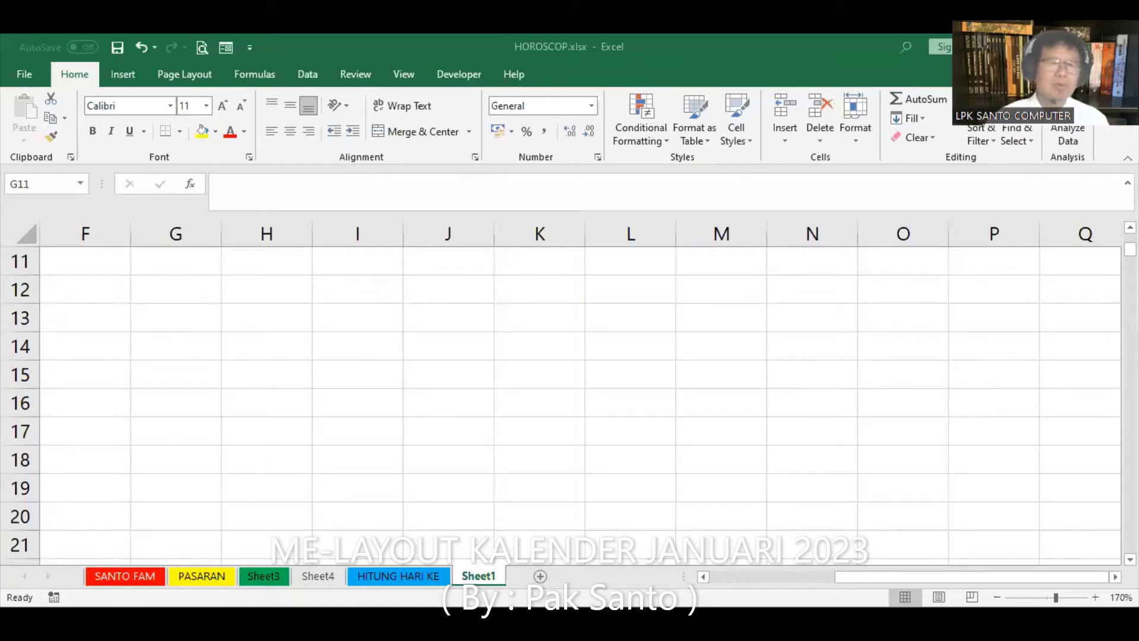
# - Enter the starting value 1 in cell G11 and reselect it
pyautogui.click(194, 262)
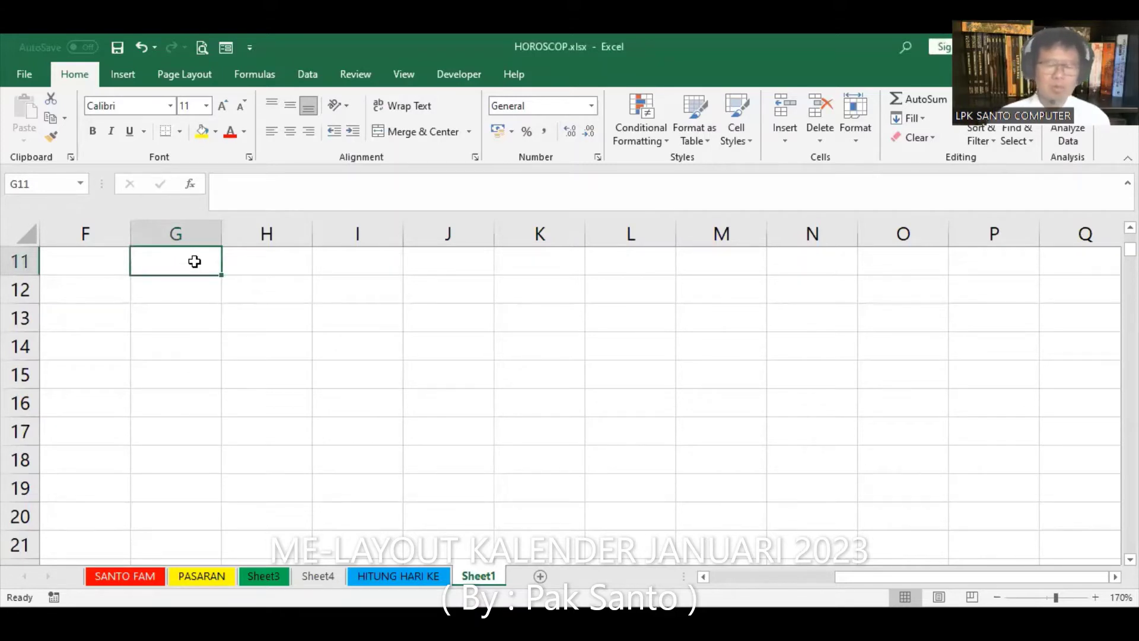
pyautogui.write('1')
pyautogui.press('Return')
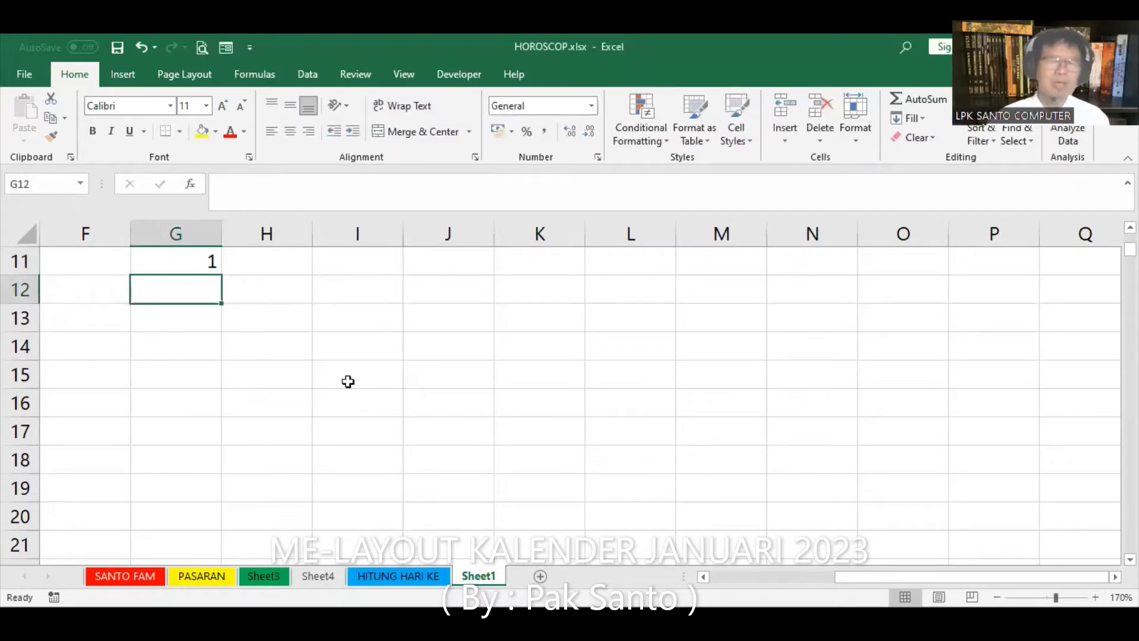
pyautogui.click(178, 265)
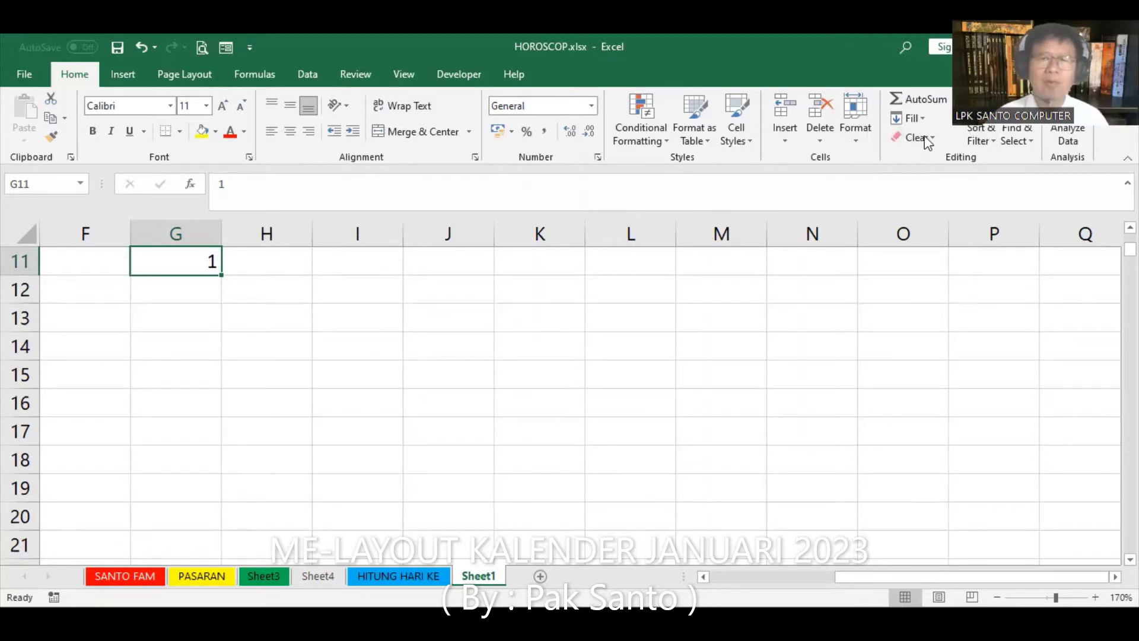
# - Fill a series down the column from G11 with step 1 and stop value 365
pyautogui.click(923, 118)
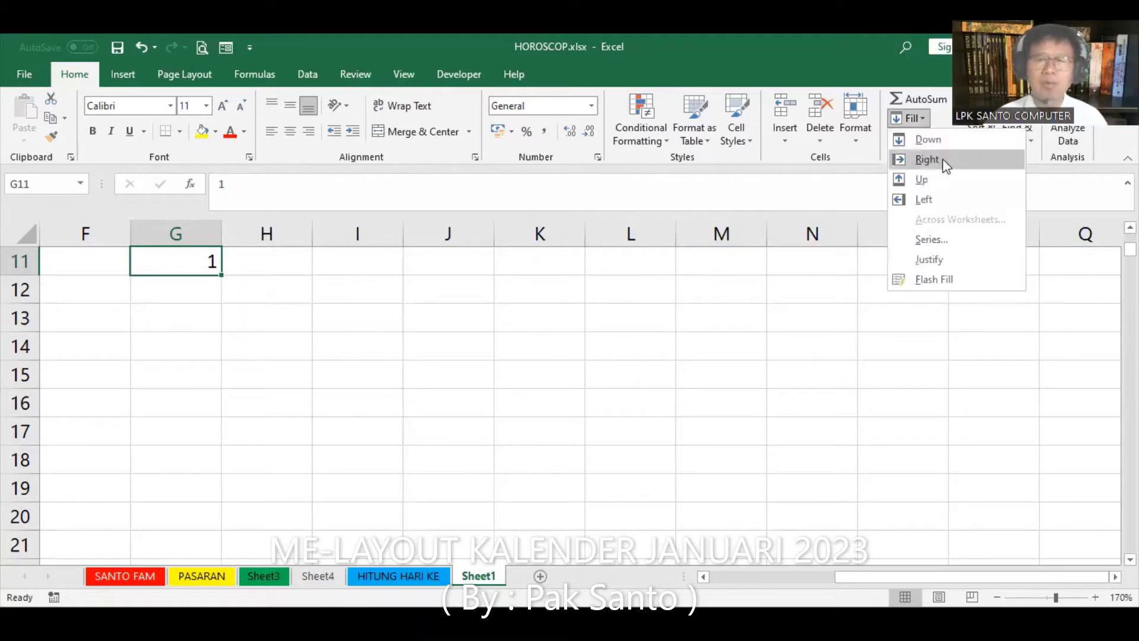
pyautogui.click(930, 239)
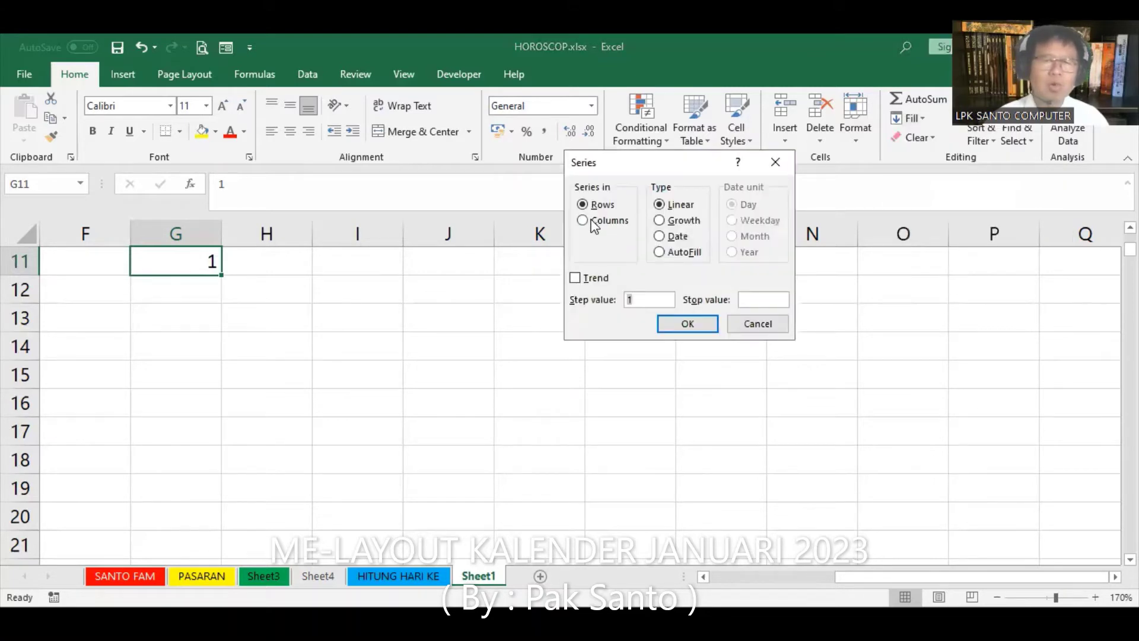
pyautogui.click(593, 224)
pyautogui.click(763, 299)
pyautogui.write('3')
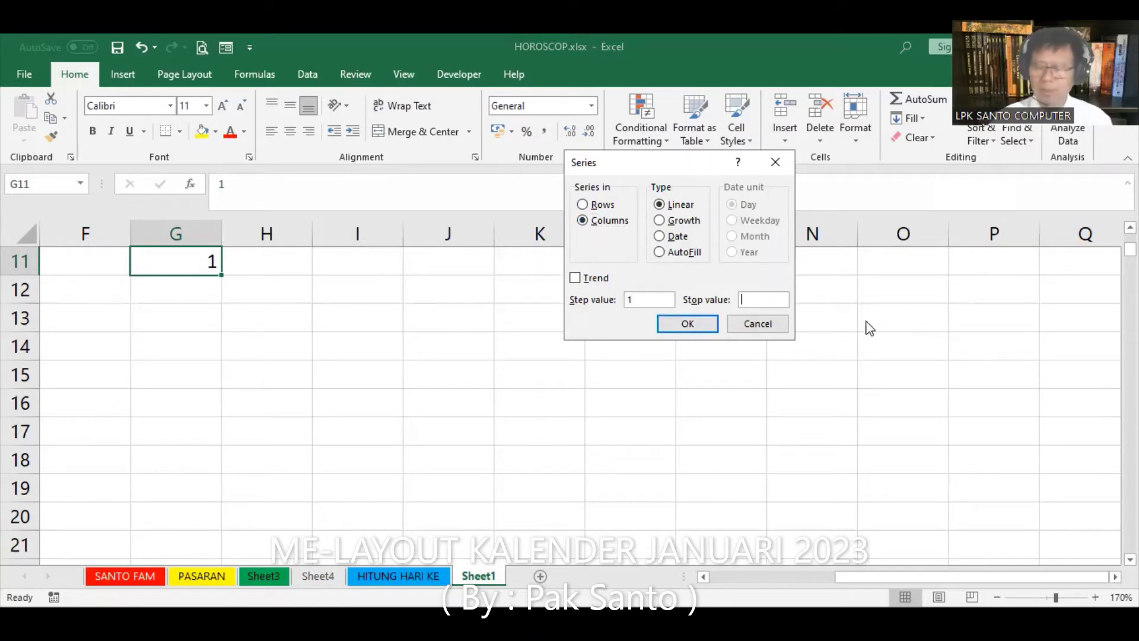
pyautogui.write('65')
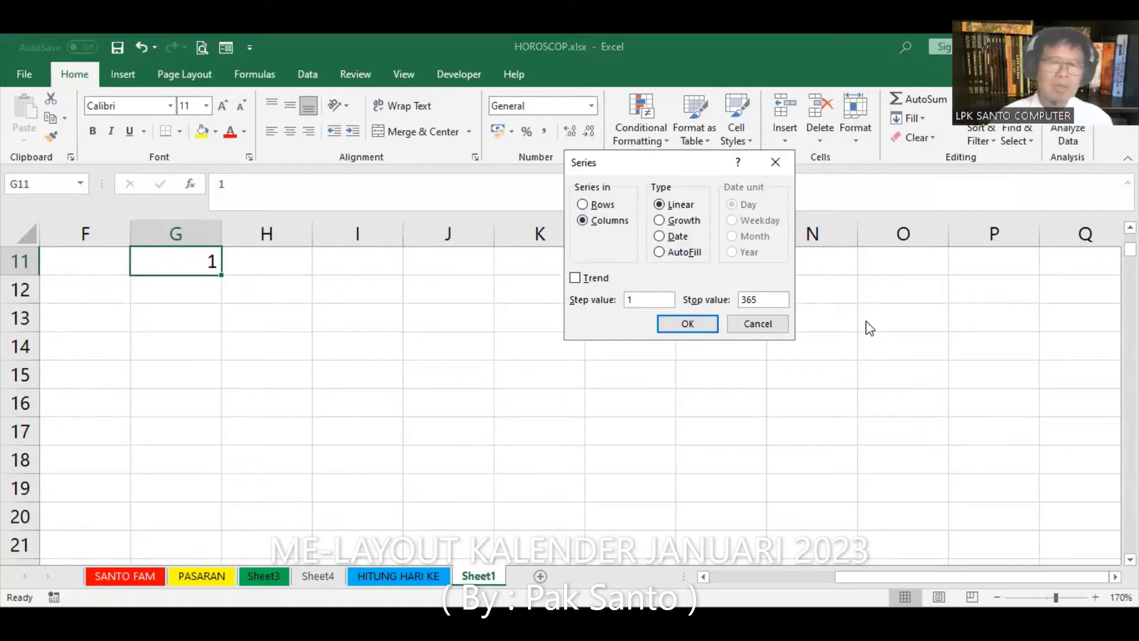
pyautogui.press('Return')
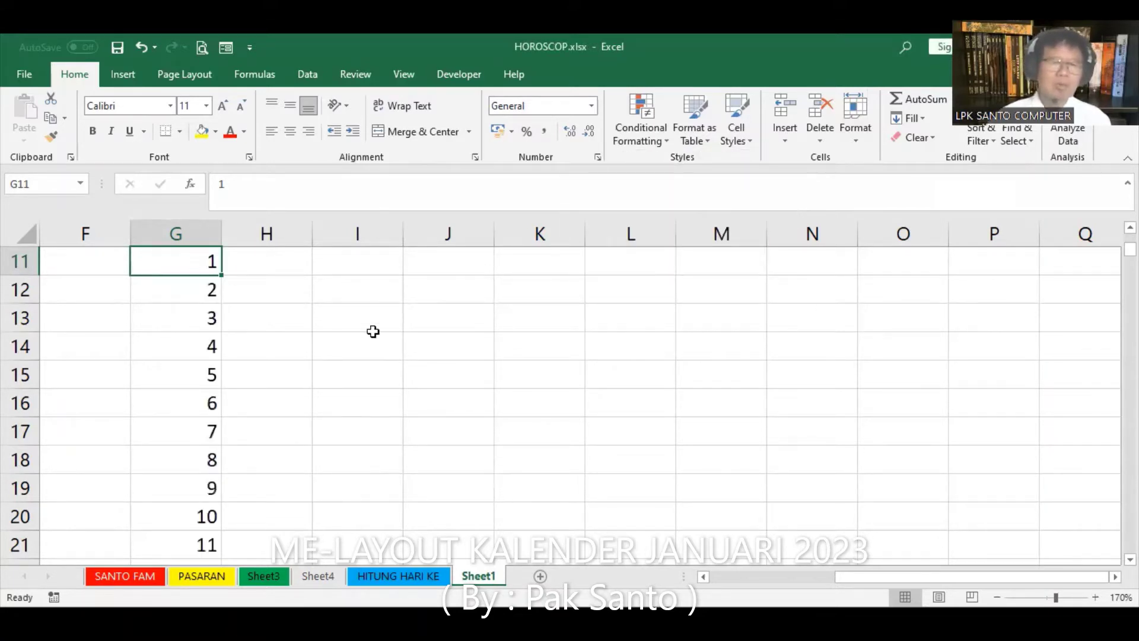
# - Check the series runs from 1 in G11 down to 365 at its last cell
pyautogui.press('End')
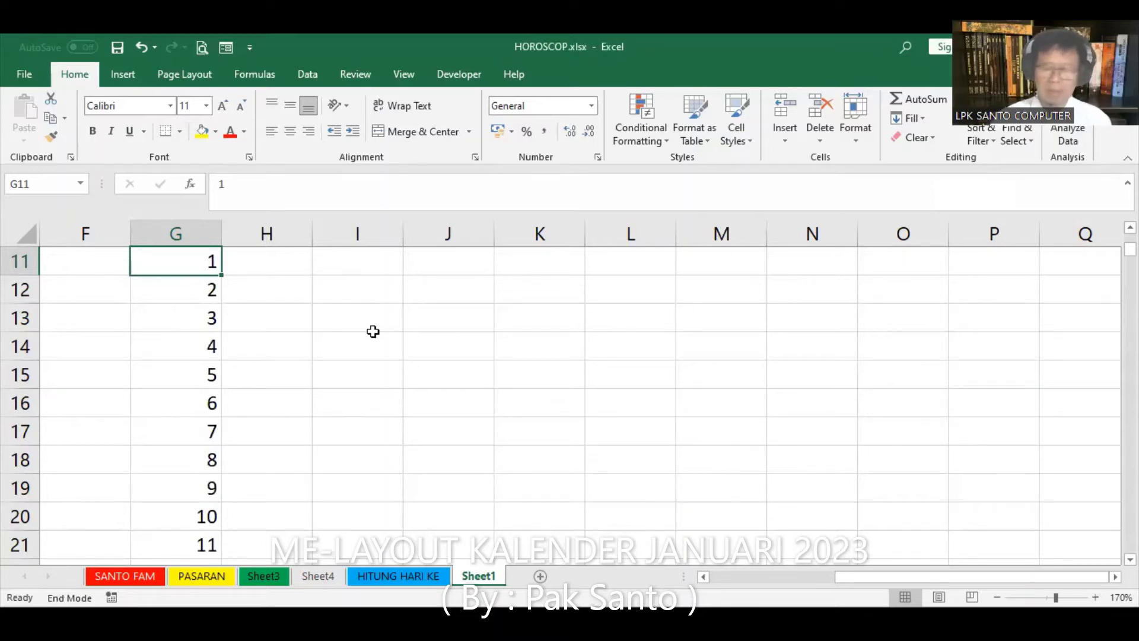
pyautogui.press('Down')
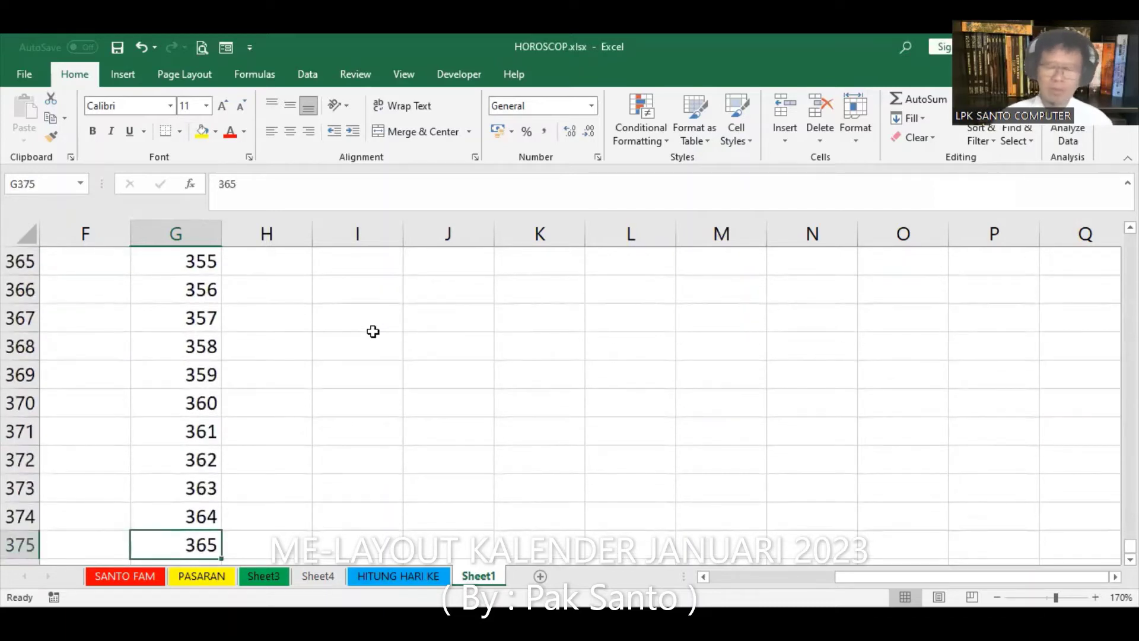
pyautogui.press('End')
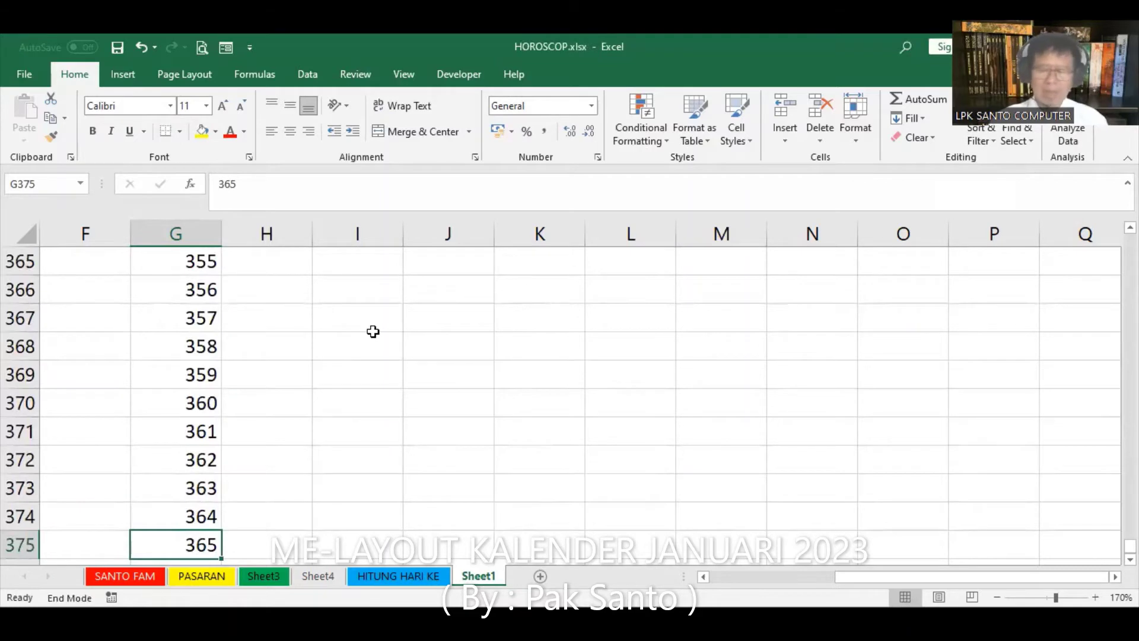
pyautogui.press('Up')
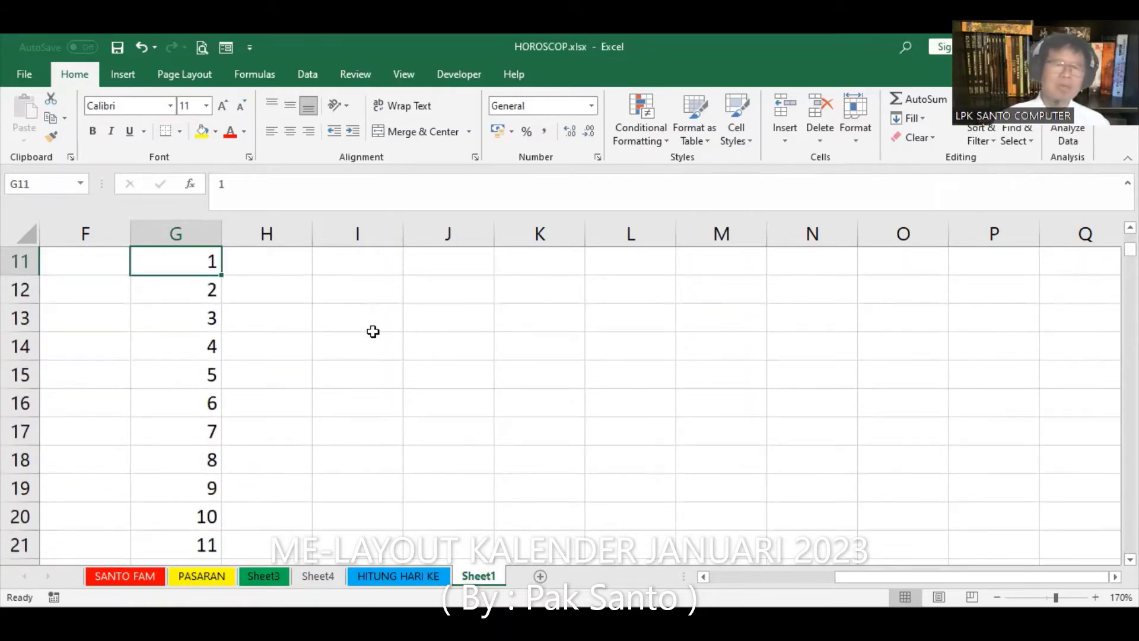
pyautogui.press('Right')
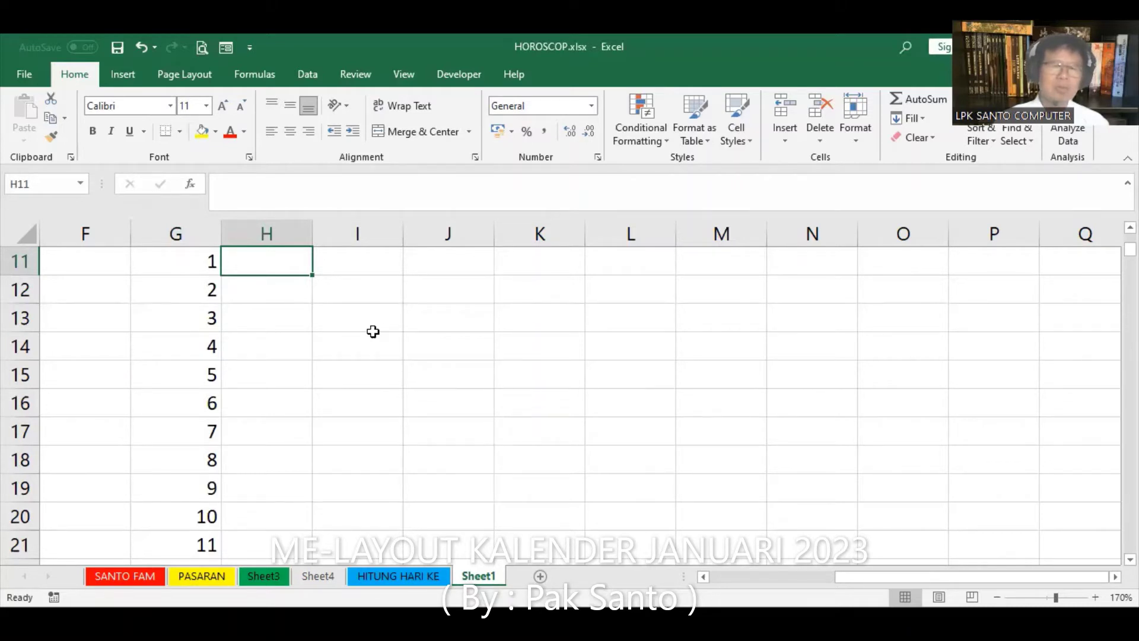
pyautogui.press('Left')
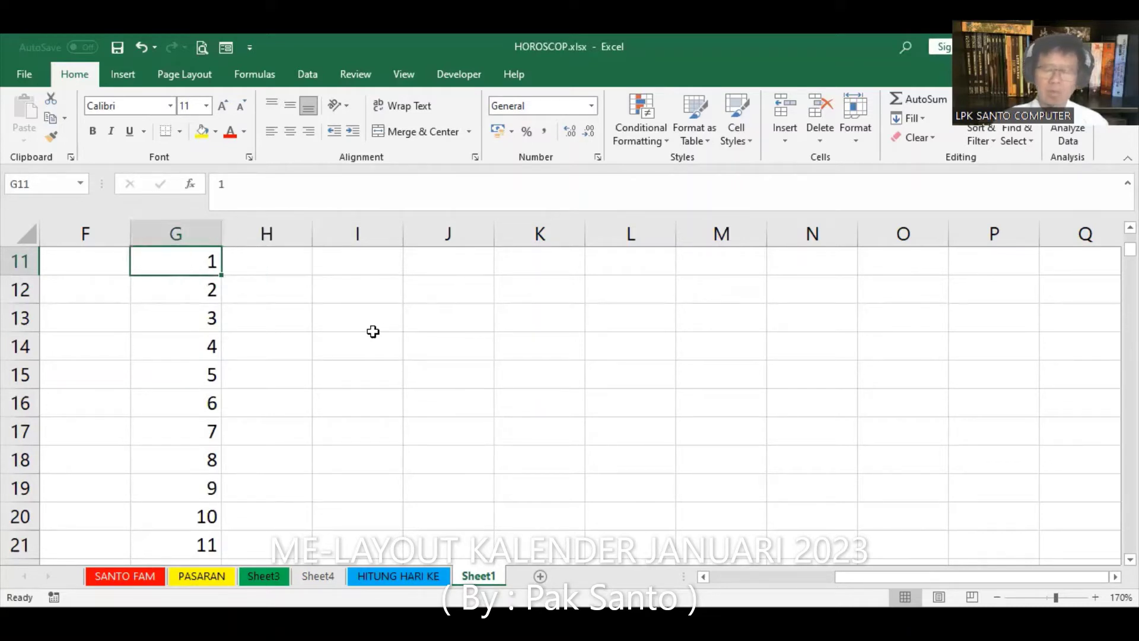
pyautogui.hotkey('ctrl', 'Down')
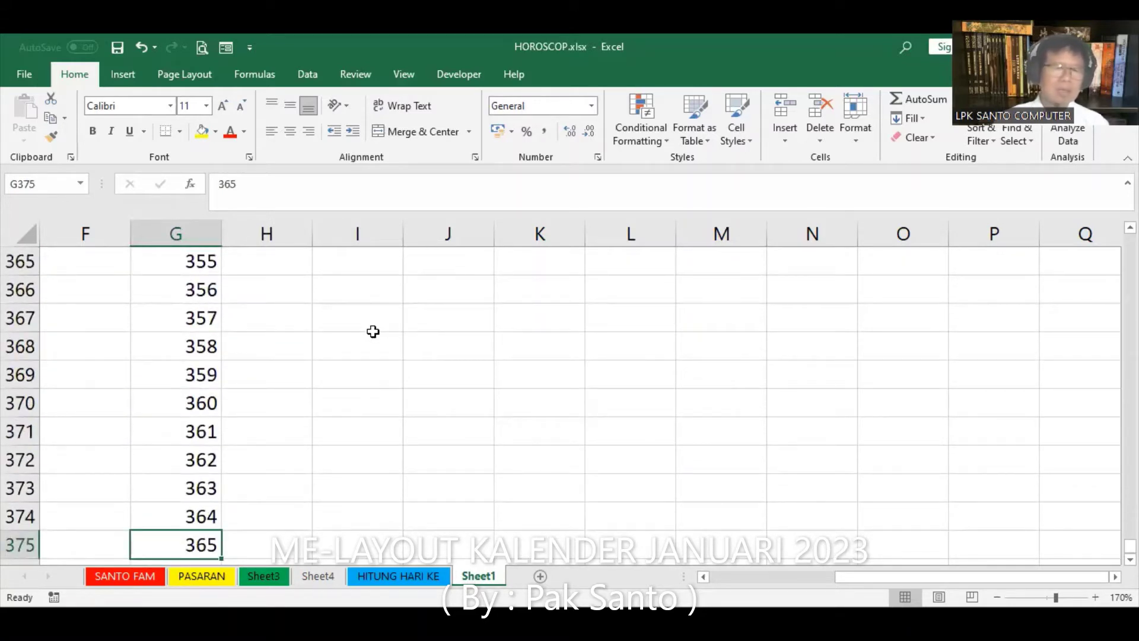
pyautogui.press('End')
pyautogui.press('Up')
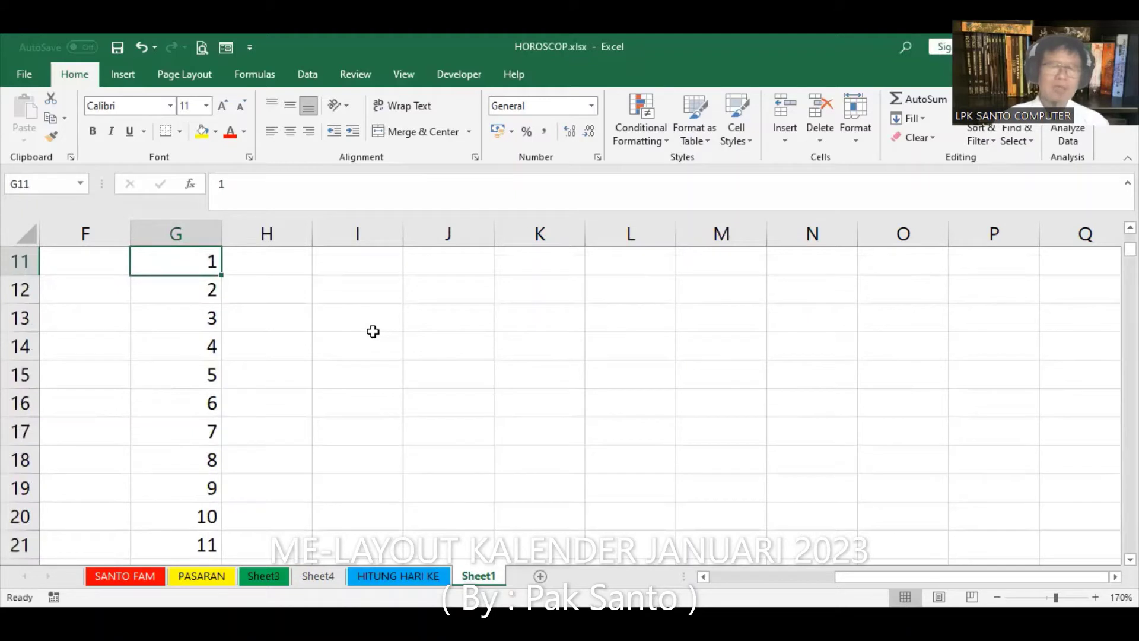
pyautogui.press('Right')
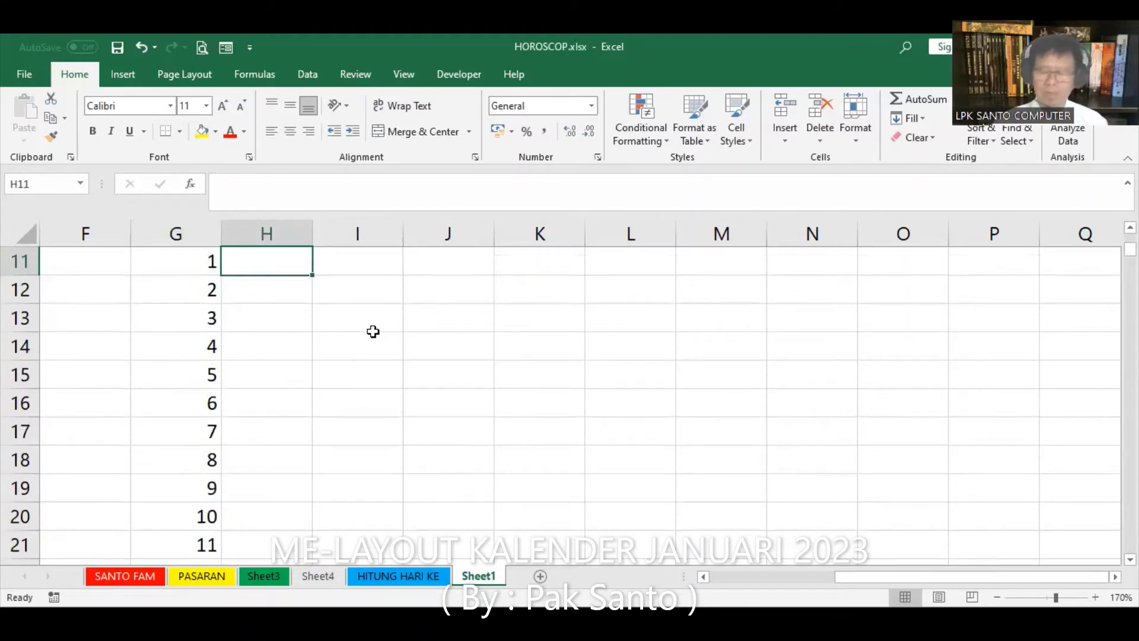
pyautogui.press('Left')
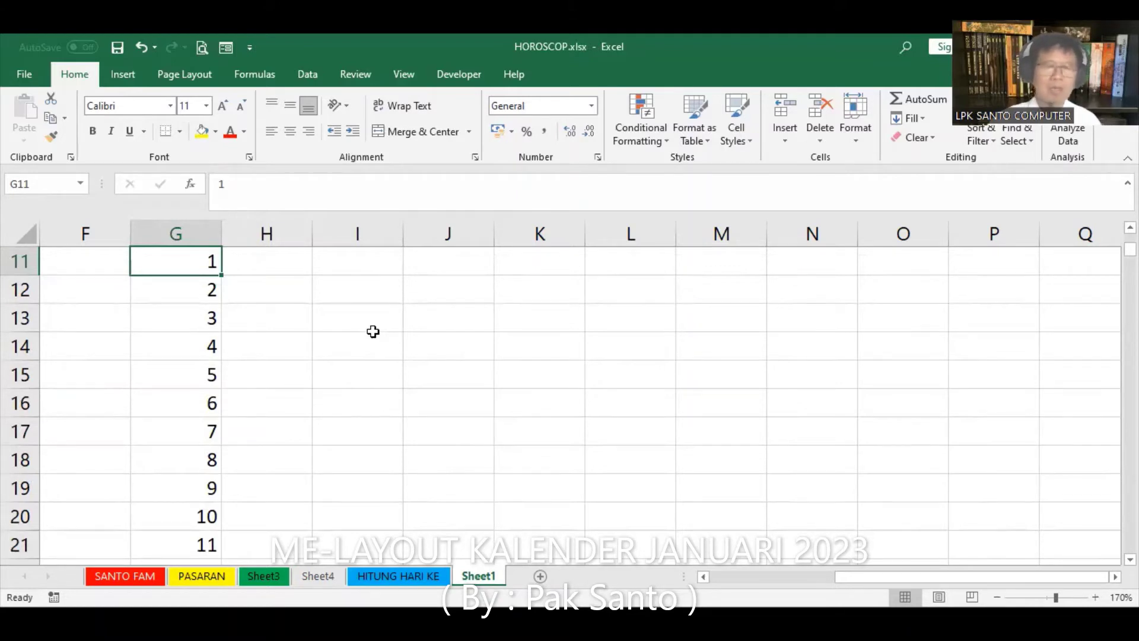
# - Jump to 365 in G375 and step right to the empty cell H375
pyautogui.press('End')
pyautogui.press('Down')
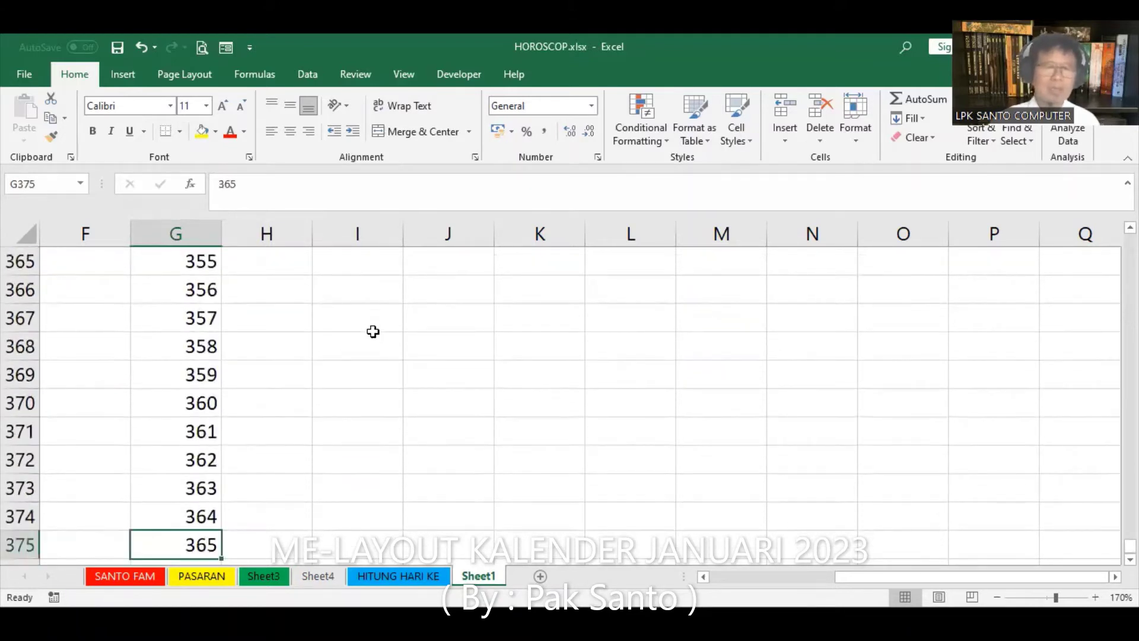
pyautogui.press('Right')
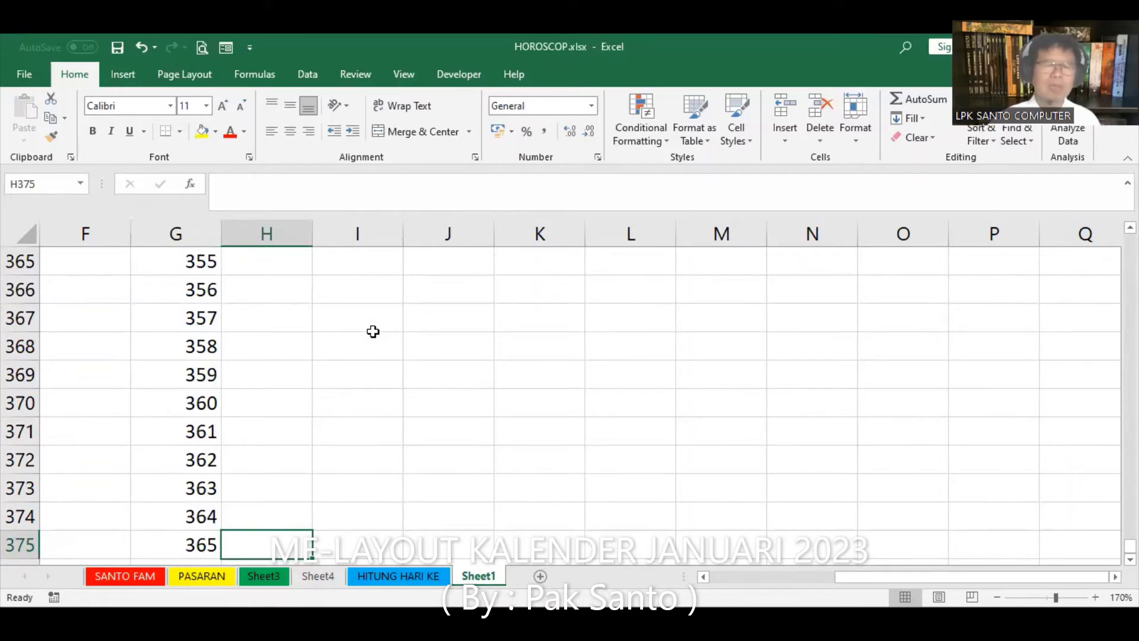
# - Enter 365 in H375, then return up column H to row 11
pyautogui.write('365')
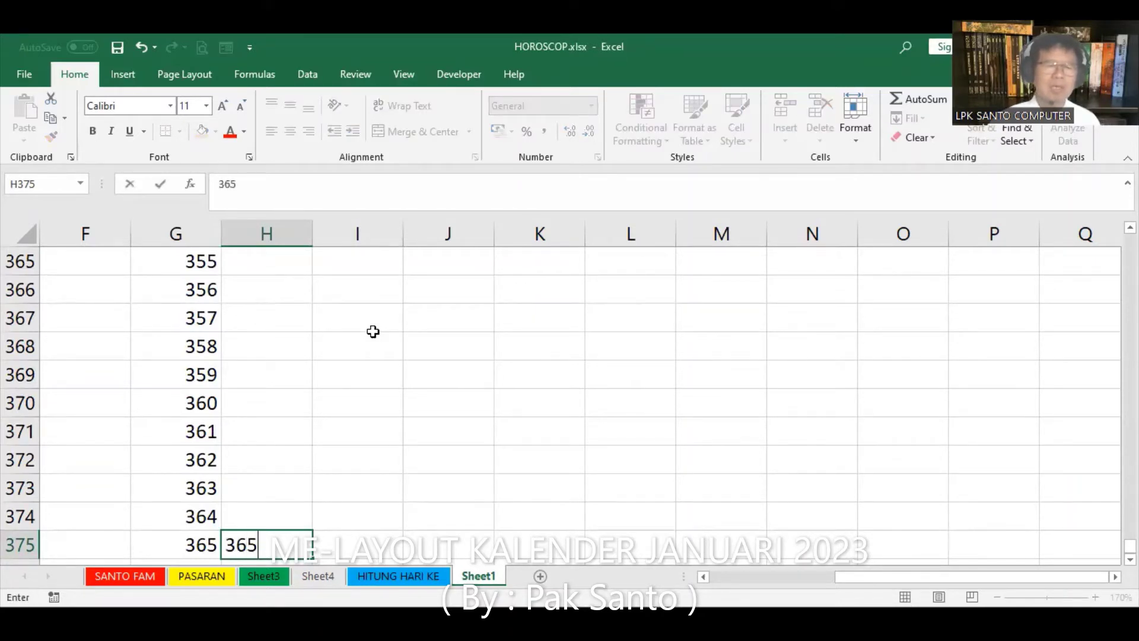
pyautogui.press('Up')
pyautogui.press('Down')
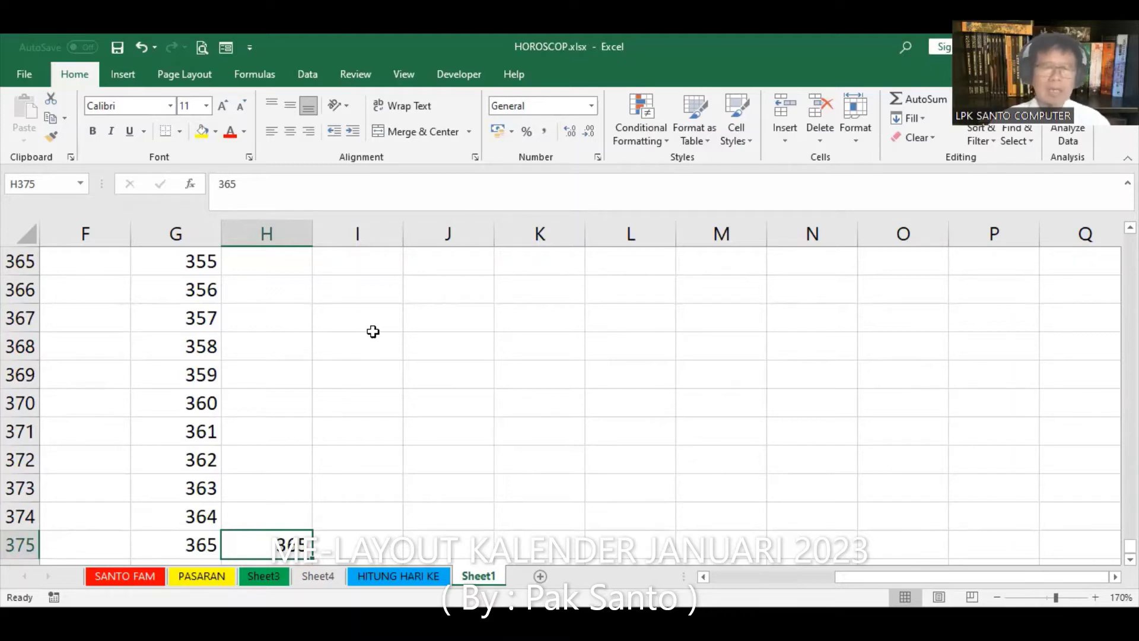
pyautogui.press('End')
pyautogui.press('Up')
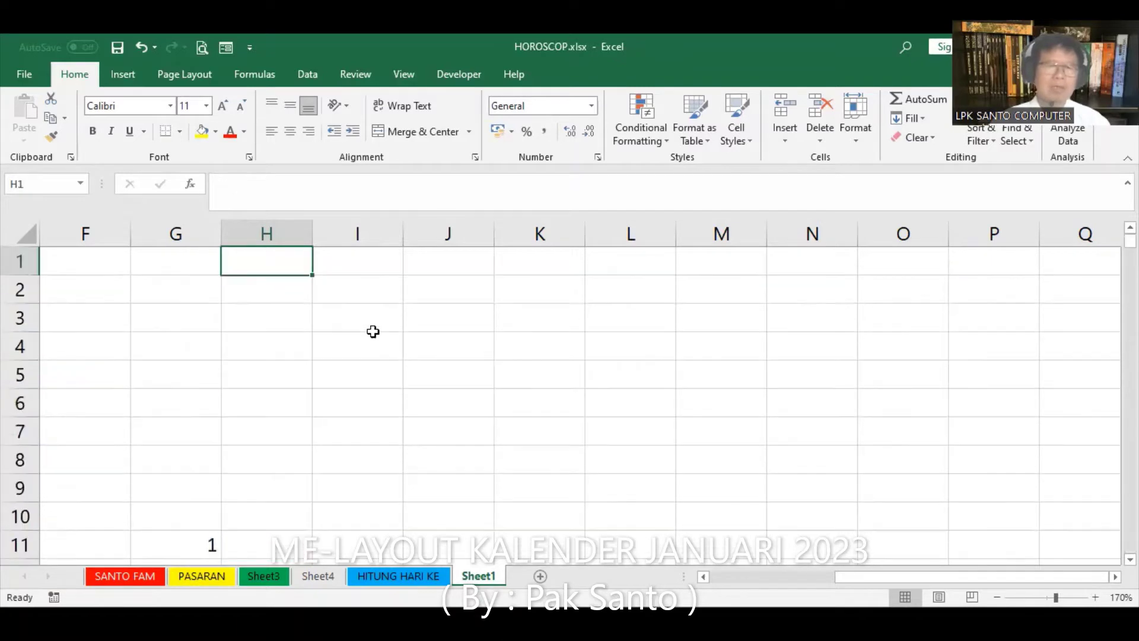
pyautogui.press('Down')
pyautogui.press('Down')
pyautogui.press('Down')
pyautogui.press('Down')
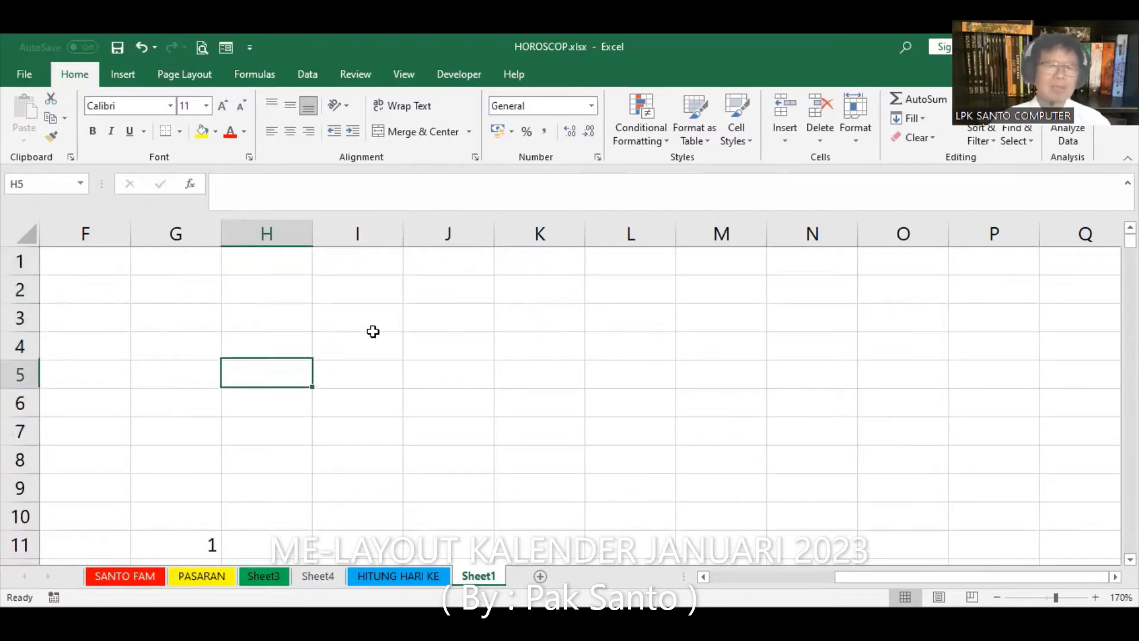
pyautogui.press('Down')
pyautogui.press('Down')
pyautogui.press('Down')
pyautogui.press('Down')
pyautogui.press('Down')
pyautogui.press('Down')
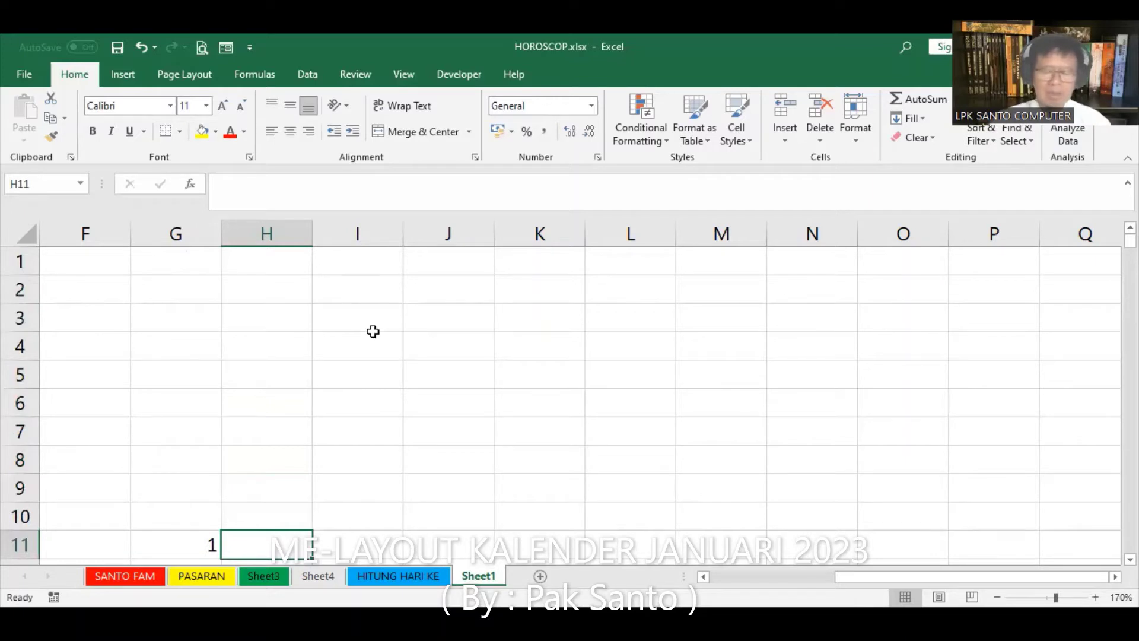
pyautogui.write('1')
pyautogui.write('/01')
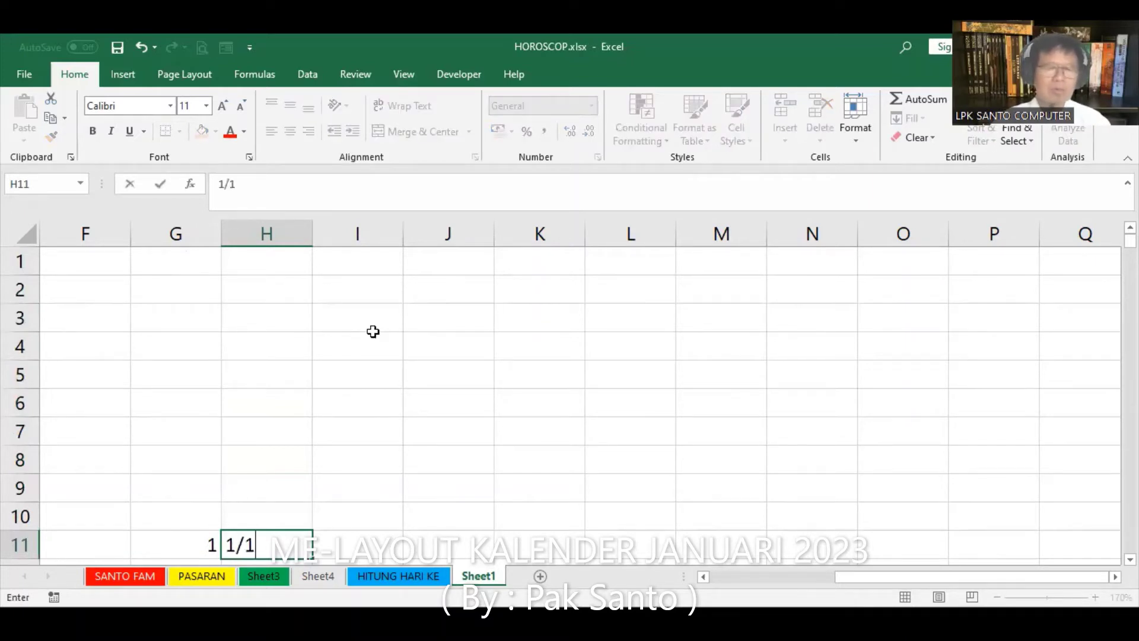
pyautogui.write('/20')
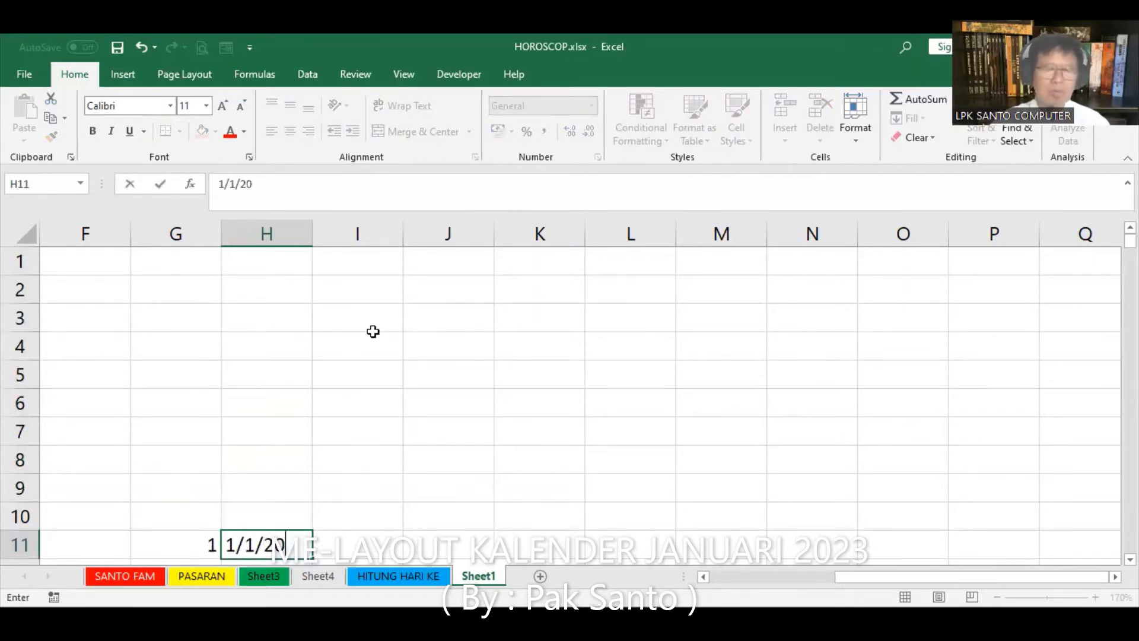
pyautogui.write('23')
pyautogui.press('Return')
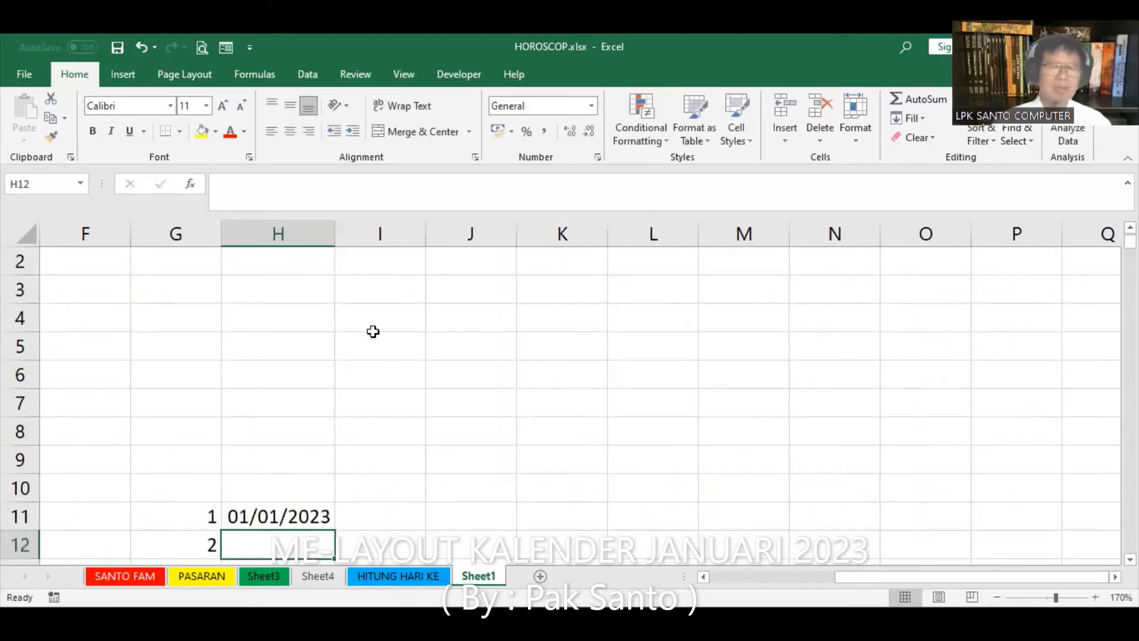
pyautogui.scroll(-2, 397, 303)
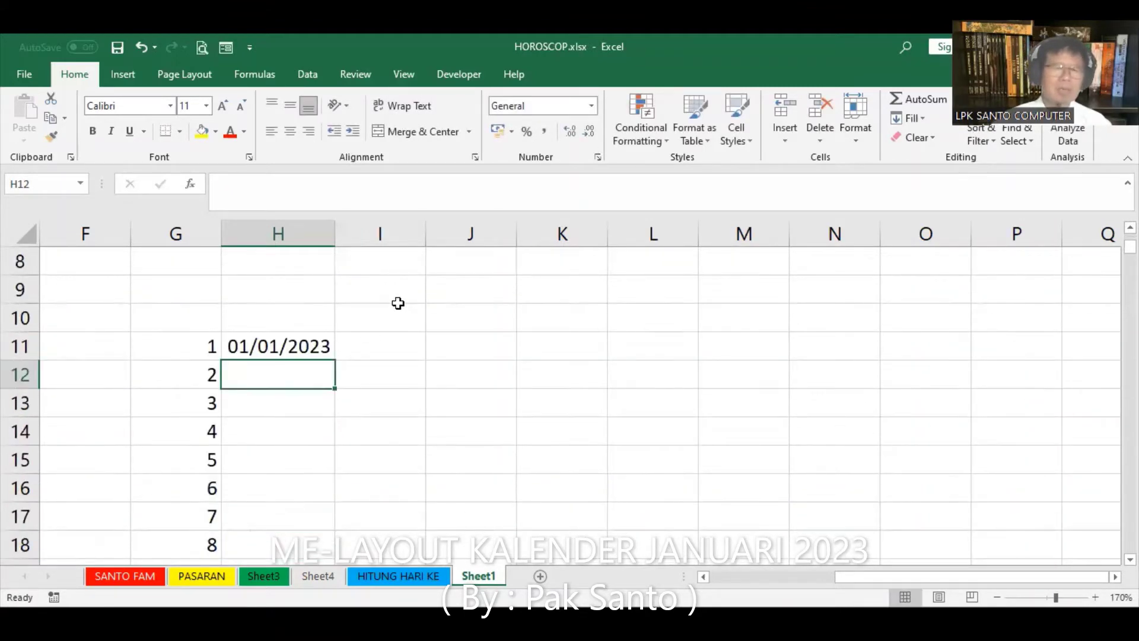
pyautogui.scroll(-2, 386, 356)
pyautogui.scroll(1, 378, 378)
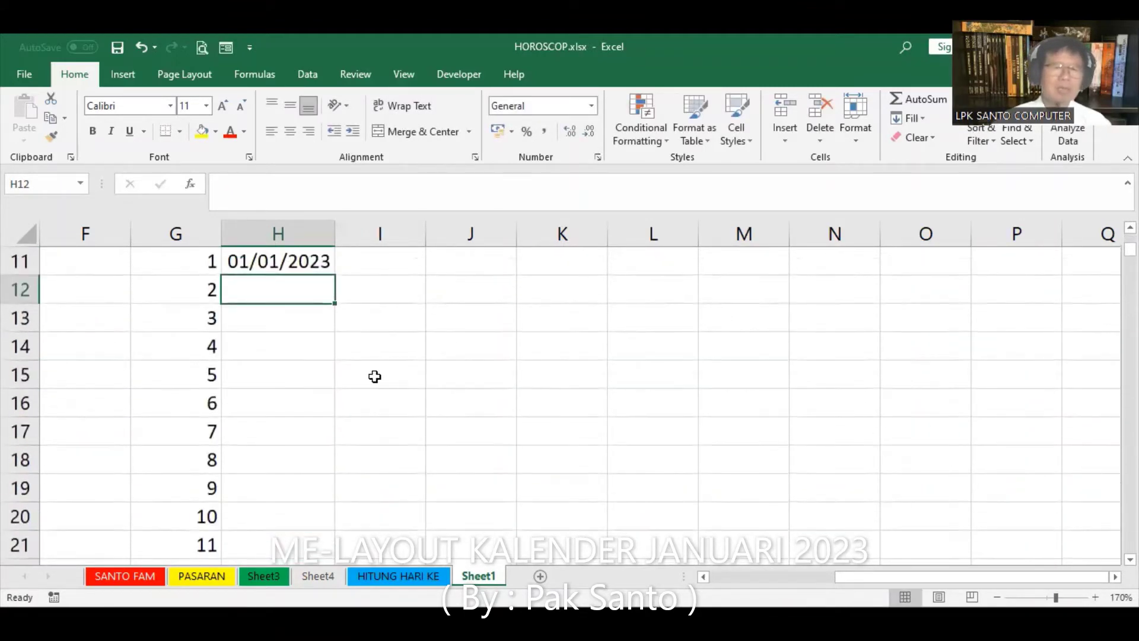
pyautogui.click(303, 259)
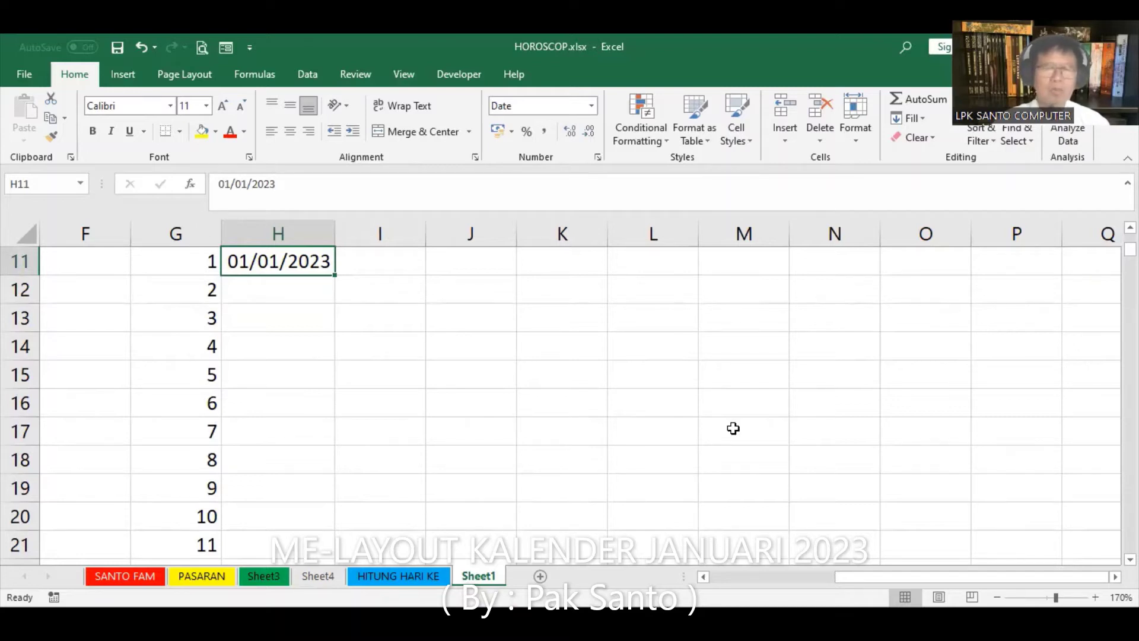
pyautogui.press('End')
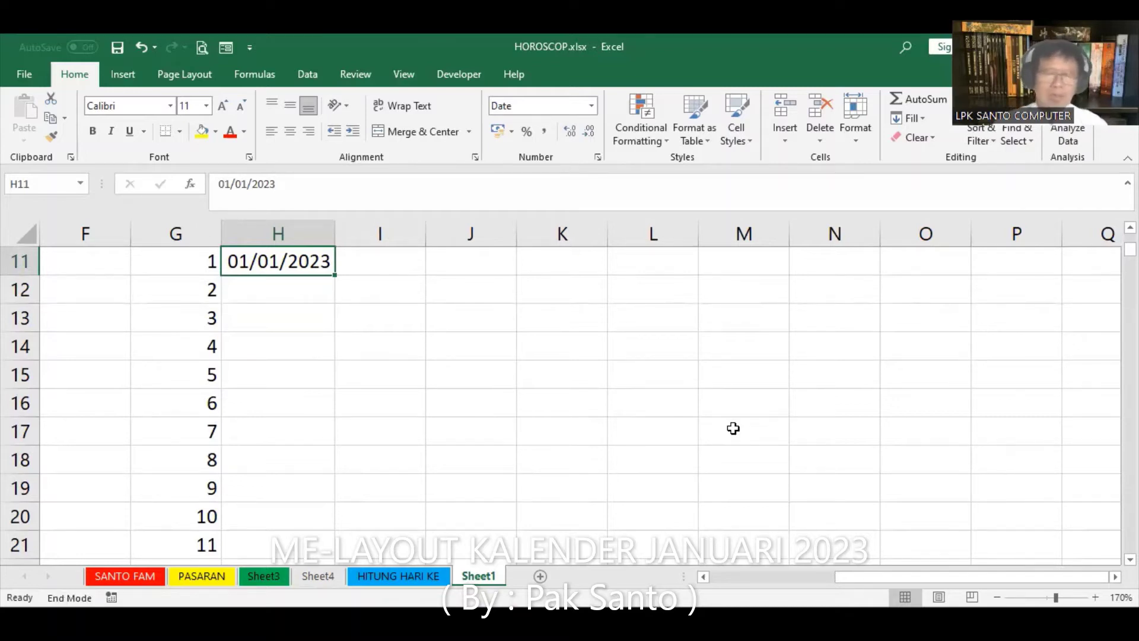
pyautogui.press('Down')
pyautogui.press('End')
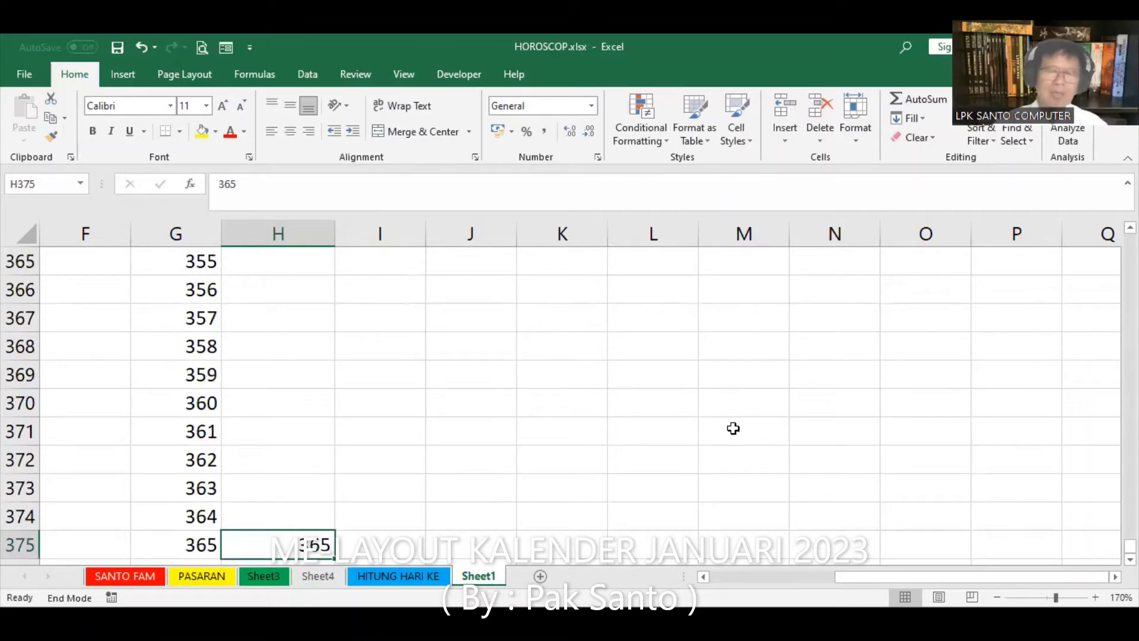
pyautogui.press('Up')
pyautogui.press('End')
pyautogui.press('Down')
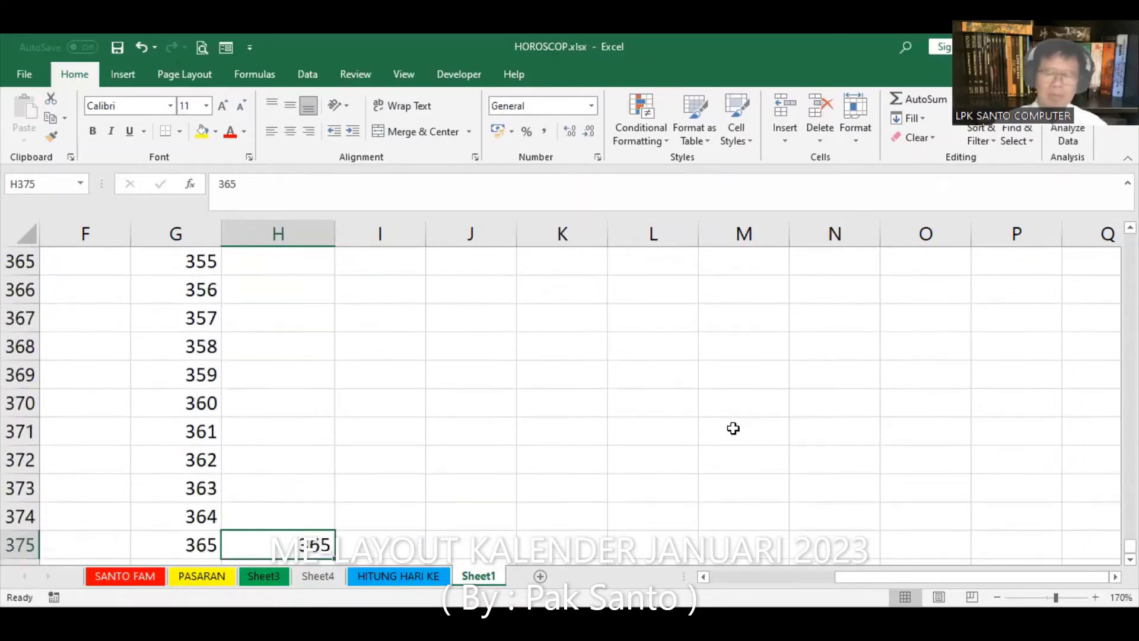
pyautogui.press('End')
pyautogui.press('Up')
pyautogui.press('End')
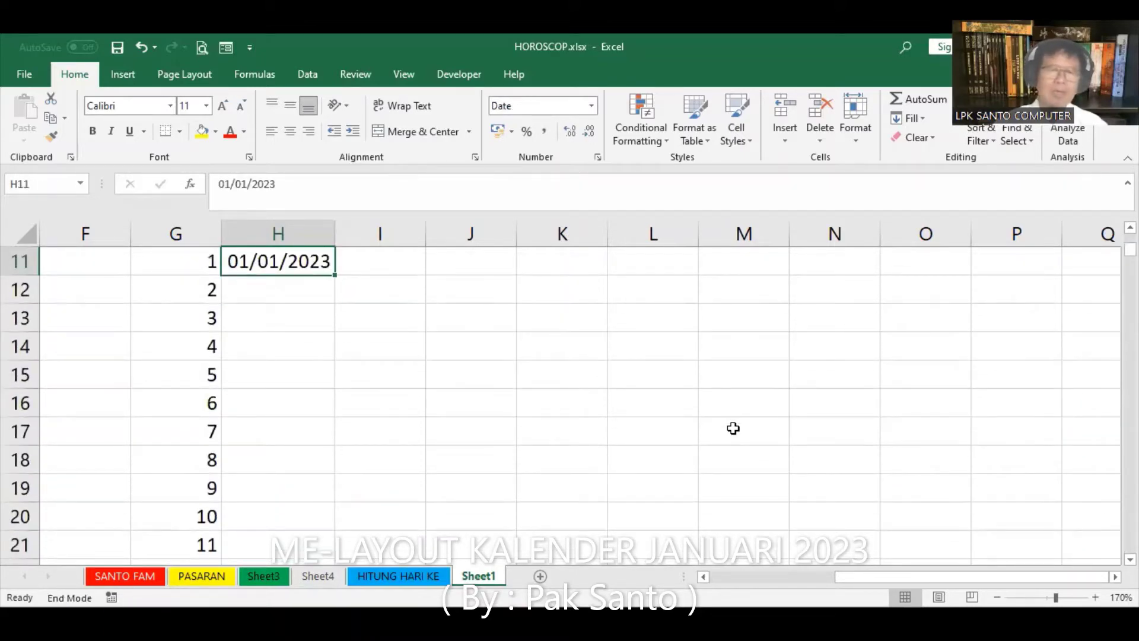
pyautogui.press('Down')
pyautogui.press('End')
pyautogui.press('Up')
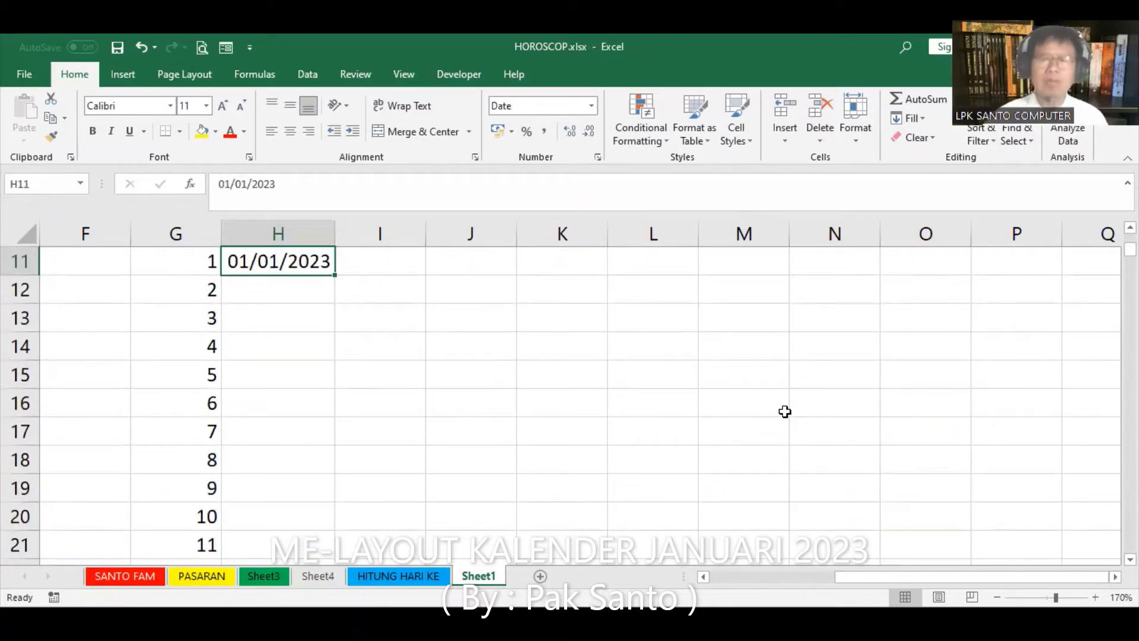
pyautogui.click(927, 123)
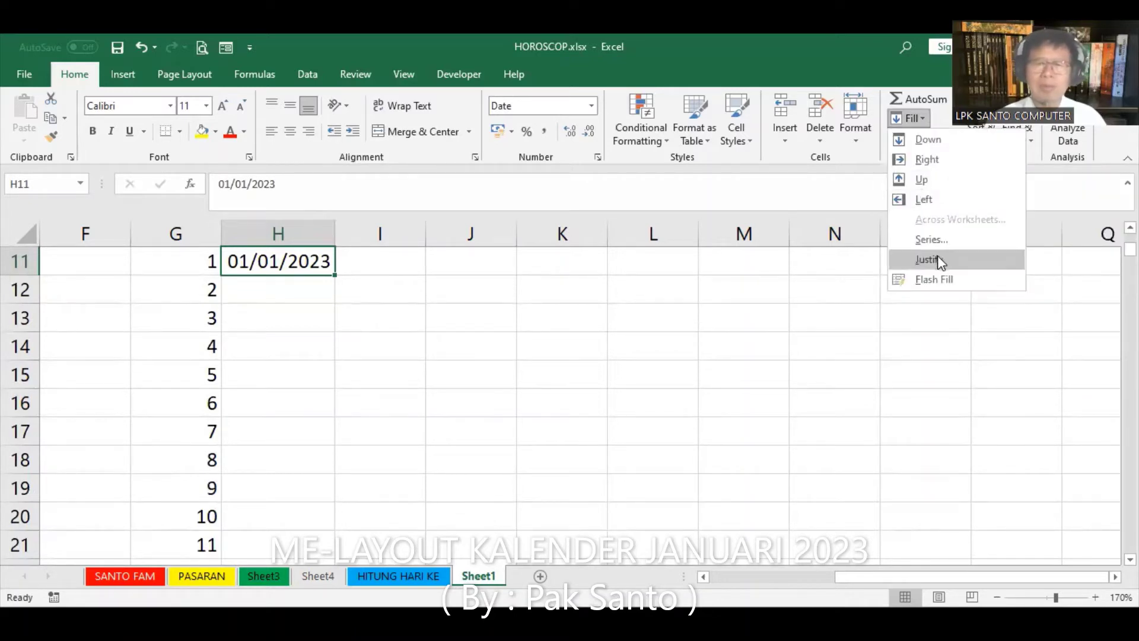
pyautogui.click(936, 240)
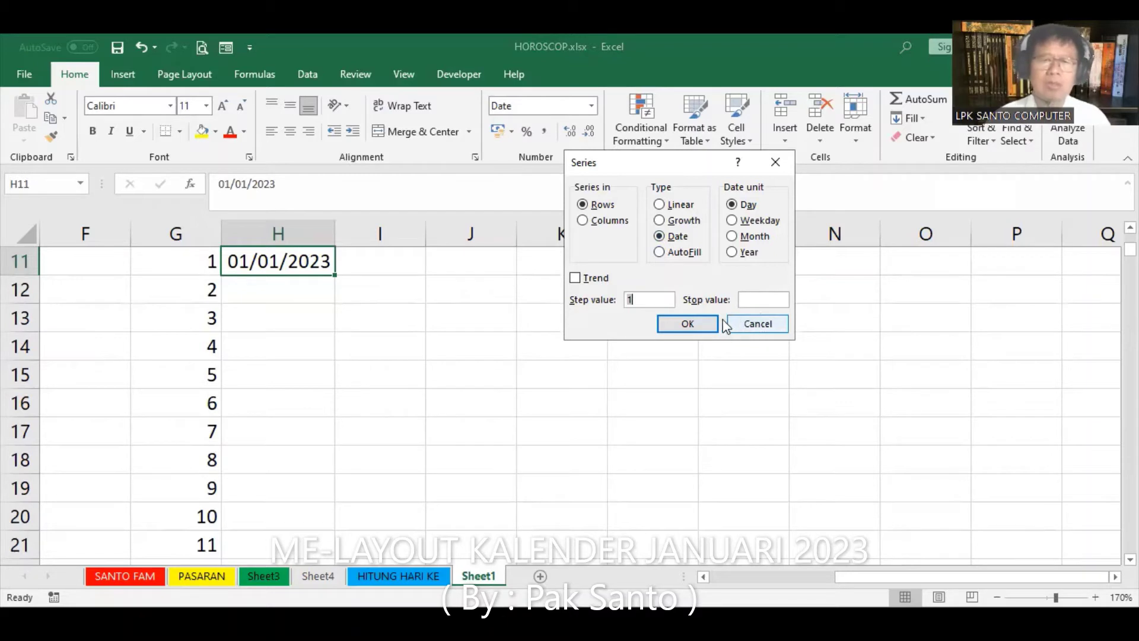
pyautogui.click(697, 327)
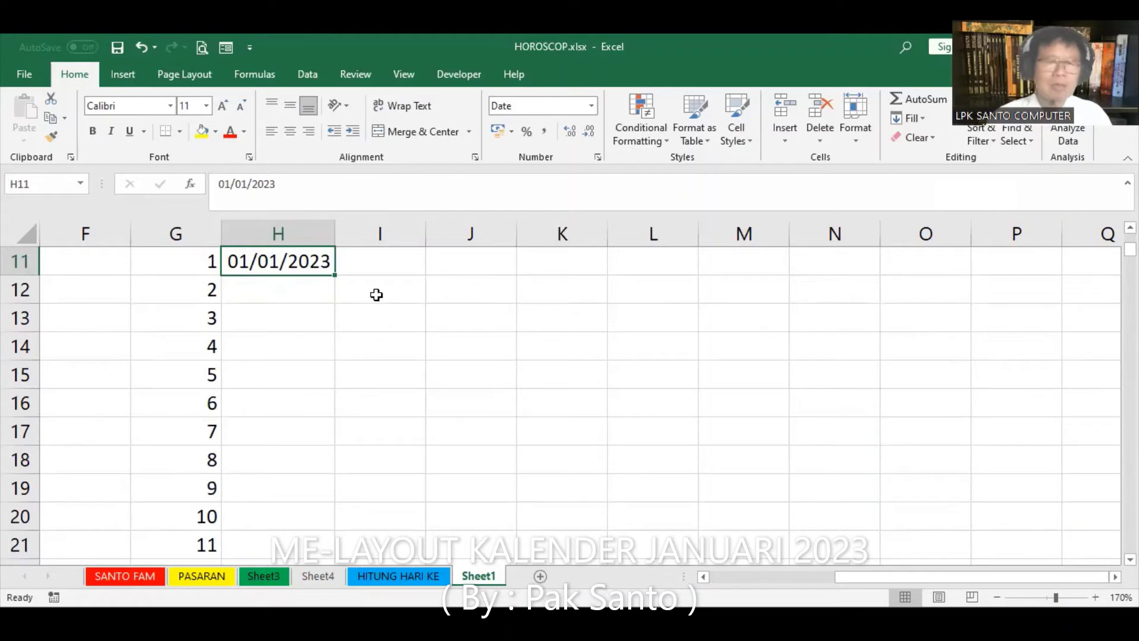
# - Select column H from H11 down to H375
pyautogui.press('End')
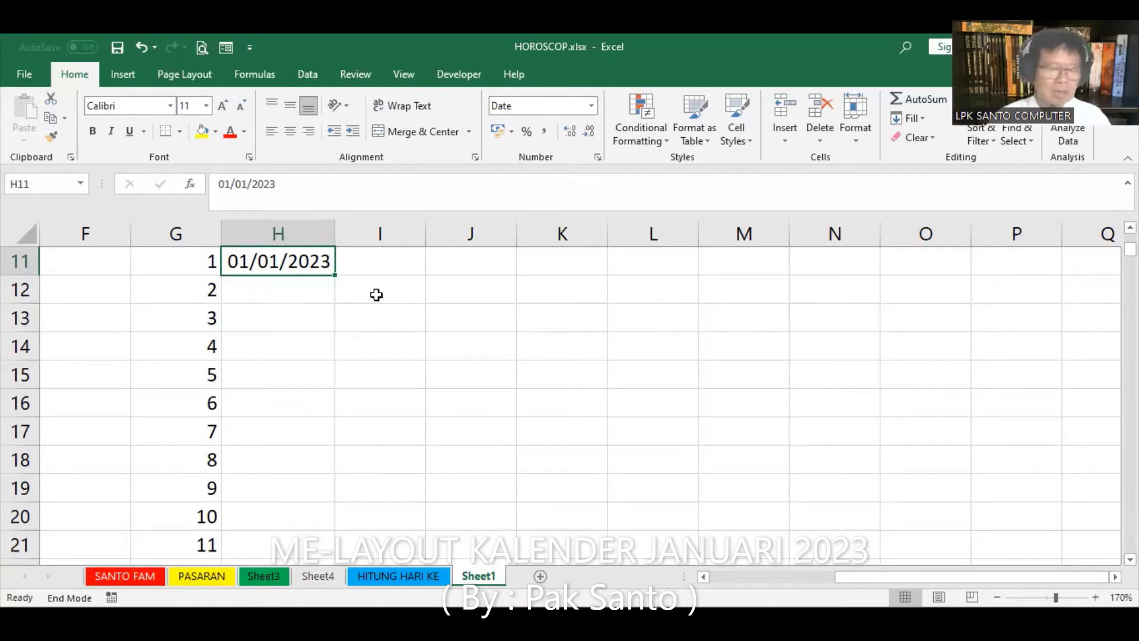
pyautogui.hotkey('shift', 'Down')
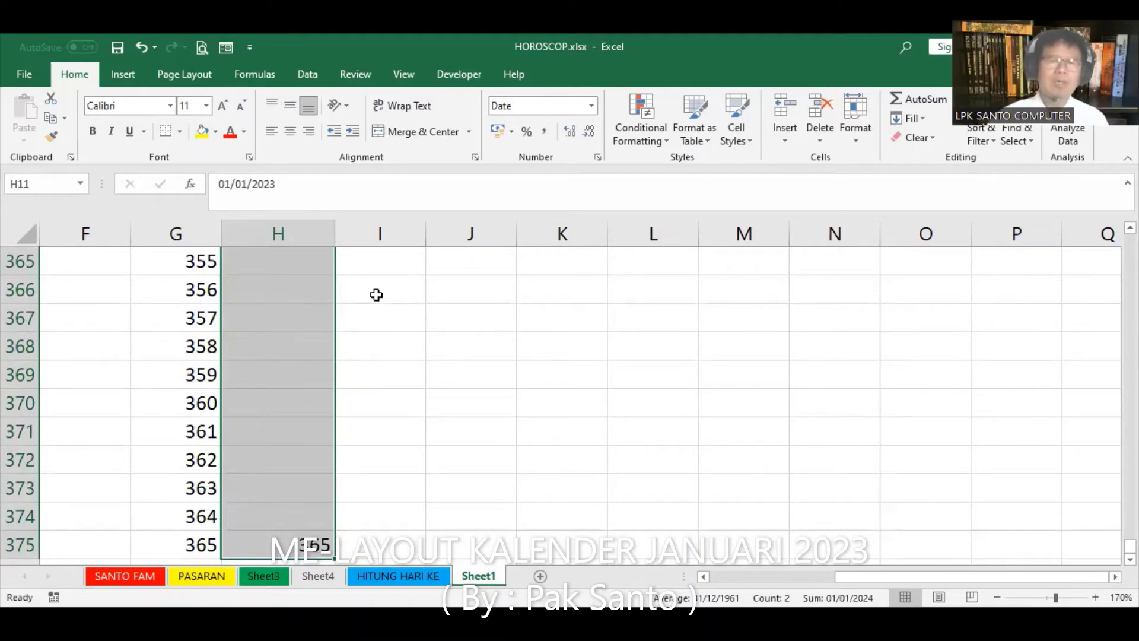
pyautogui.scroll(11, 377, 295)
pyautogui.scroll(9, 377, 294)
pyautogui.scroll(6, 376, 295)
pyautogui.scroll(11, 377, 295)
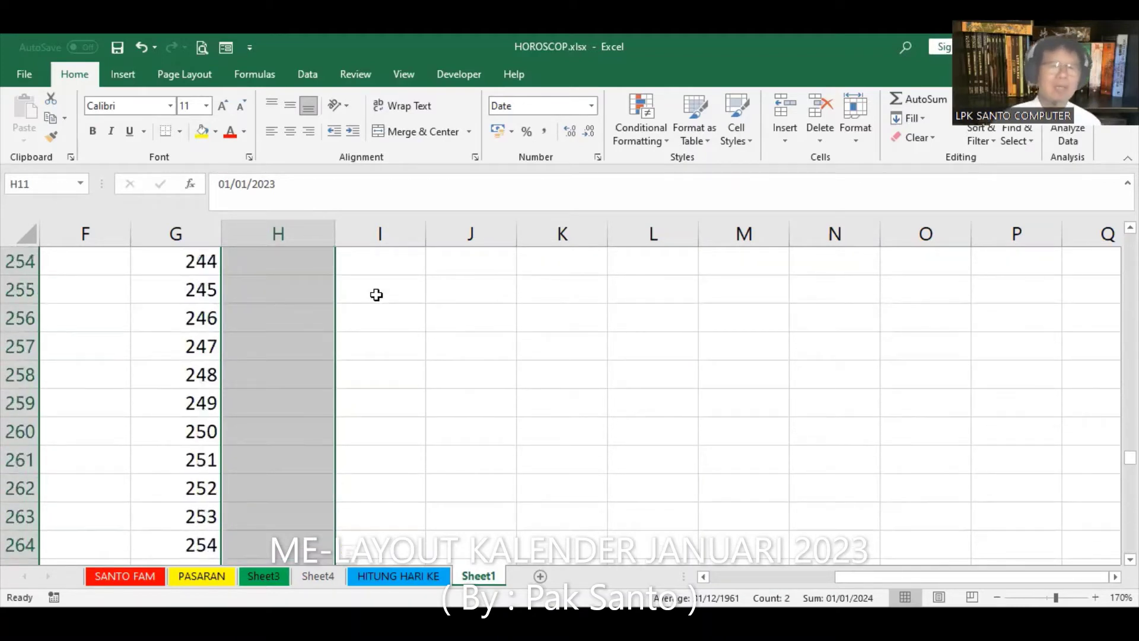
pyautogui.scroll(9, 376, 295)
pyautogui.scroll(7, 377, 295)
pyautogui.scroll(15, 377, 295)
pyautogui.scroll(8, 376, 295)
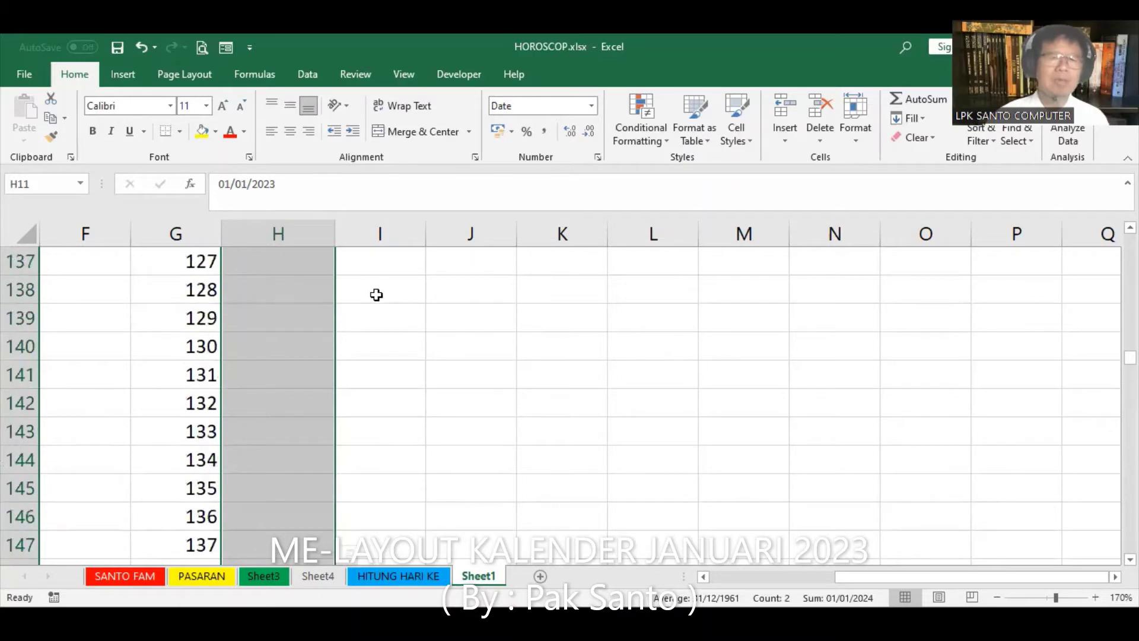
pyautogui.scroll(9, 377, 295)
pyautogui.scroll(13, 377, 295)
pyautogui.scroll(7, 377, 295)
pyautogui.scroll(8, 377, 295)
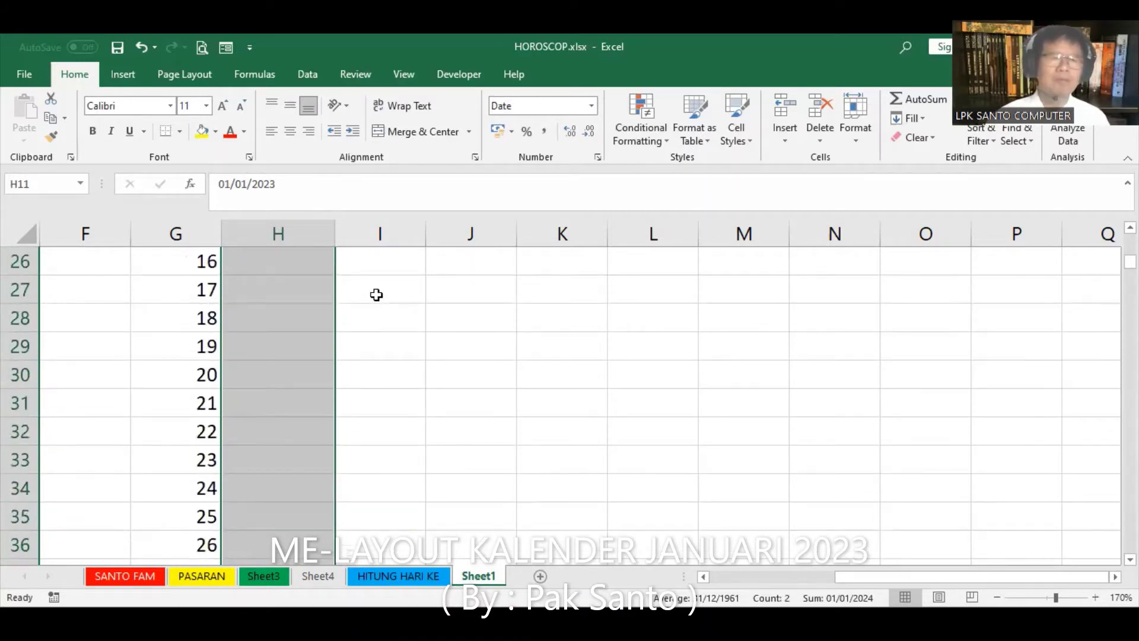
pyautogui.scroll(7, 377, 295)
pyautogui.scroll(-2, 376, 295)
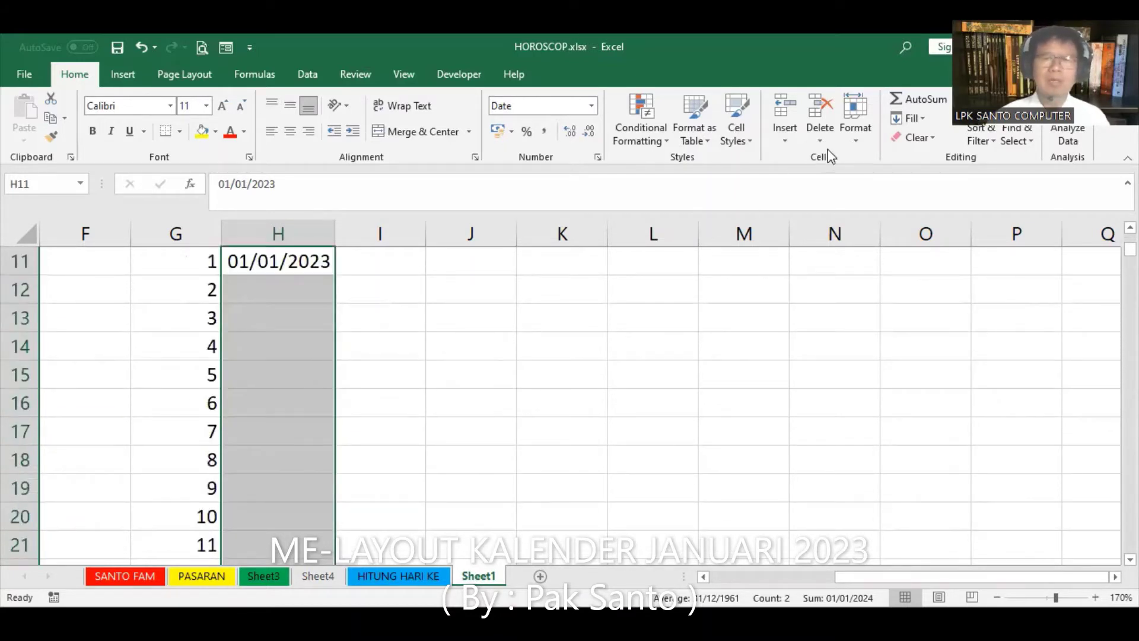
# - Fill the selection with a Date series of consecutive days starting 01/01/2023
pyautogui.click(923, 118)
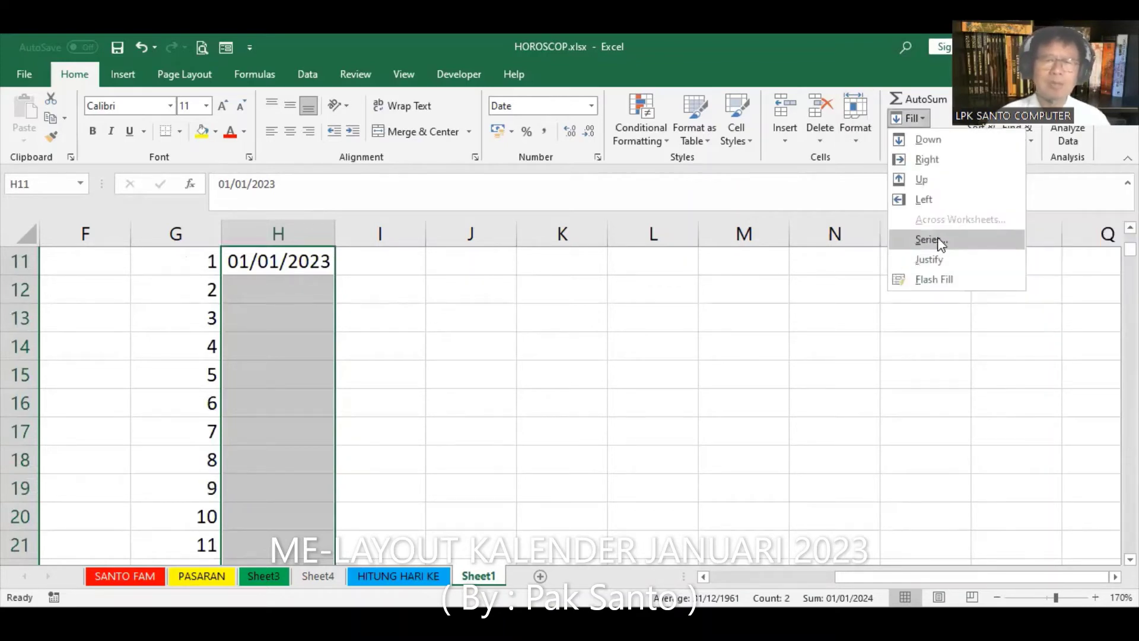
pyautogui.click(941, 240)
pyautogui.click(699, 325)
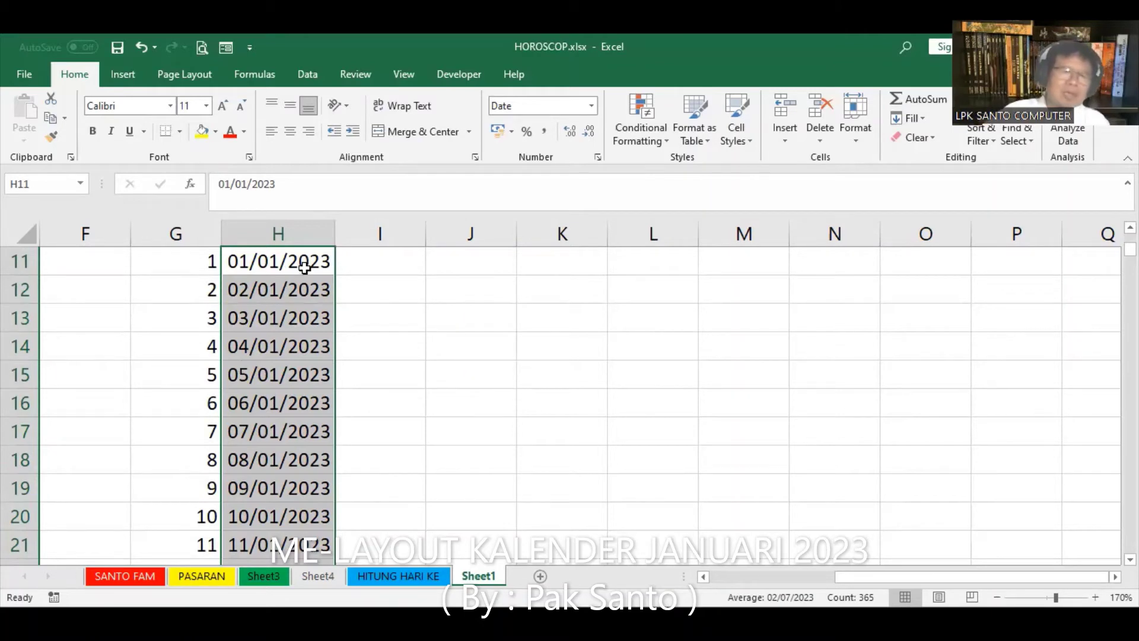
# - Format the selected dates with the 14 Mar 2012 date type, e.g. 1 Jan 2023
pyautogui.rightClick(274, 249)
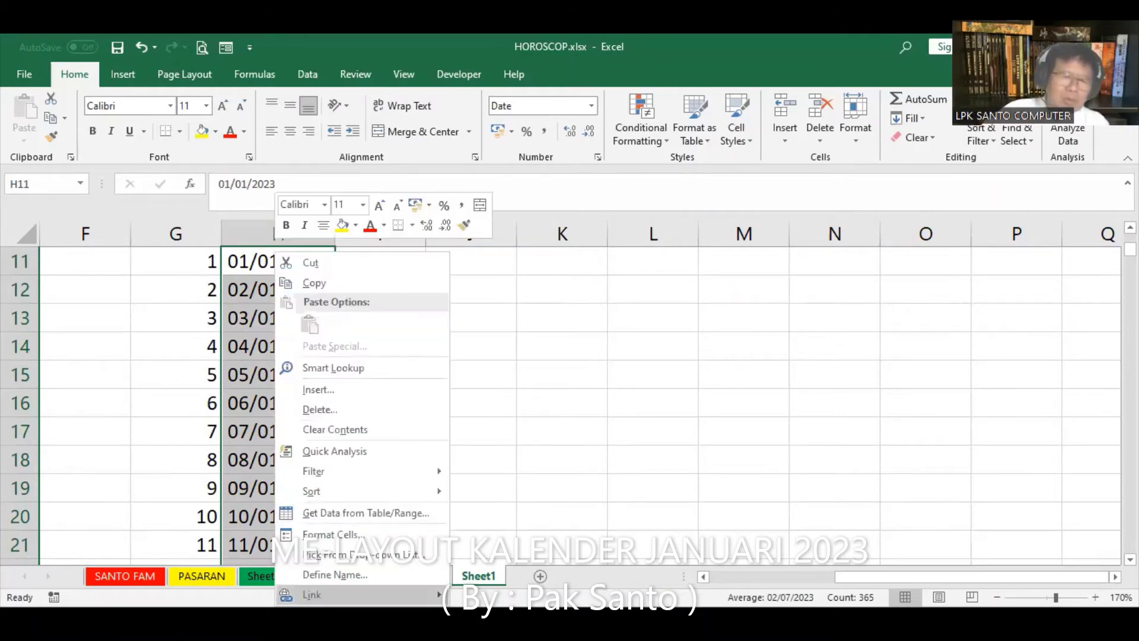
pyautogui.click(366, 537)
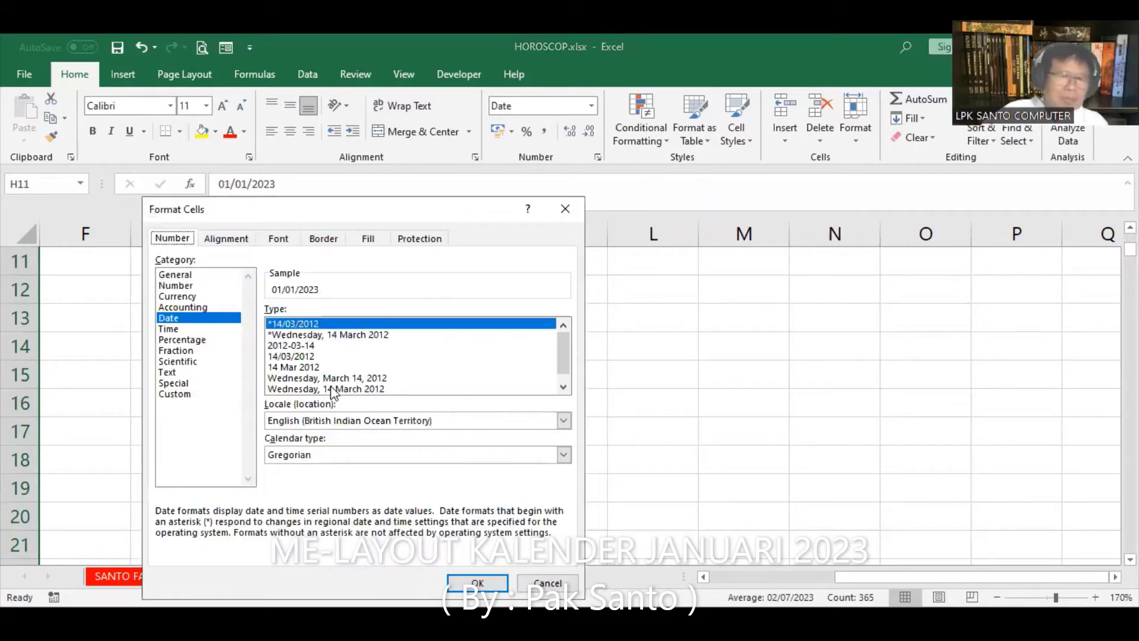
pyautogui.click(300, 369)
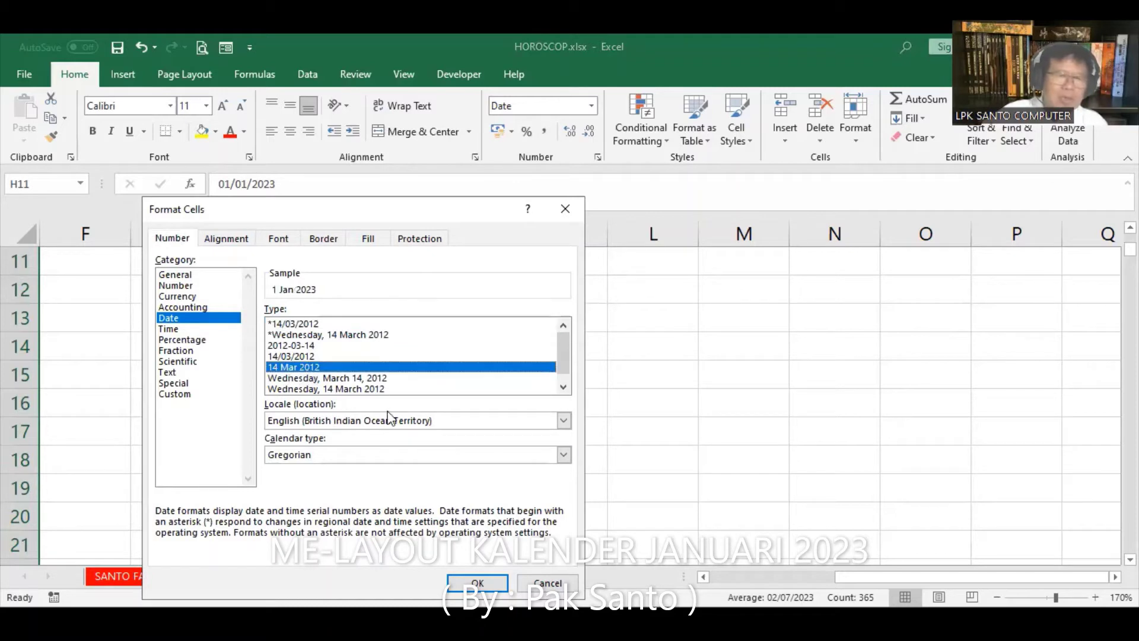
pyautogui.click(477, 583)
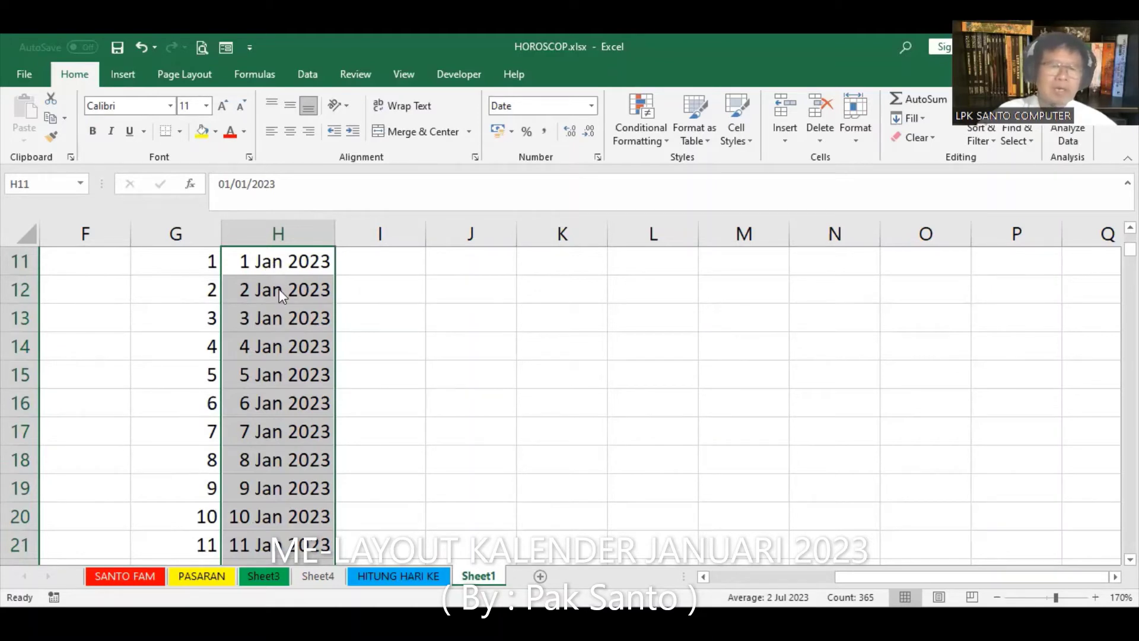
# - Remove yyyy from the custom date code d mmm yyyy;@ so dates read 1 Jan
pyautogui.rightClick(279, 289)
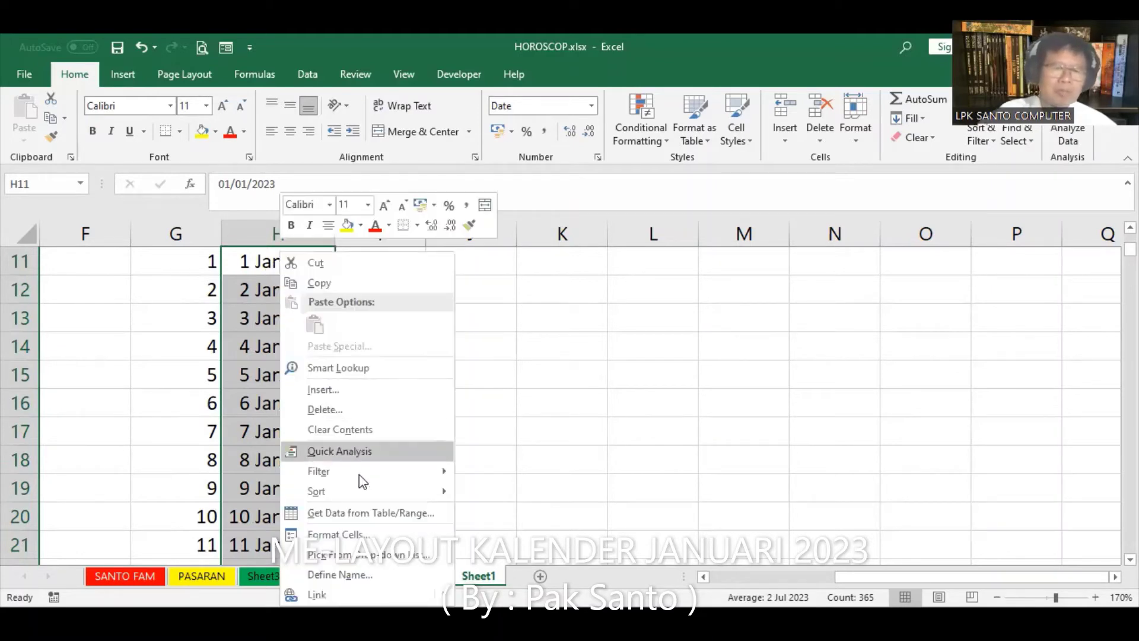
pyautogui.click(368, 536)
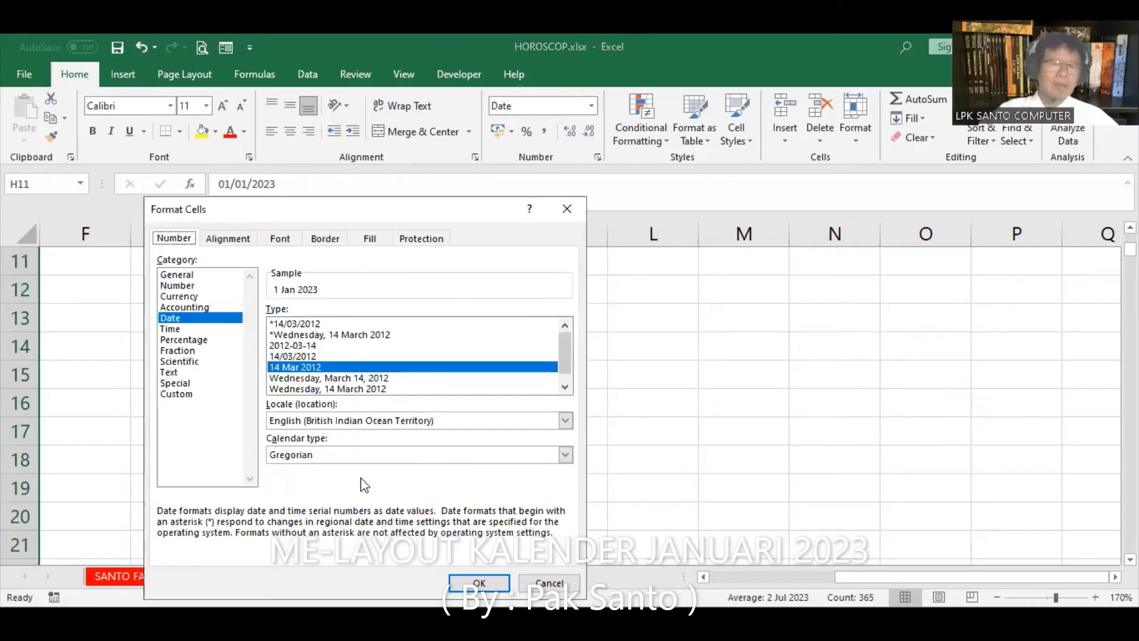
pyautogui.click(177, 394)
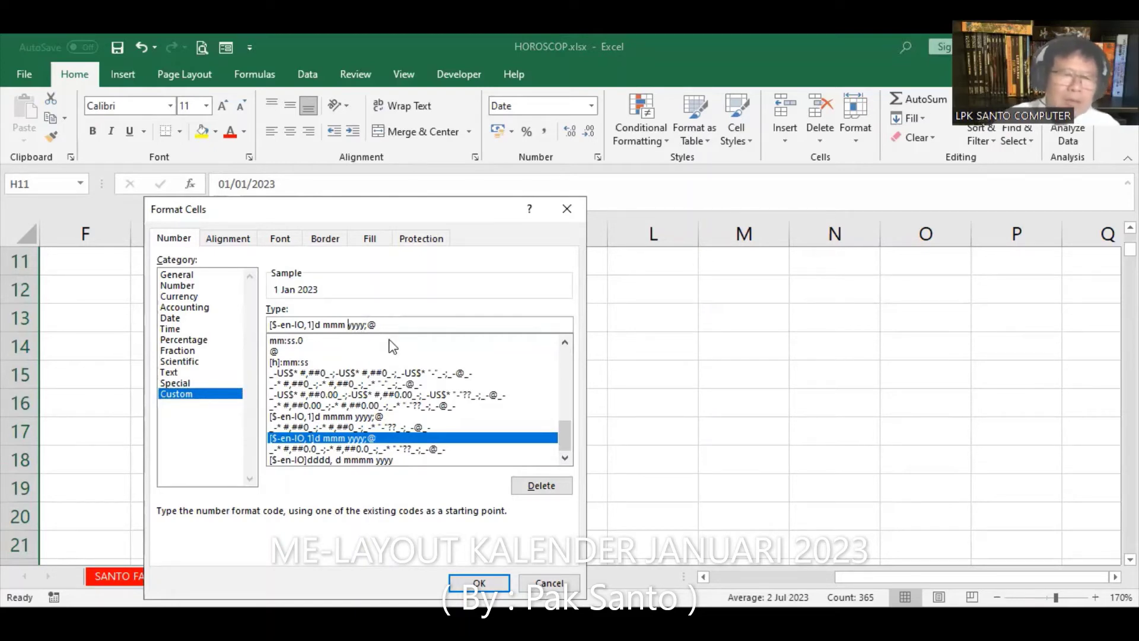
pyautogui.press('Delete')
pyautogui.press('Delete')
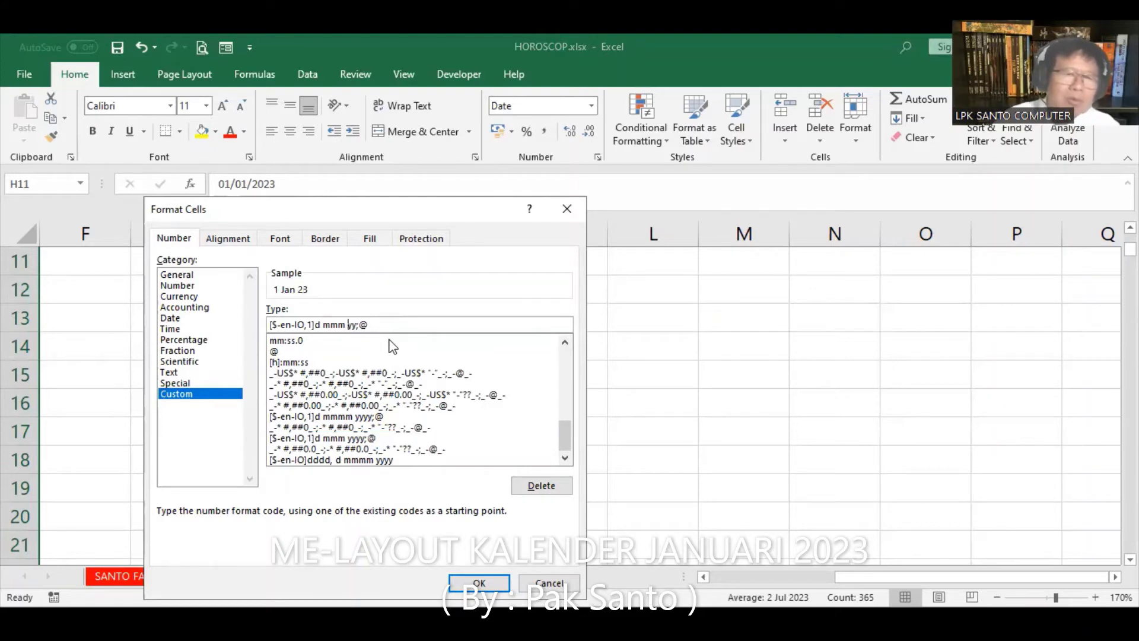
pyautogui.press('Delete')
pyautogui.press('Delete')
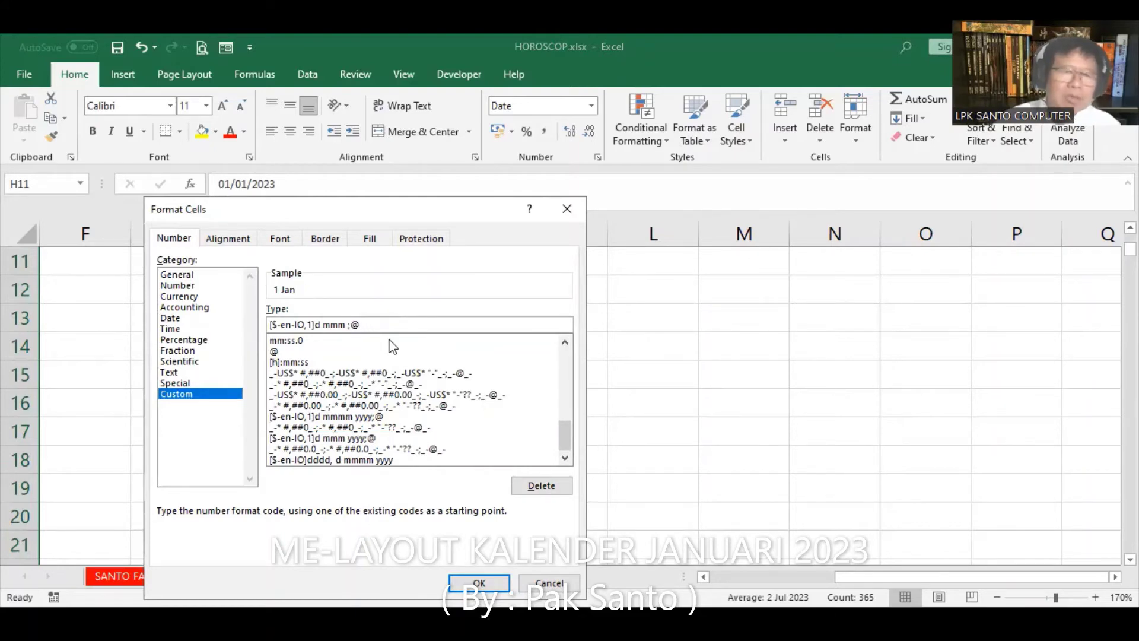
pyautogui.click(478, 583)
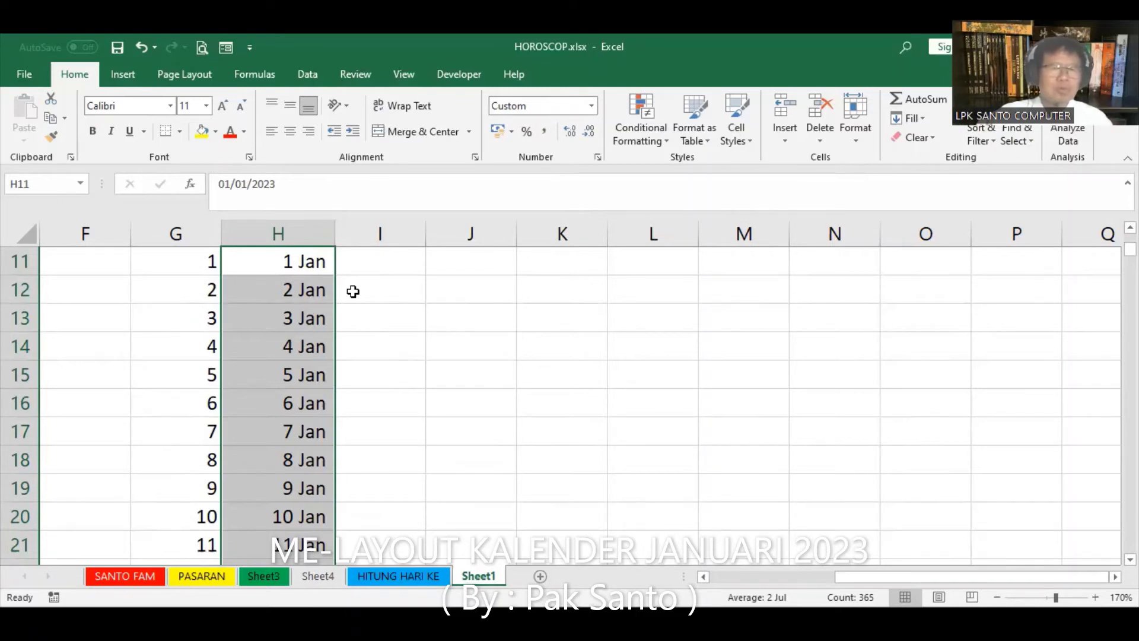
# - Select I11 and start inserting a function, then cancel the accidental VLOOKUP
pyautogui.moveTo(371, 261); pyautogui.dragTo(372, 290)
pyautogui.click(372, 262)
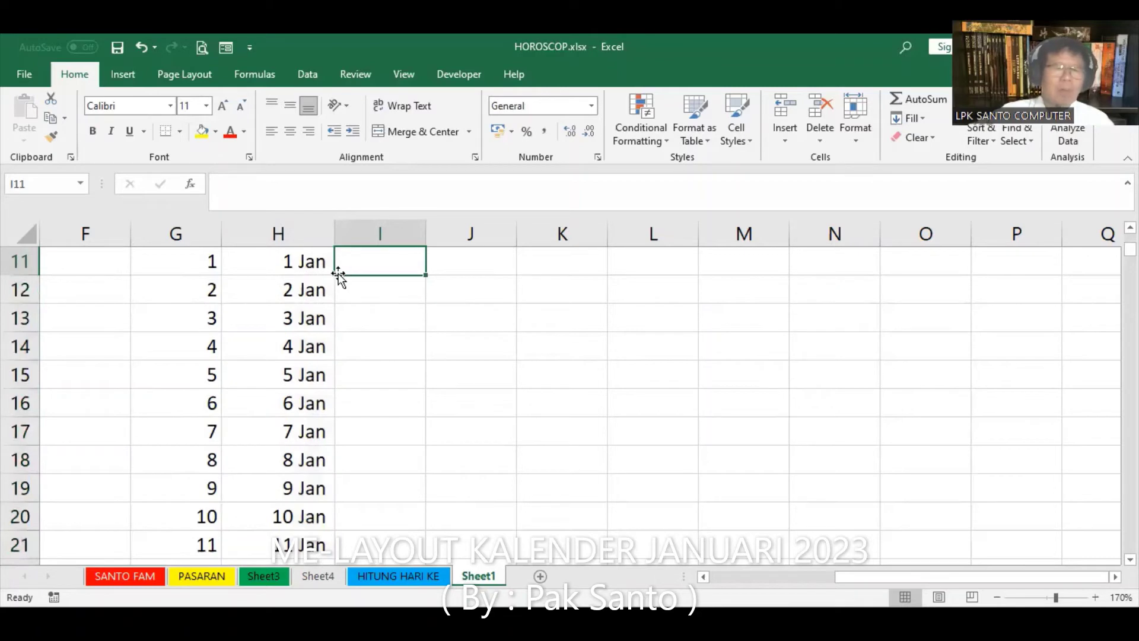
pyautogui.click(191, 185)
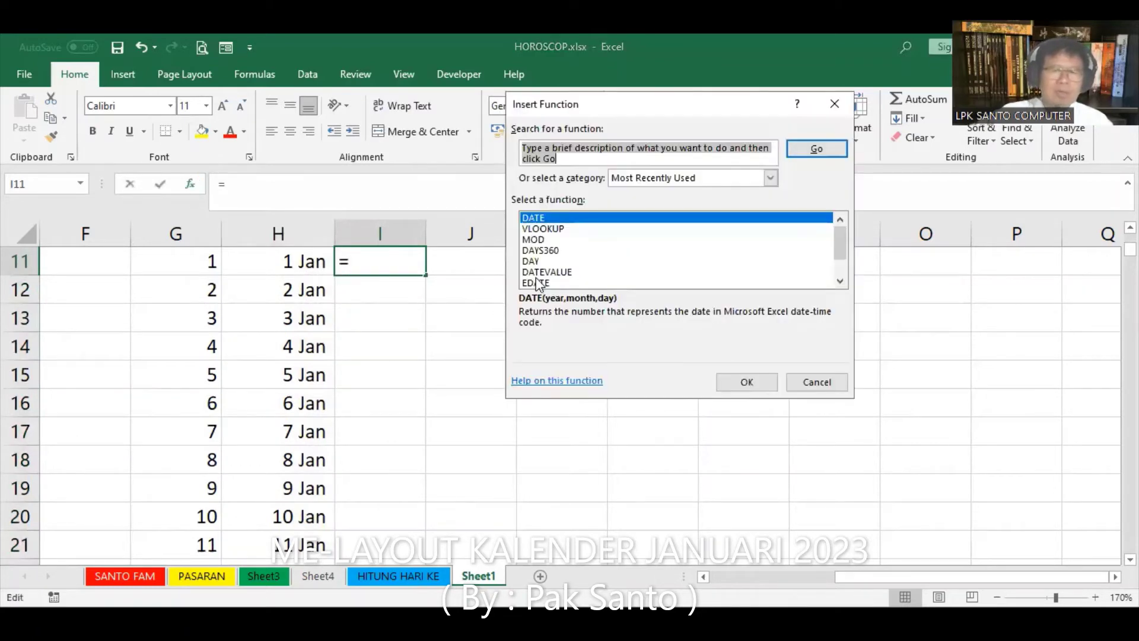
pyautogui.click(547, 229)
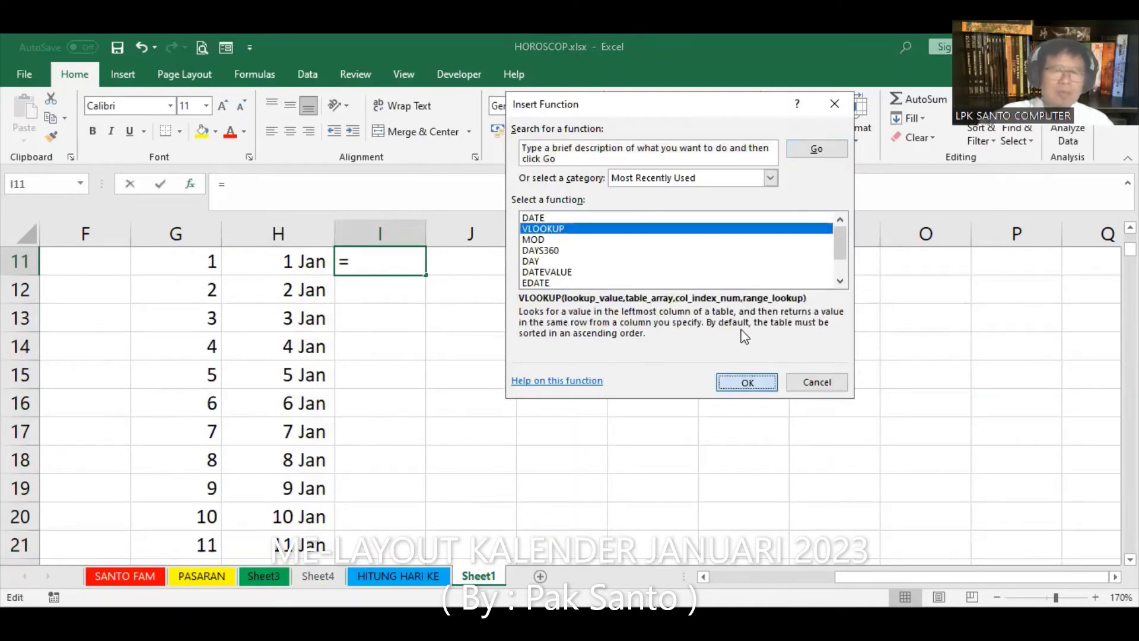
pyautogui.press('Return')
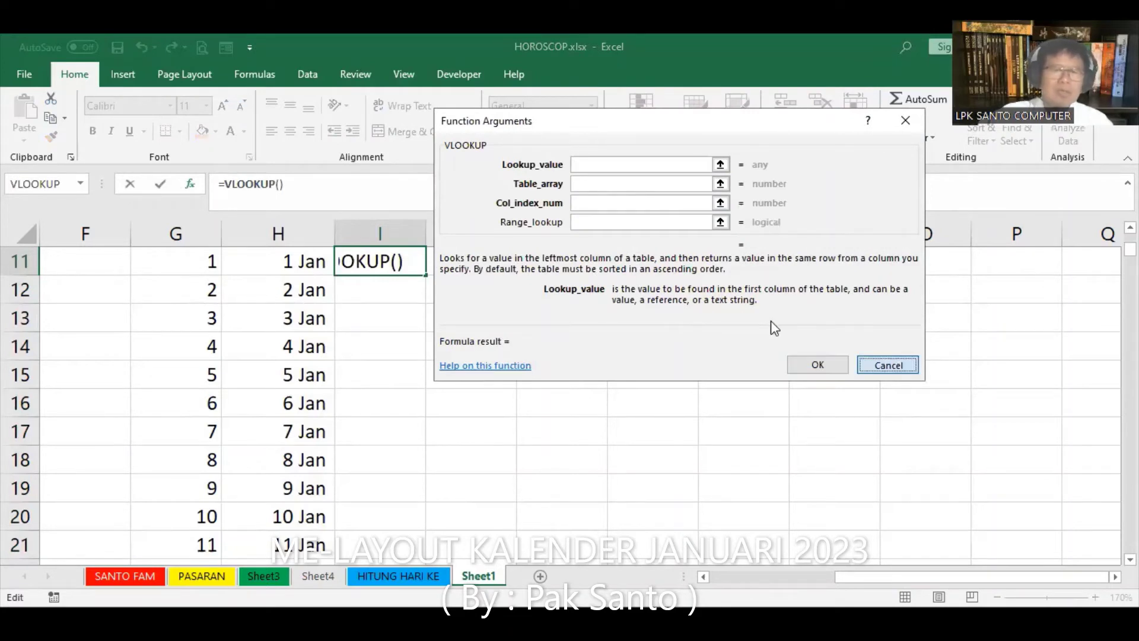
pyautogui.click(887, 364)
pyautogui.click(383, 261)
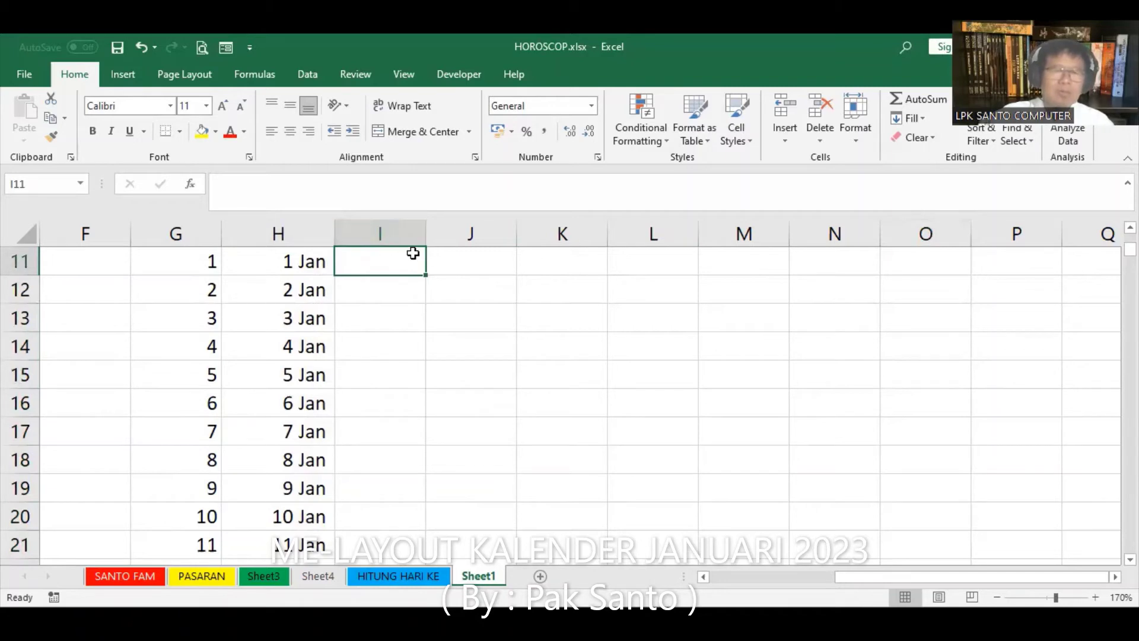
# - Enter =MOD(H11,7) in I11 using the MOD function arguments
pyautogui.write('=')
pyautogui.click(203, 187)
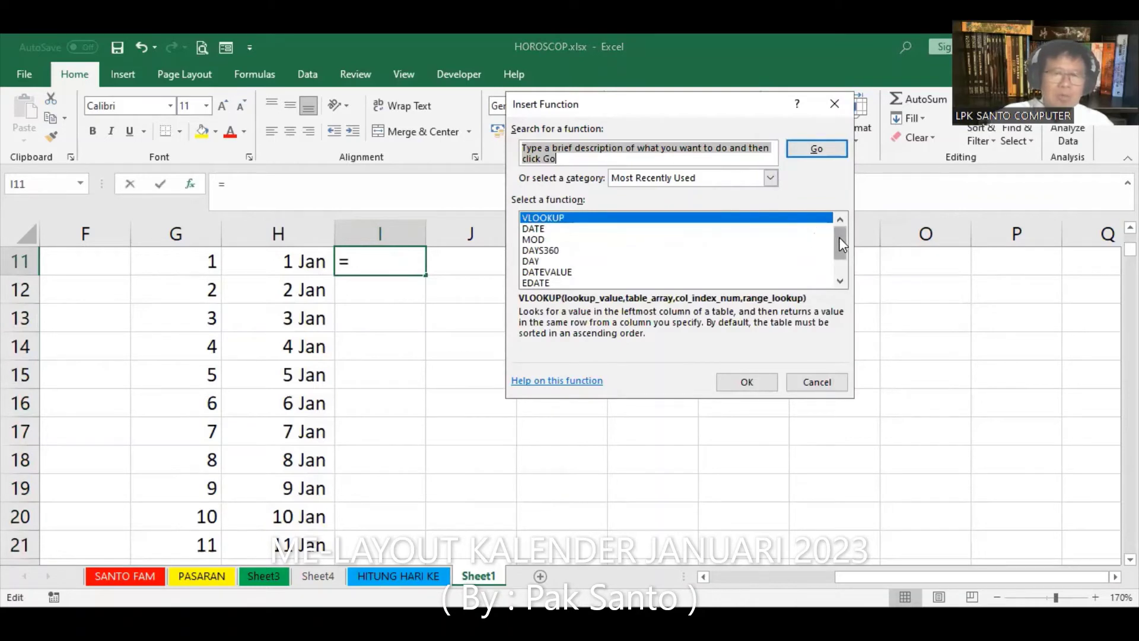
pyautogui.click(554, 240)
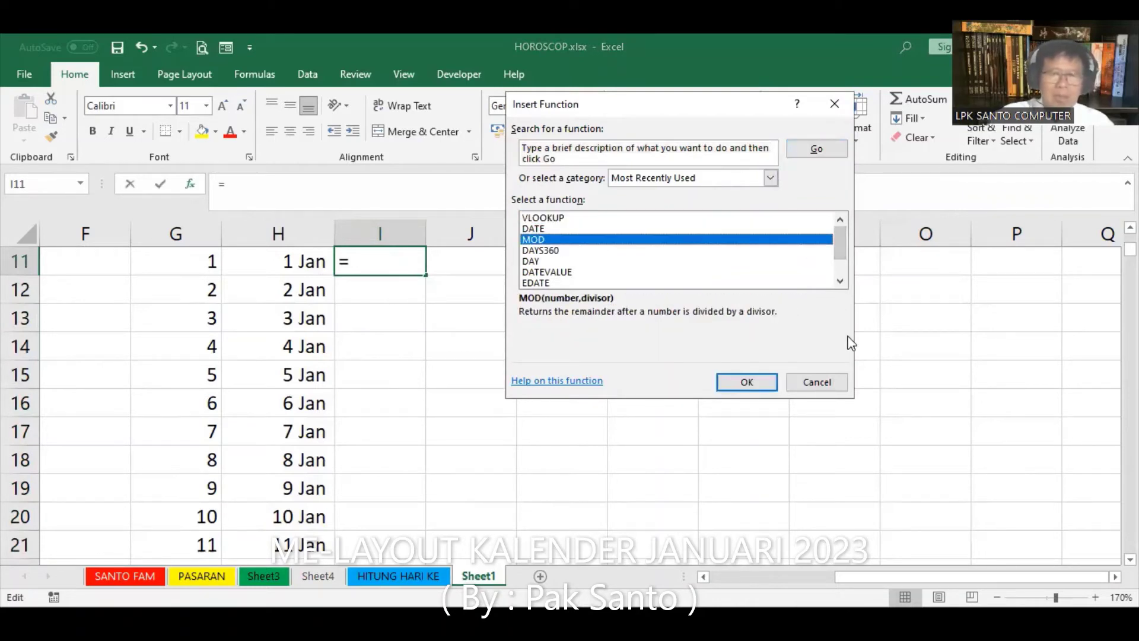
pyautogui.press('Return')
pyautogui.click(308, 269)
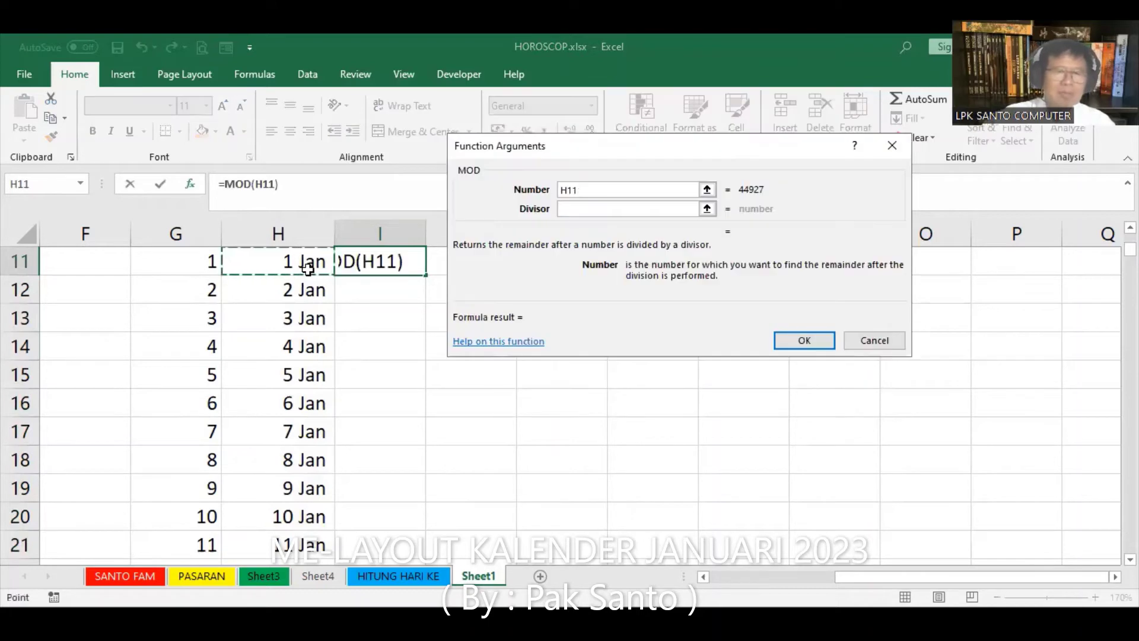
pyautogui.click(604, 207)
pyautogui.write('7')
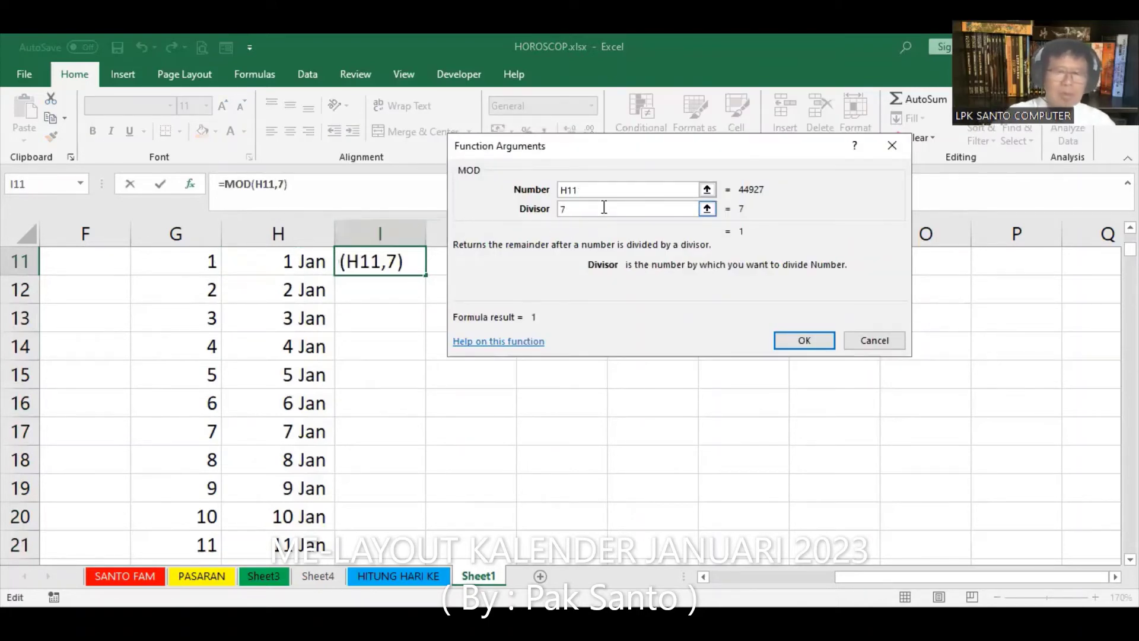
pyautogui.press('Return')
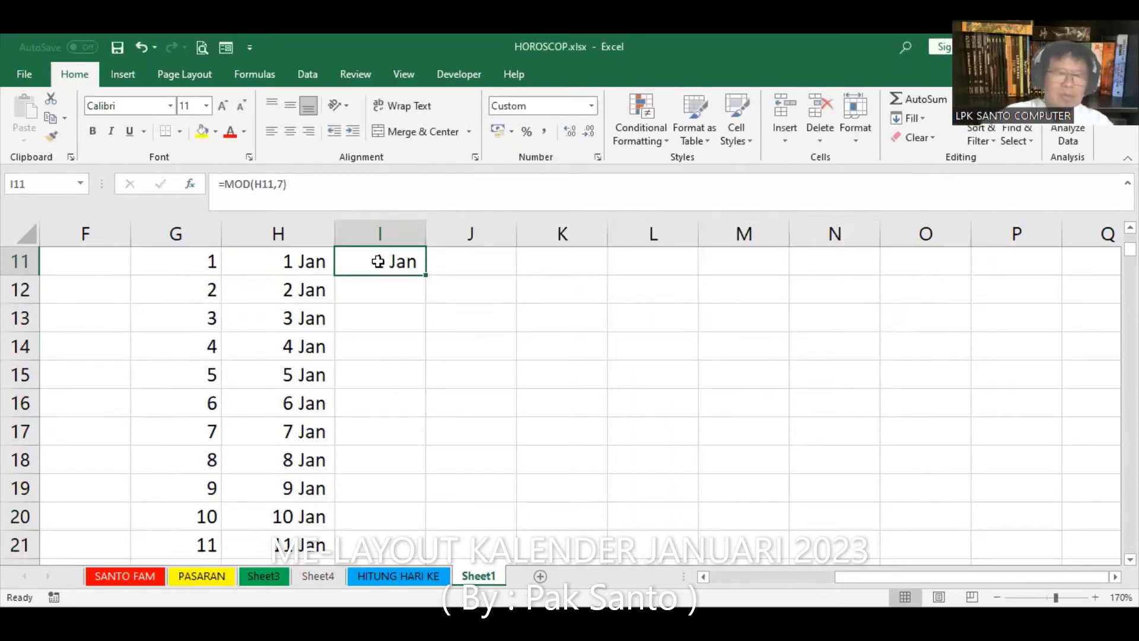
# - Format column I as Accounting with decimal places removed
pyautogui.click(379, 233)
pyautogui.click(543, 130)
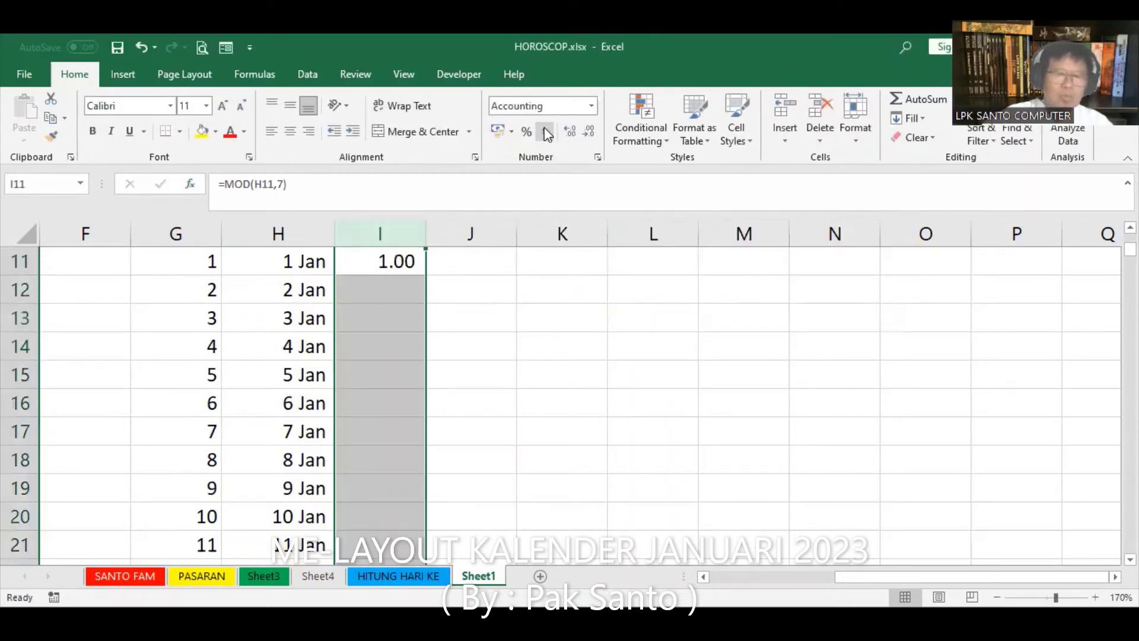
pyautogui.click(589, 132)
pyautogui.click(589, 133)
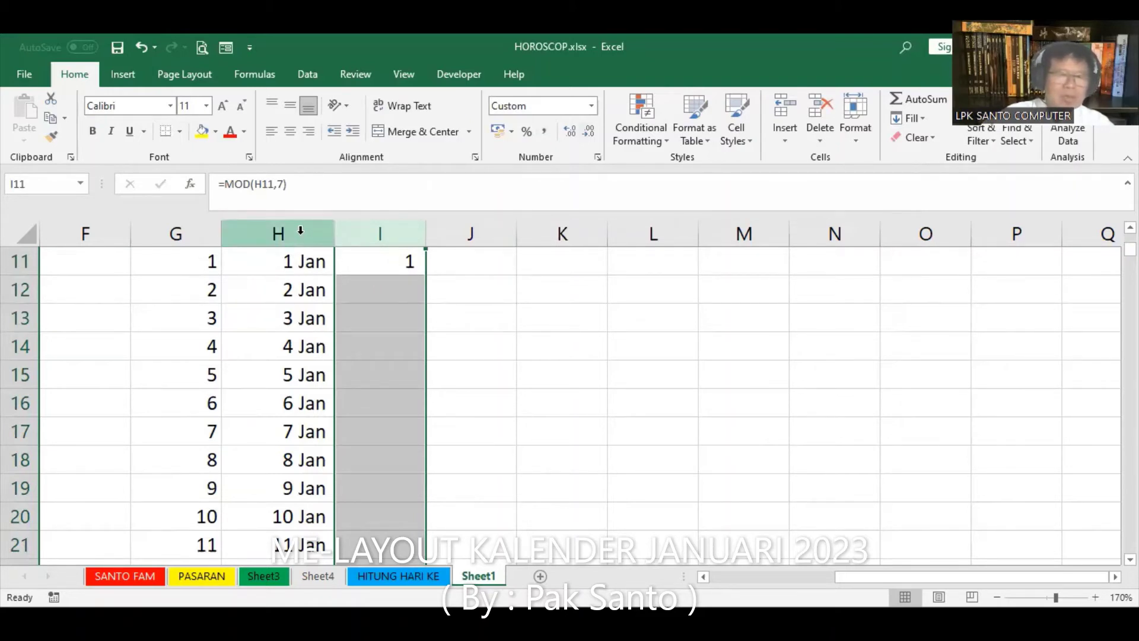
# - Insert a blank column before the dates and fill =MOD(I11,7) down column J
pyautogui.rightClick(300, 230)
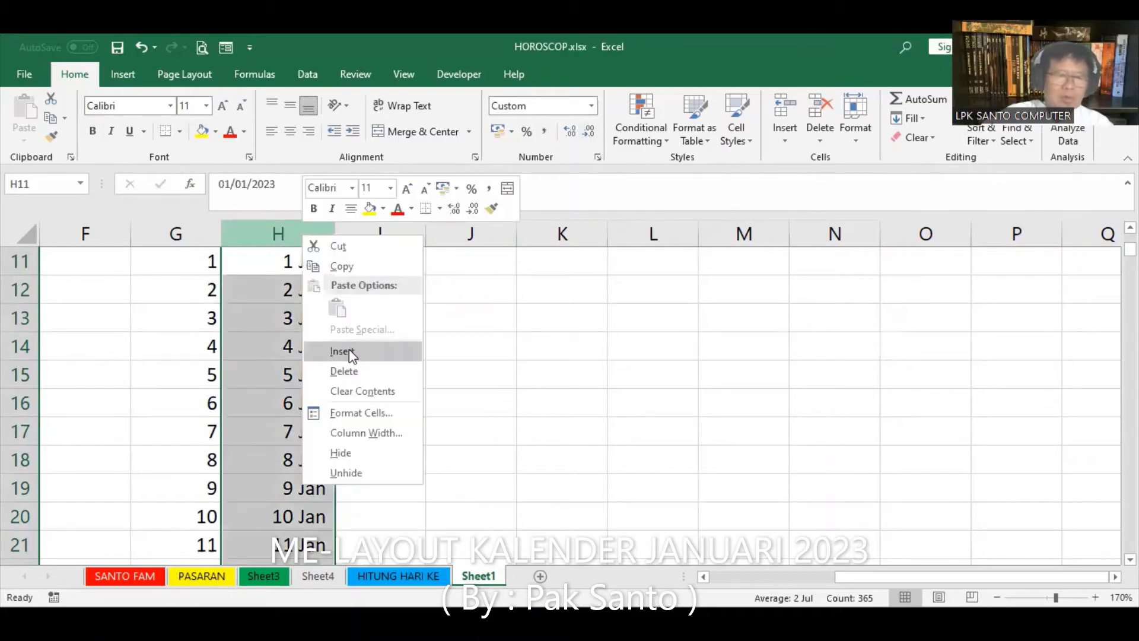
pyautogui.click(349, 350)
pyautogui.click(296, 265)
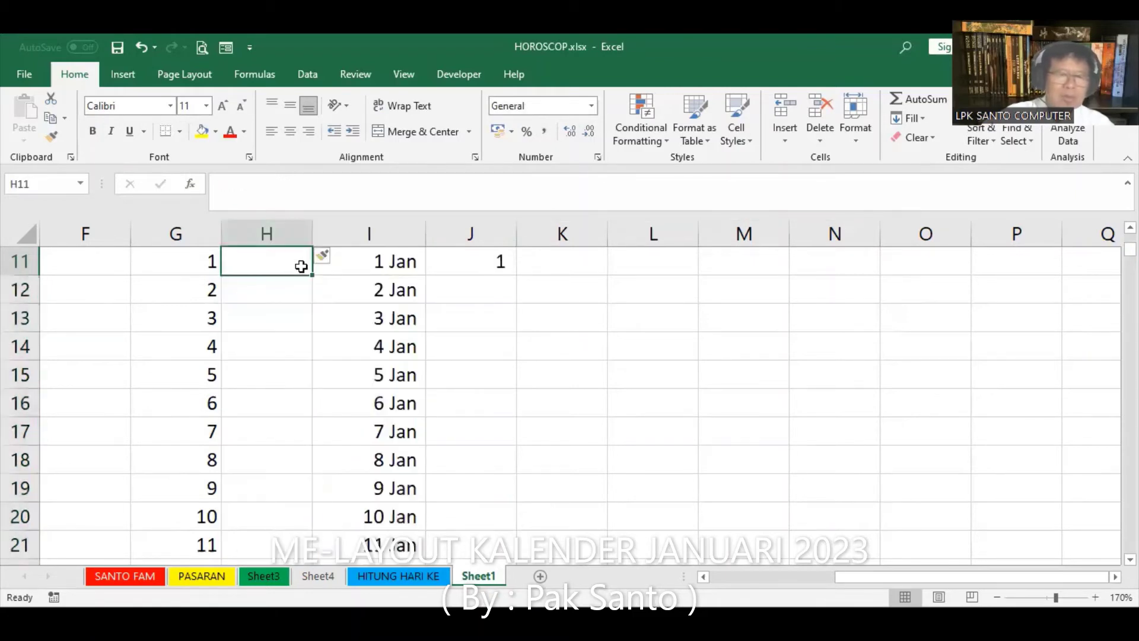
pyautogui.click(486, 258)
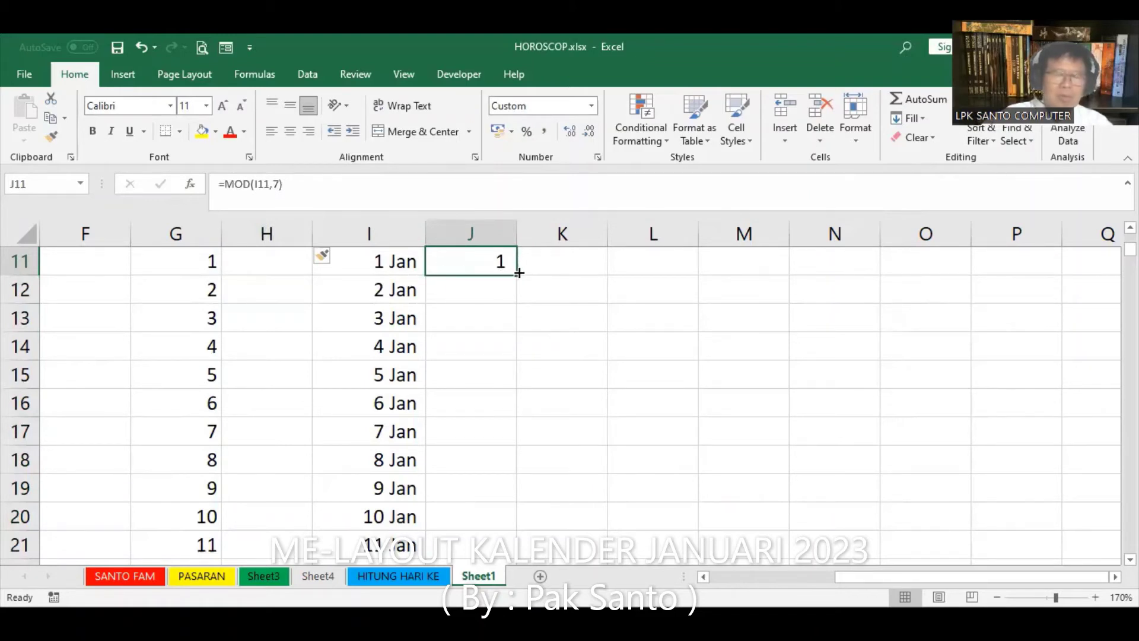
pyautogui.doubleClick(519, 272)
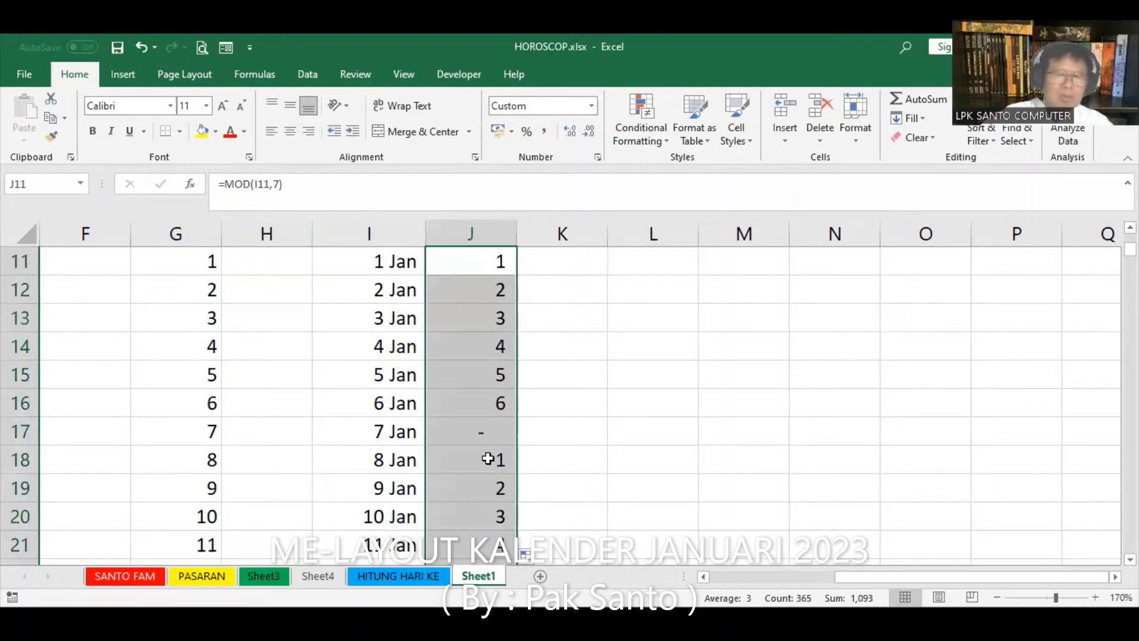
pyautogui.click(289, 267)
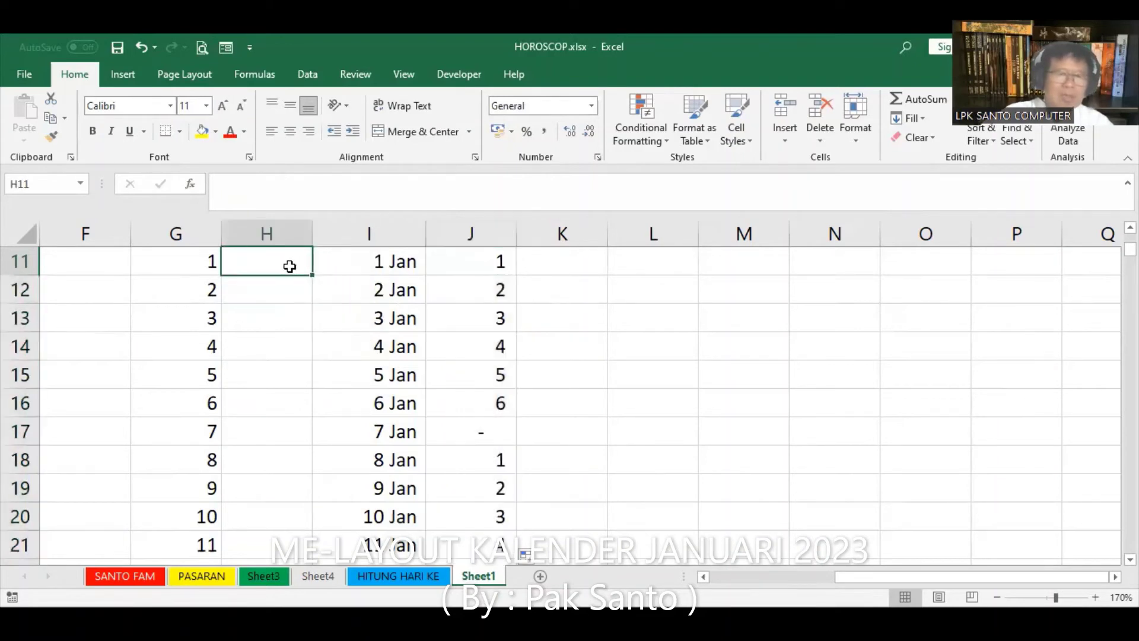
pyautogui.click(191, 184)
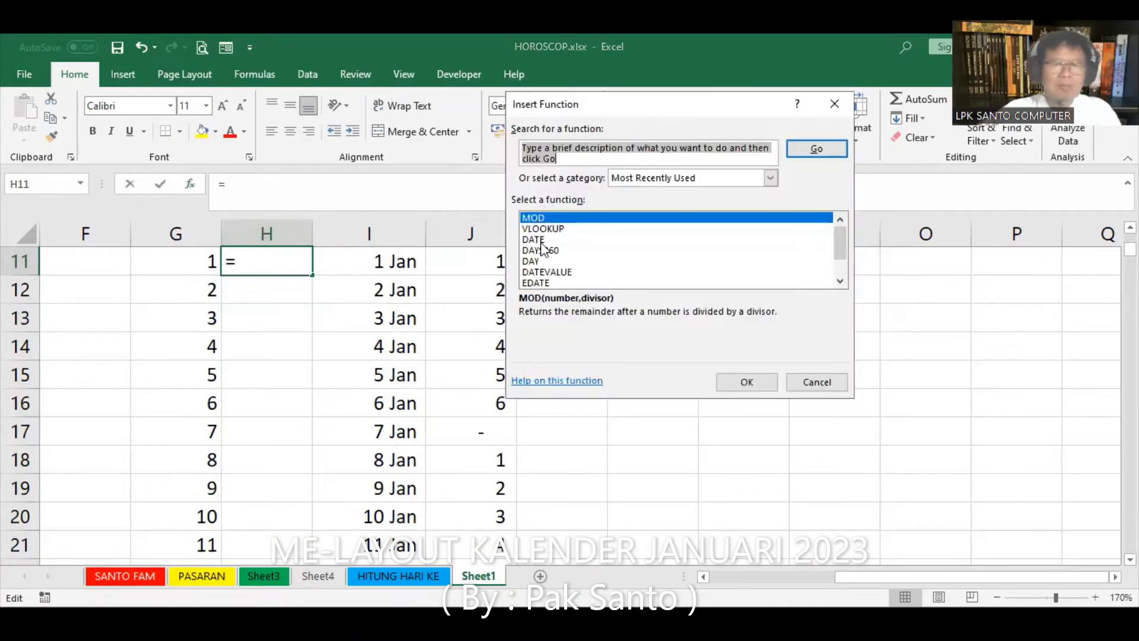
pyautogui.click(543, 228)
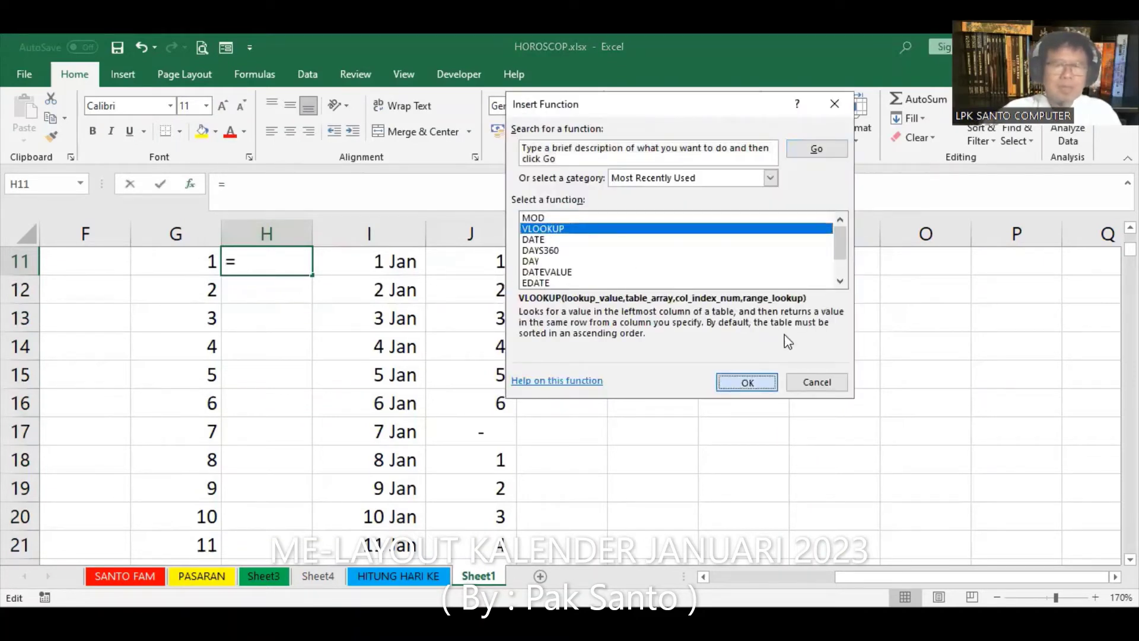
pyautogui.press('Return')
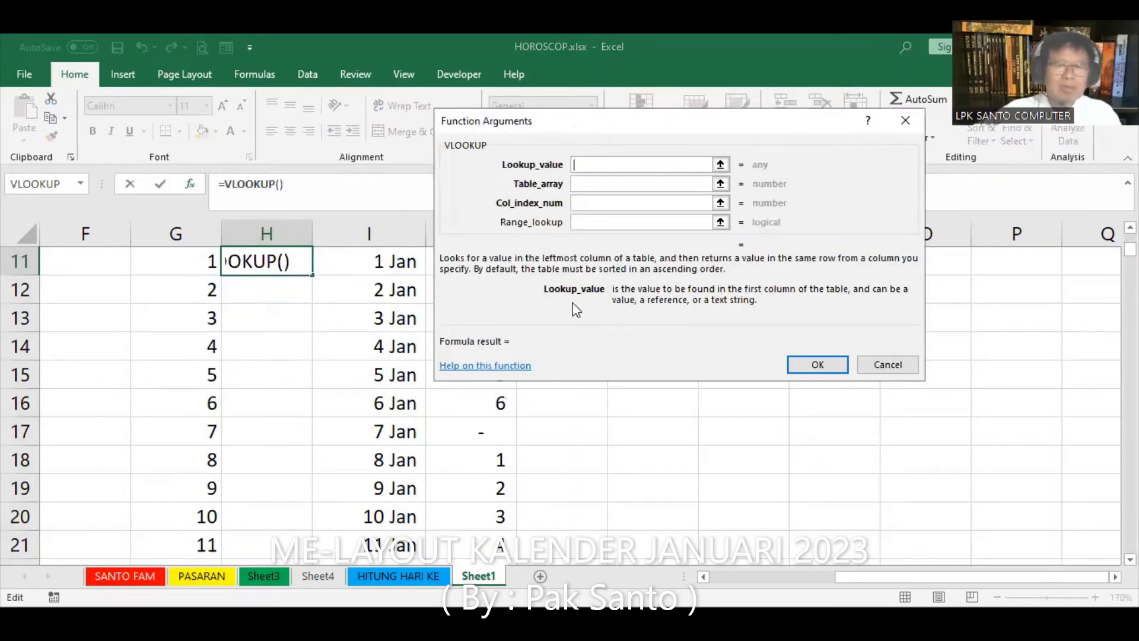
pyautogui.moveTo(573, 302); pyautogui.dragTo(712, 492)
pyautogui.click(474, 261)
pyautogui.press('Tab')
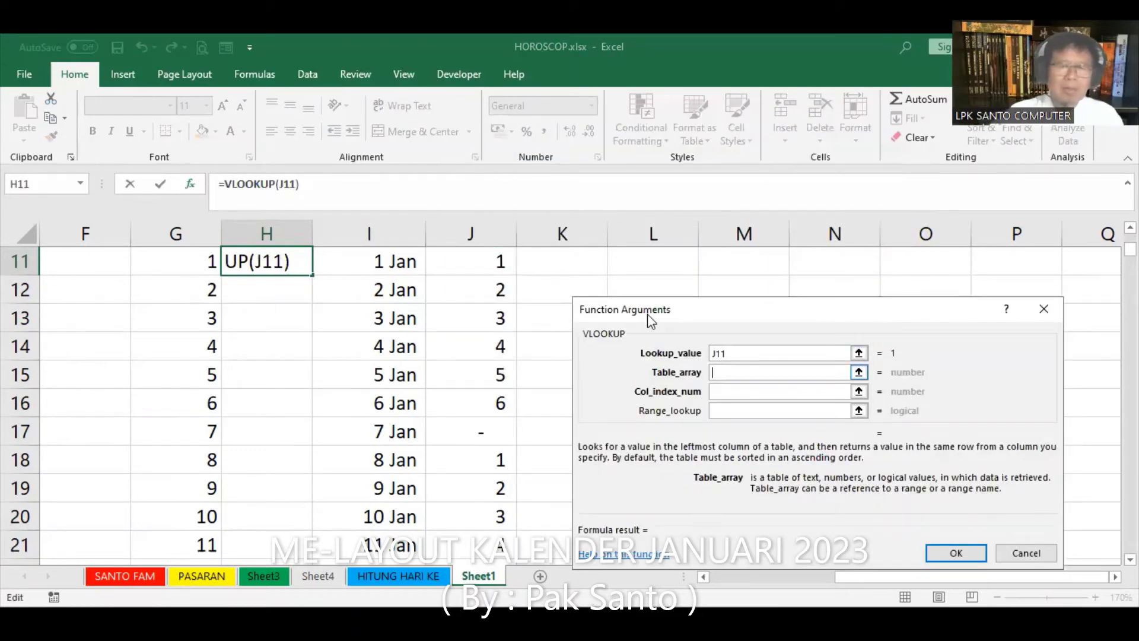
pyautogui.write('ha')
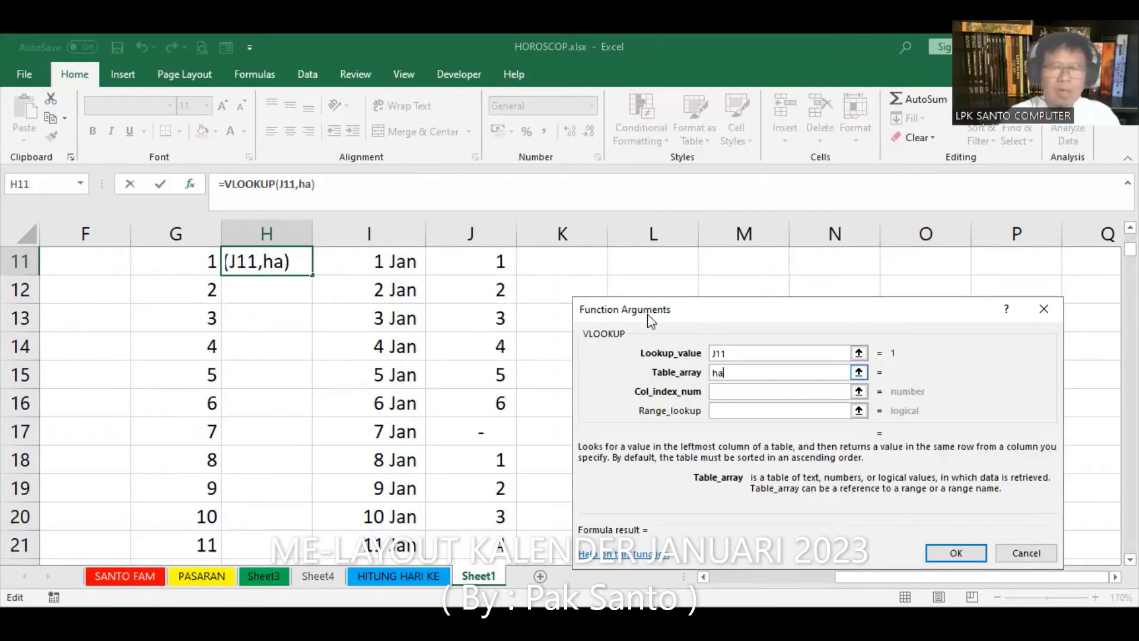
pyautogui.write('rimnya')
pyautogui.press('BackSpace')
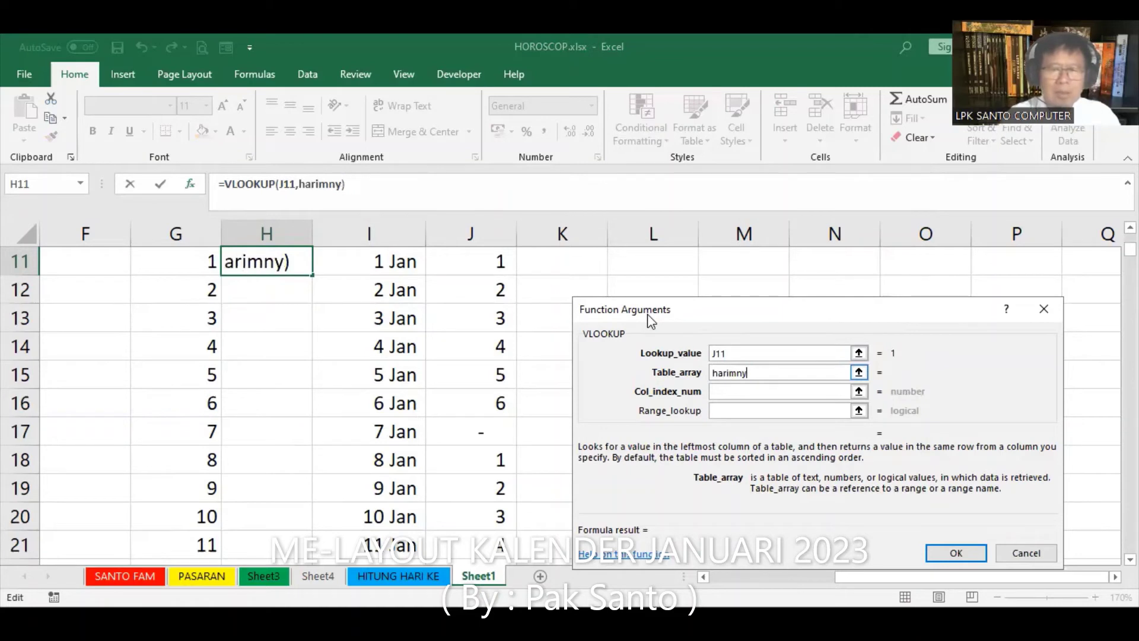
pyautogui.press('BackSpace')
pyautogui.press('BackSpace')
pyautogui.press('BackSpace')
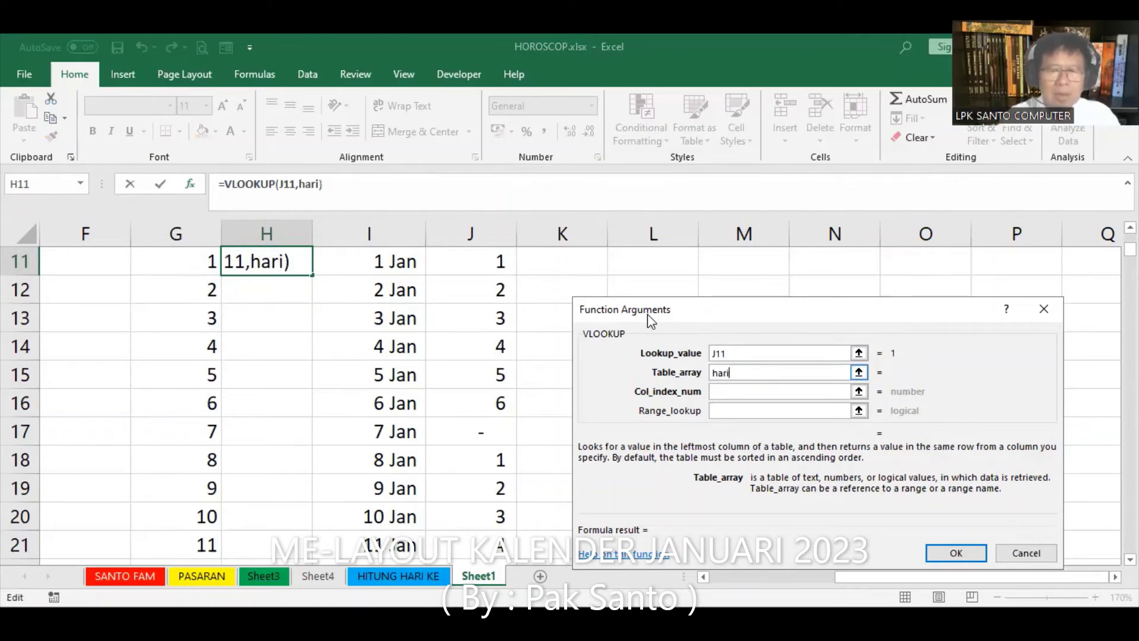
pyautogui.write('nya')
pyautogui.press('BackSpace')
pyautogui.press('BackSpace')
pyautogui.press('BackSpace')
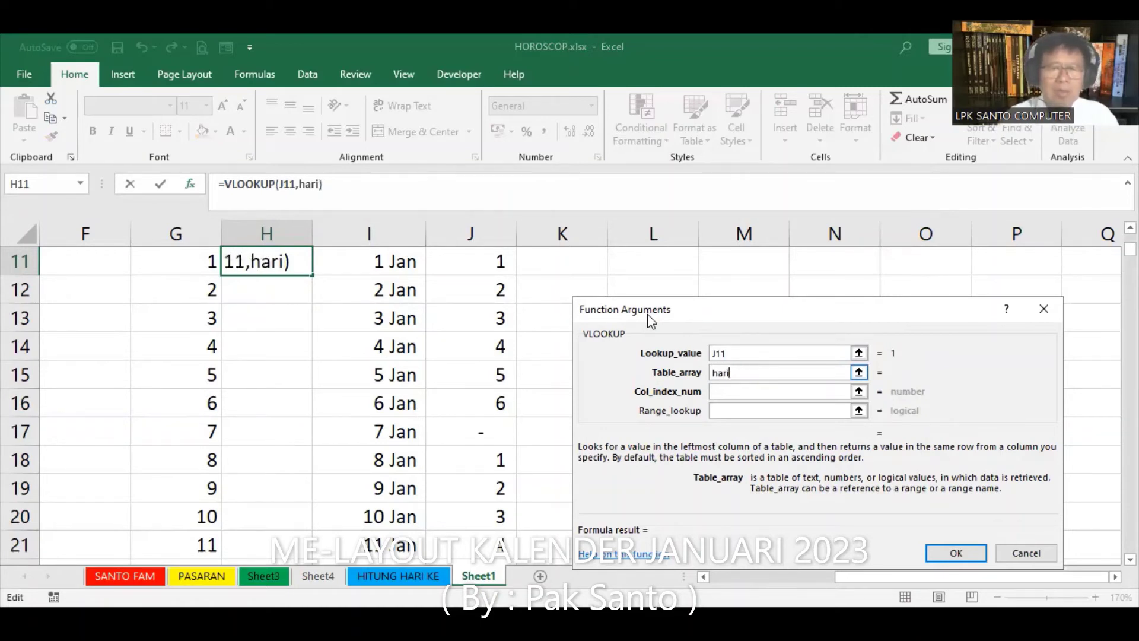
pyautogui.press('Escape')
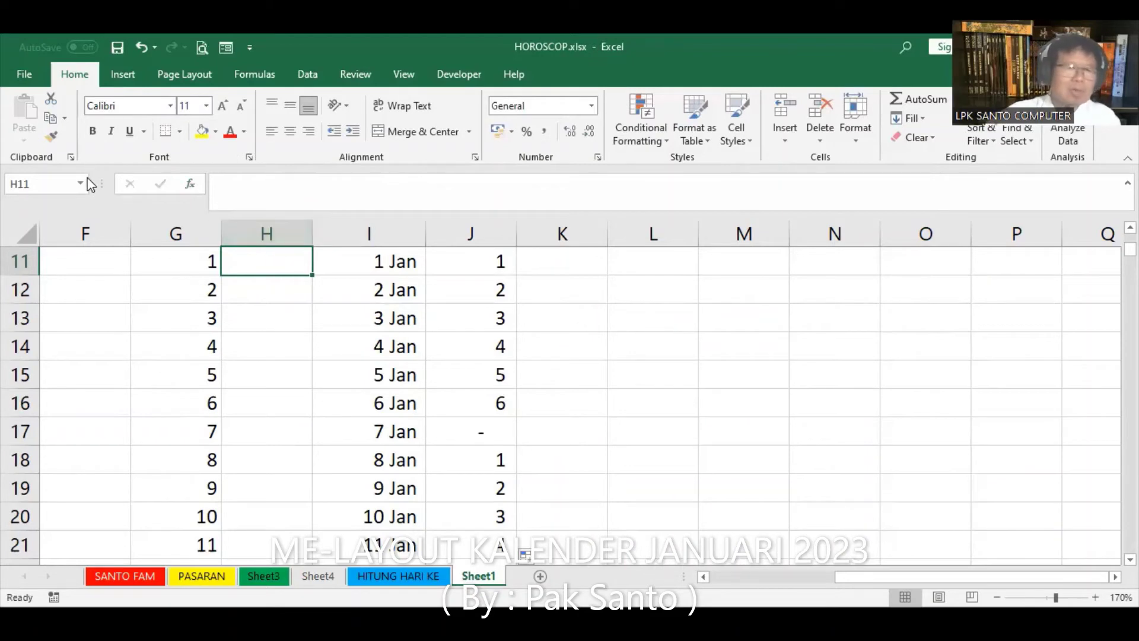
# - Inspect the PASARAN named range, then begin a formula in Sheet1's H11 with Shift+F3
pyautogui.click(81, 181)
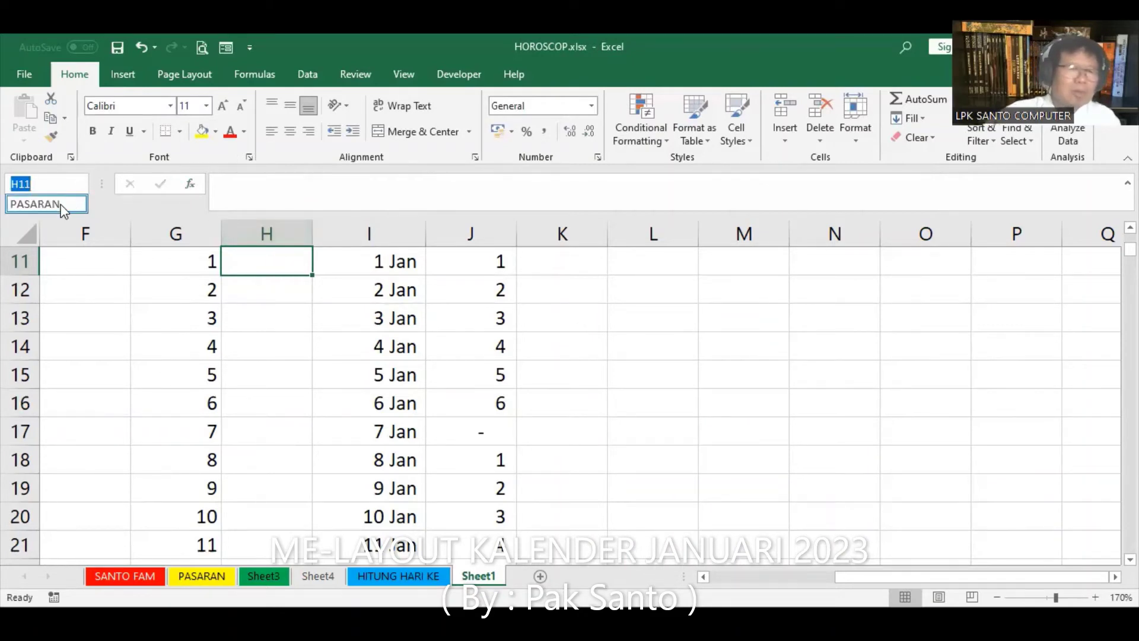
pyautogui.press('Escape')
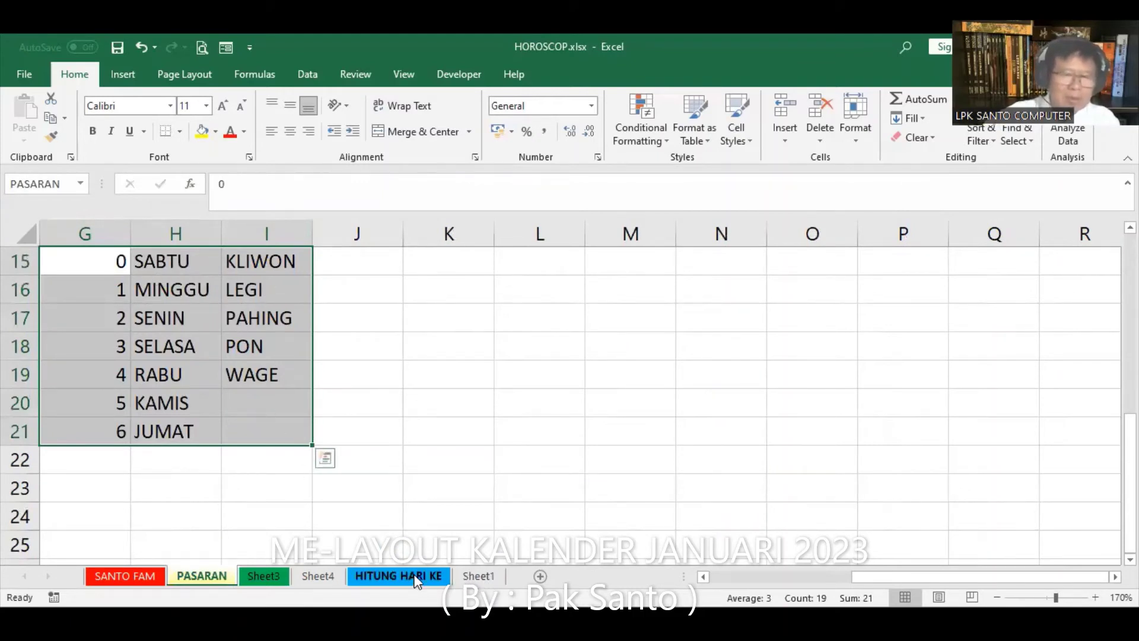
pyautogui.click(477, 575)
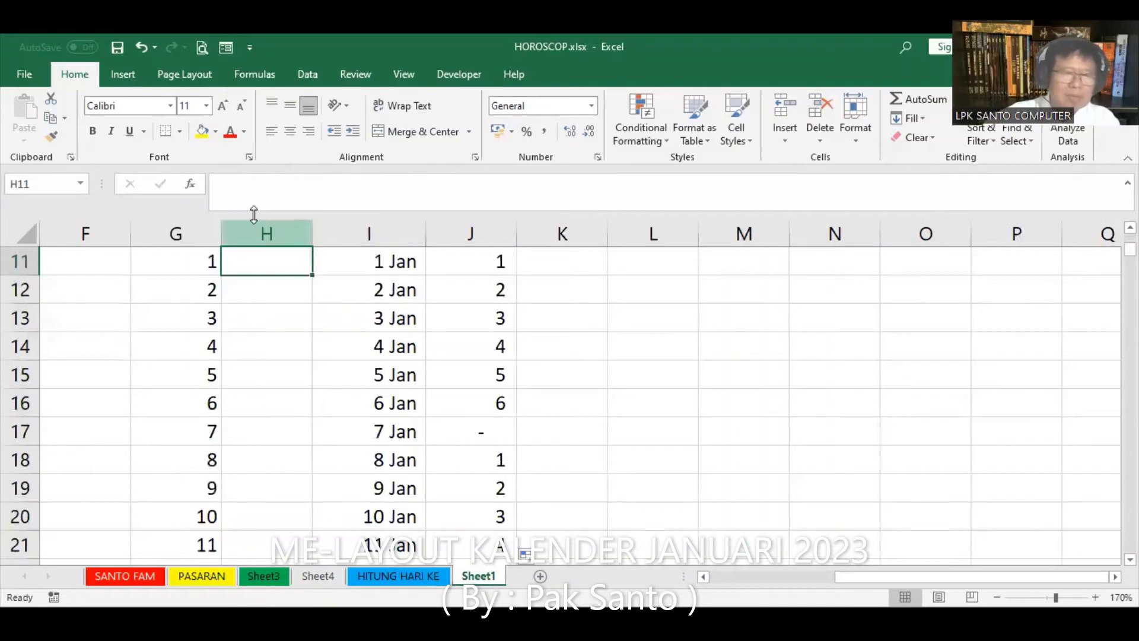
pyautogui.write('=')
pyautogui.hotkey('shift', 'F3')
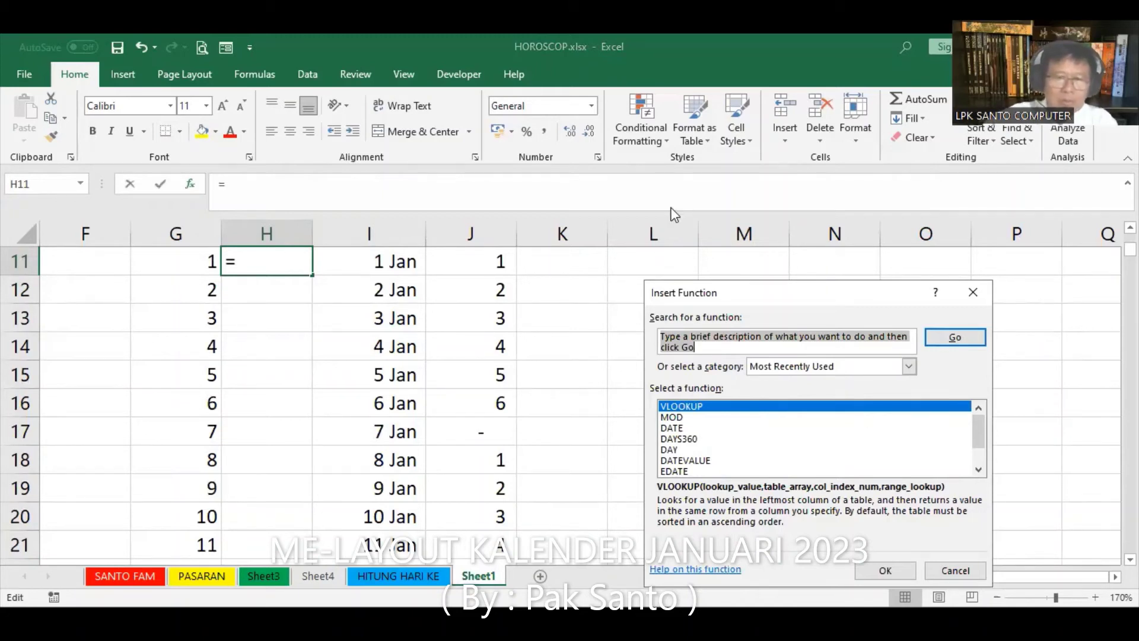
# - Choose VLOOKUP for H11 and set its lookup value to J11
pyautogui.moveTo(837, 293); pyautogui.dragTo(674, 215)
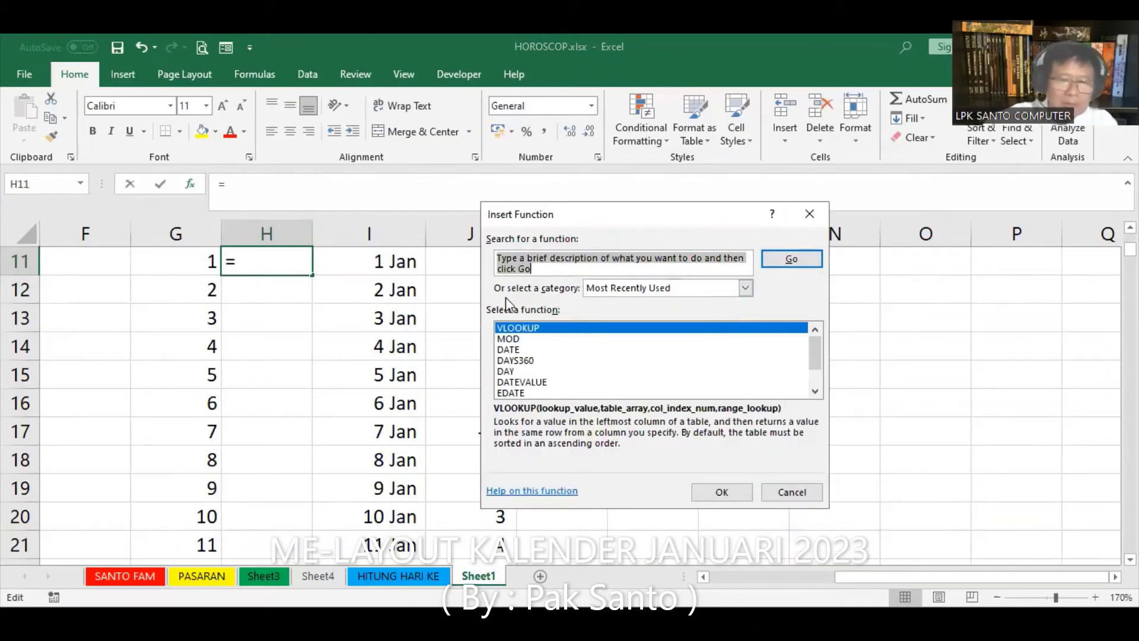
pyautogui.click(721, 494)
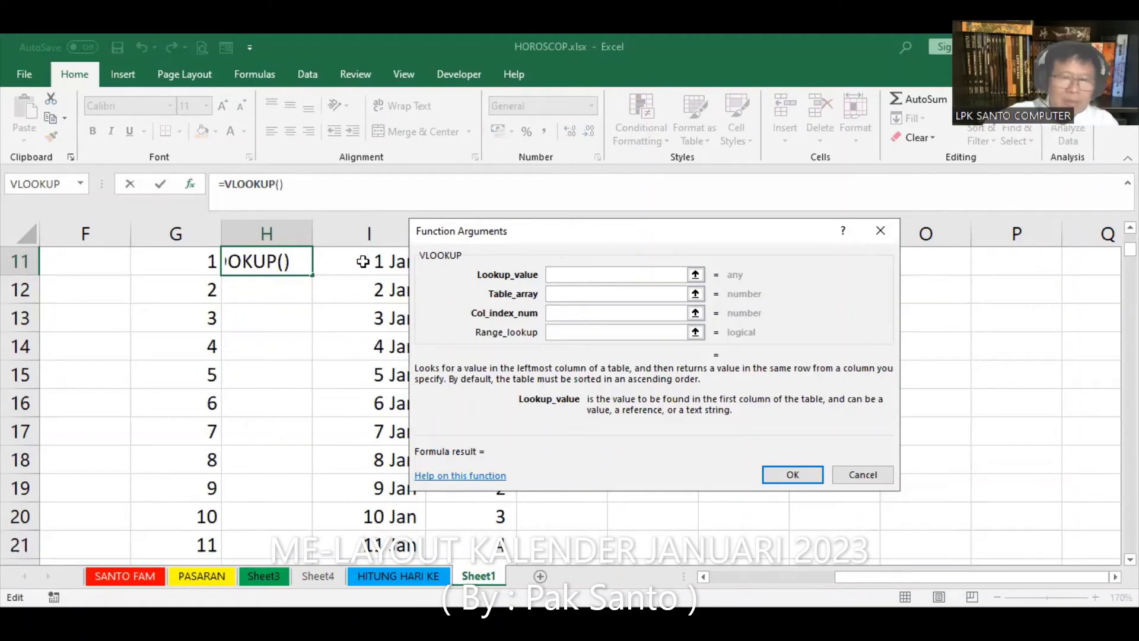
pyautogui.click(362, 261)
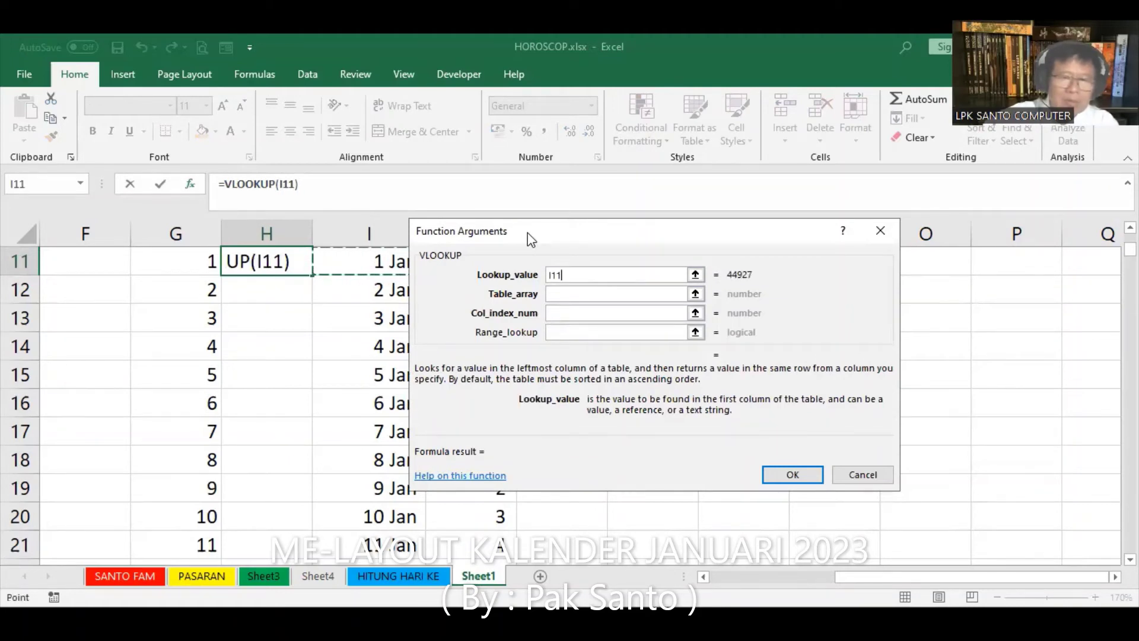
pyautogui.moveTo(530, 239); pyautogui.dragTo(703, 226)
pyautogui.click(500, 261)
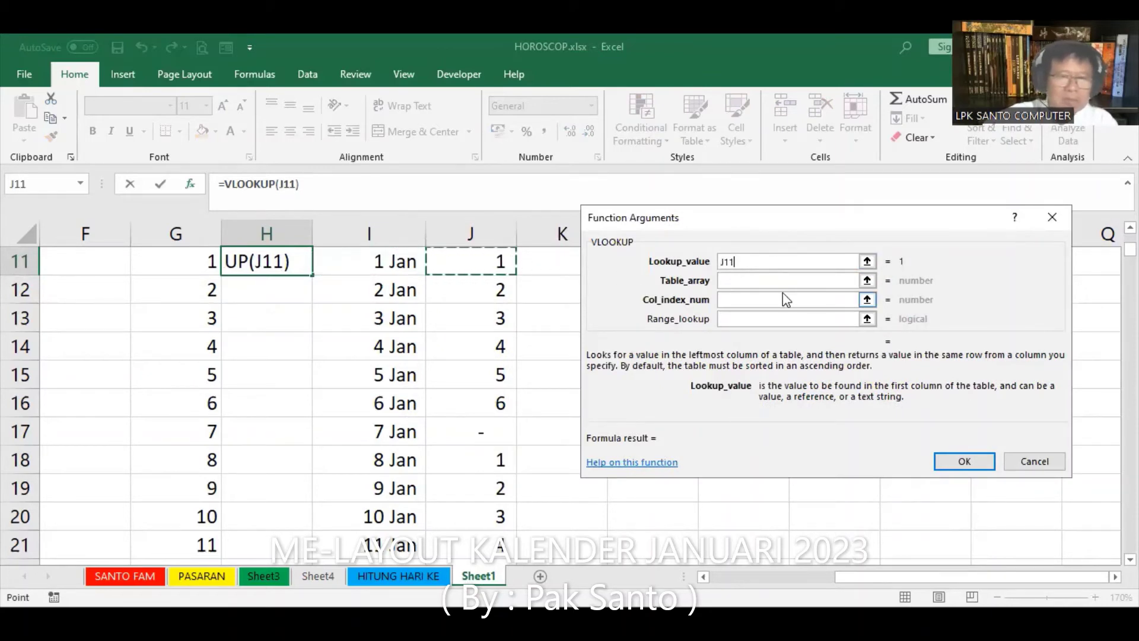
# - Set the table to PASARAN, column 2 and match 0, giving =VLOOKUP(J11,PASARAN,2,0)
pyautogui.click(771, 280)
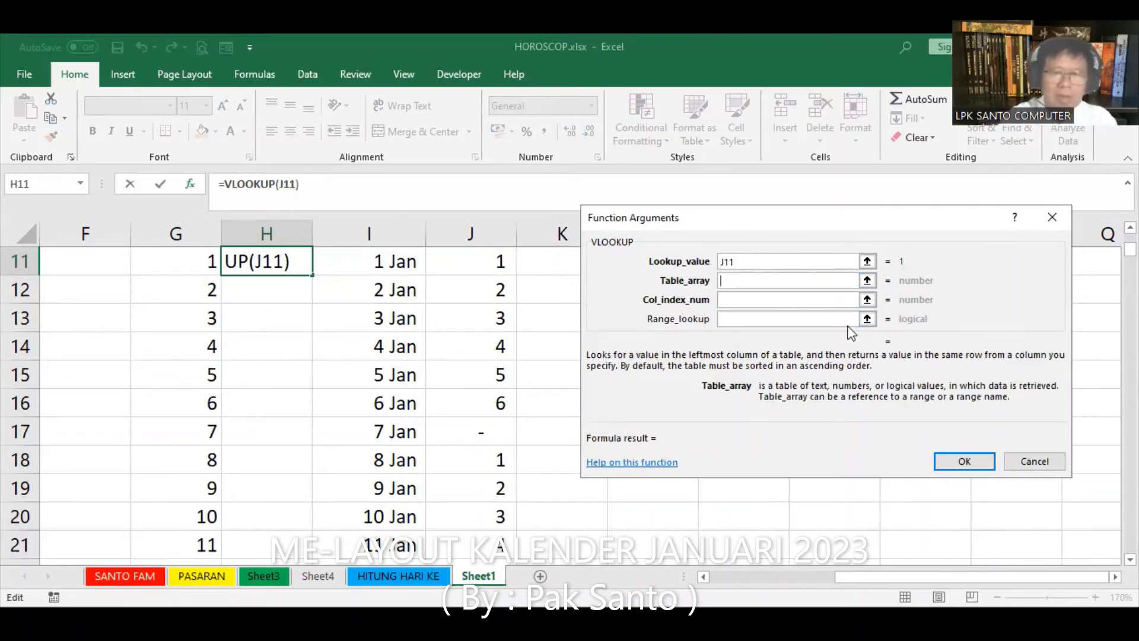
pyautogui.write('pasaran')
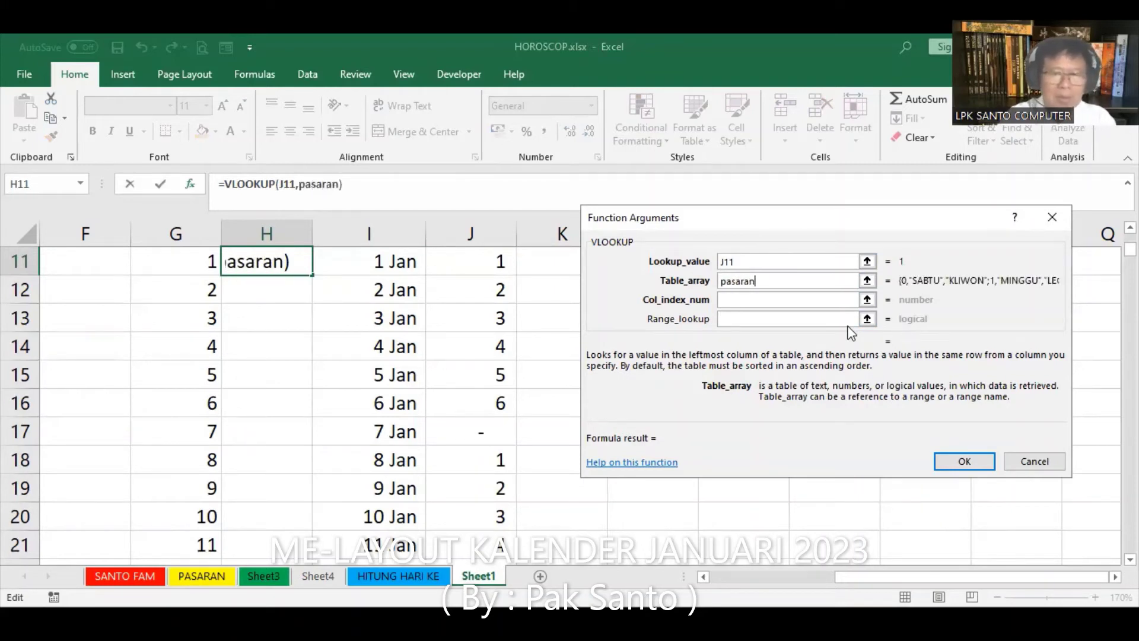
pyautogui.press('Tab')
pyautogui.write('2')
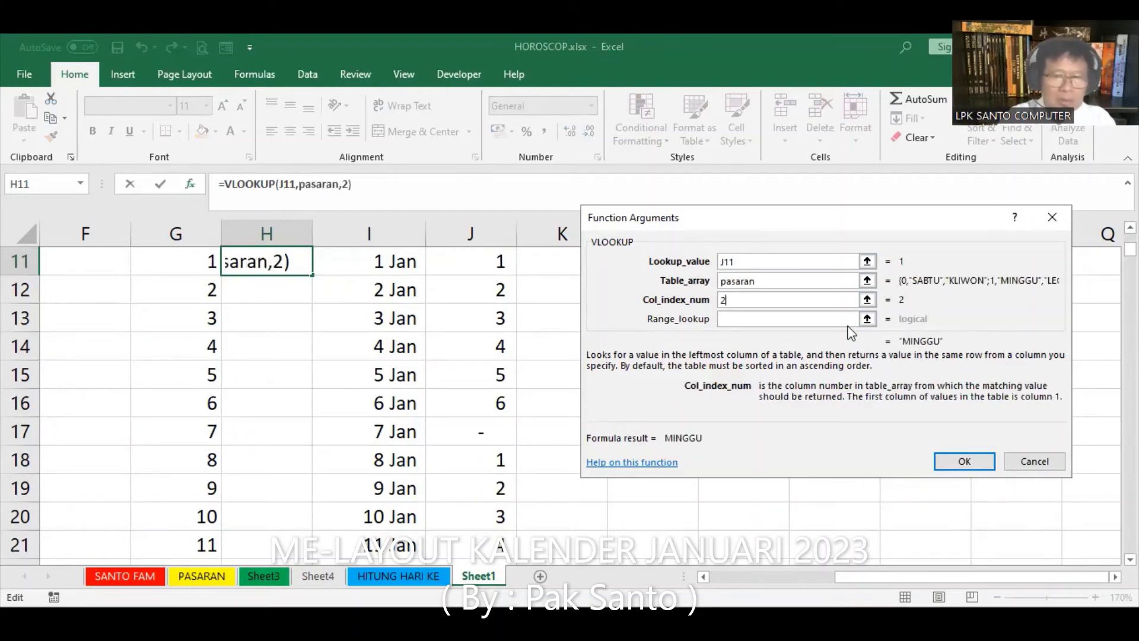
pyautogui.press('Tab')
pyautogui.write('0')
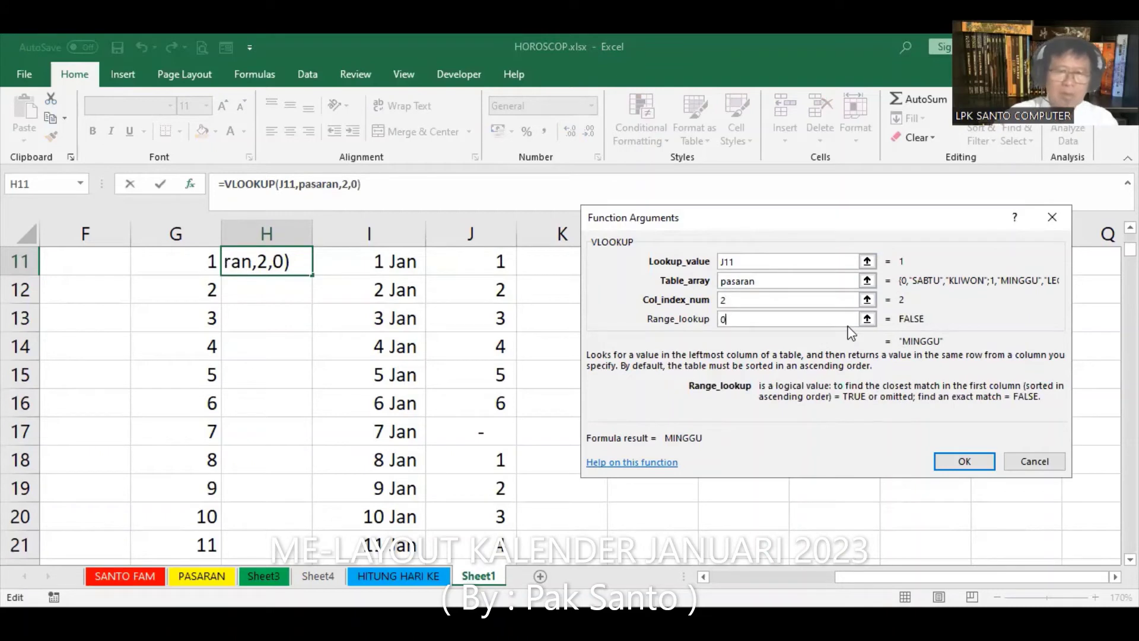
pyautogui.press('Tab')
pyautogui.press('Return')
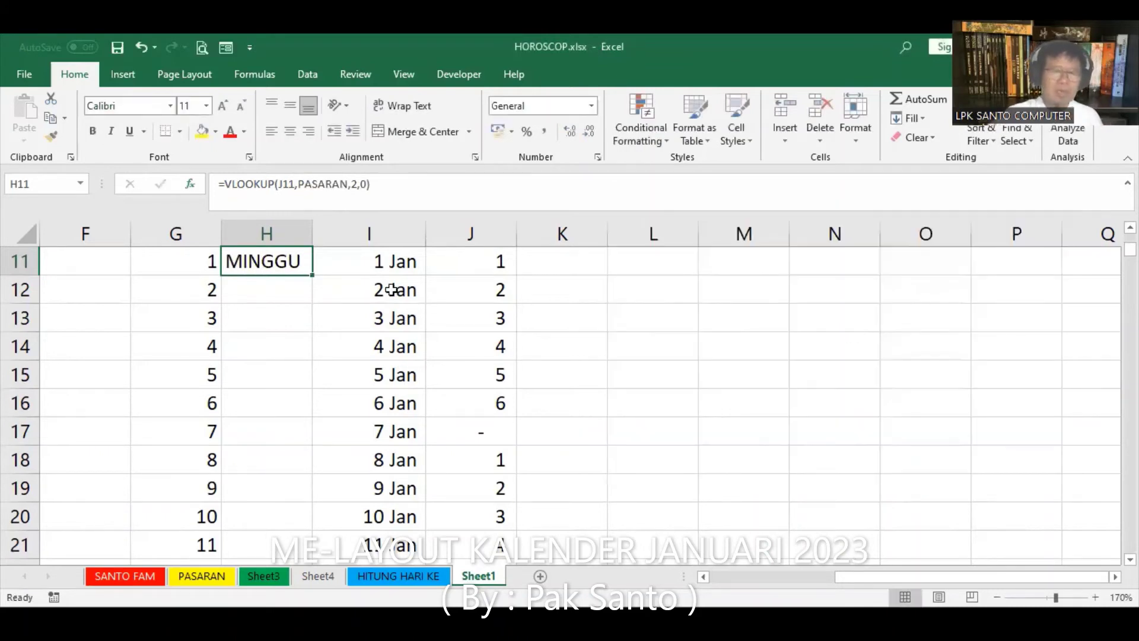
# - Fill H11's VLOOKUP down column H and check the MINGGU–SABTU weekday names
pyautogui.doubleClick(314, 274)
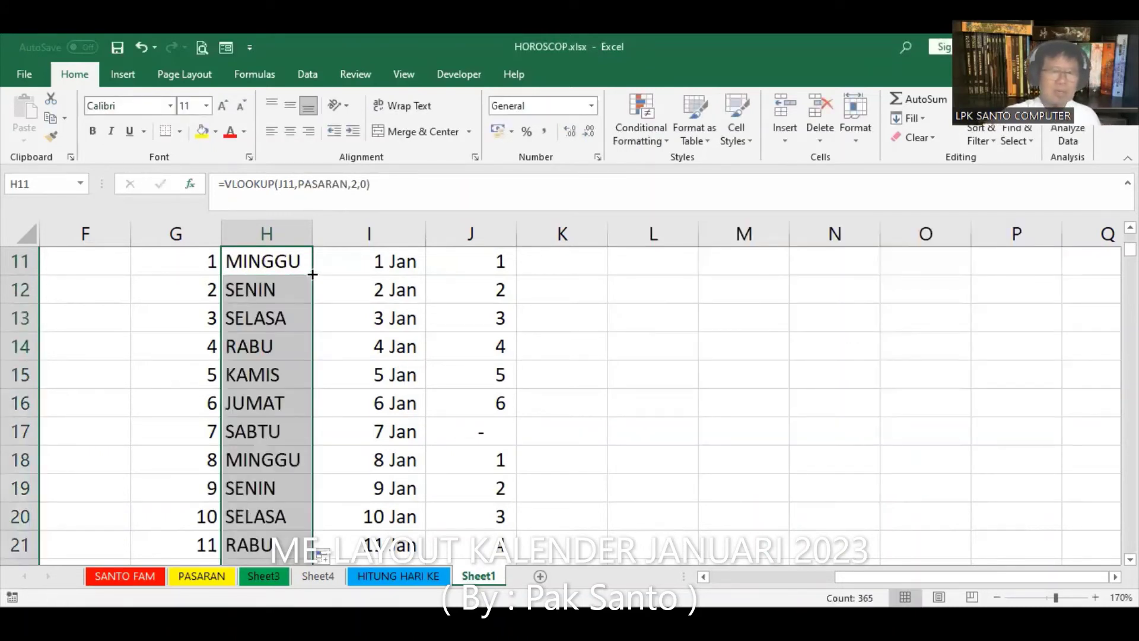
pyautogui.scroll(-2, 372, 363)
pyautogui.scroll(-2, 371, 363)
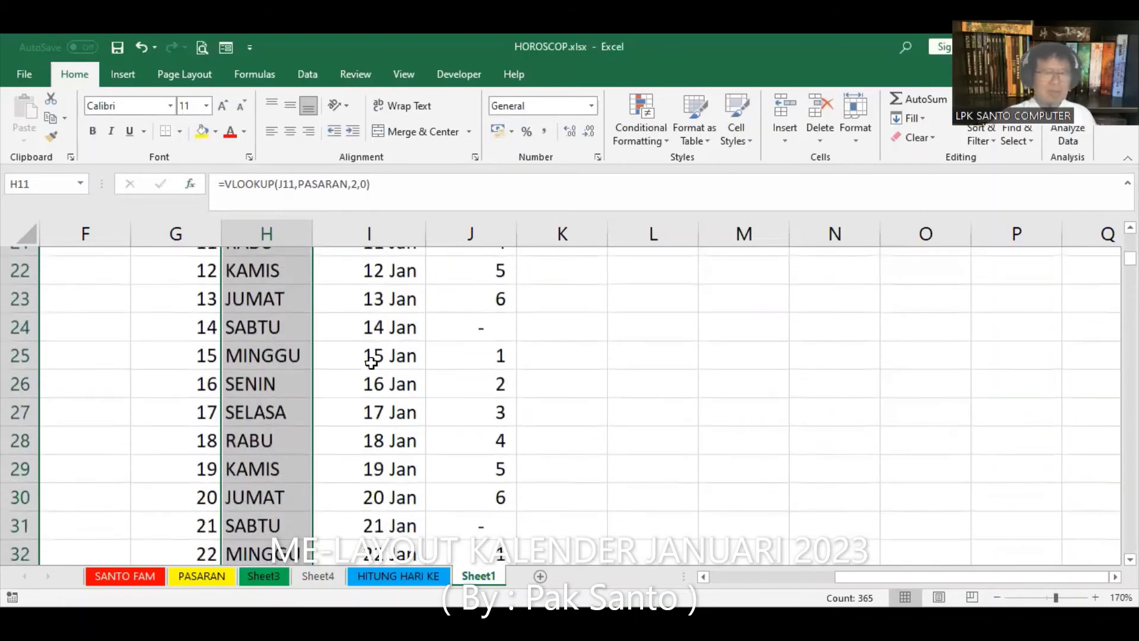
pyautogui.scroll(-2, 371, 363)
pyautogui.scroll(7, 371, 363)
pyautogui.scroll(-6, 372, 363)
pyautogui.scroll(-6, 371, 363)
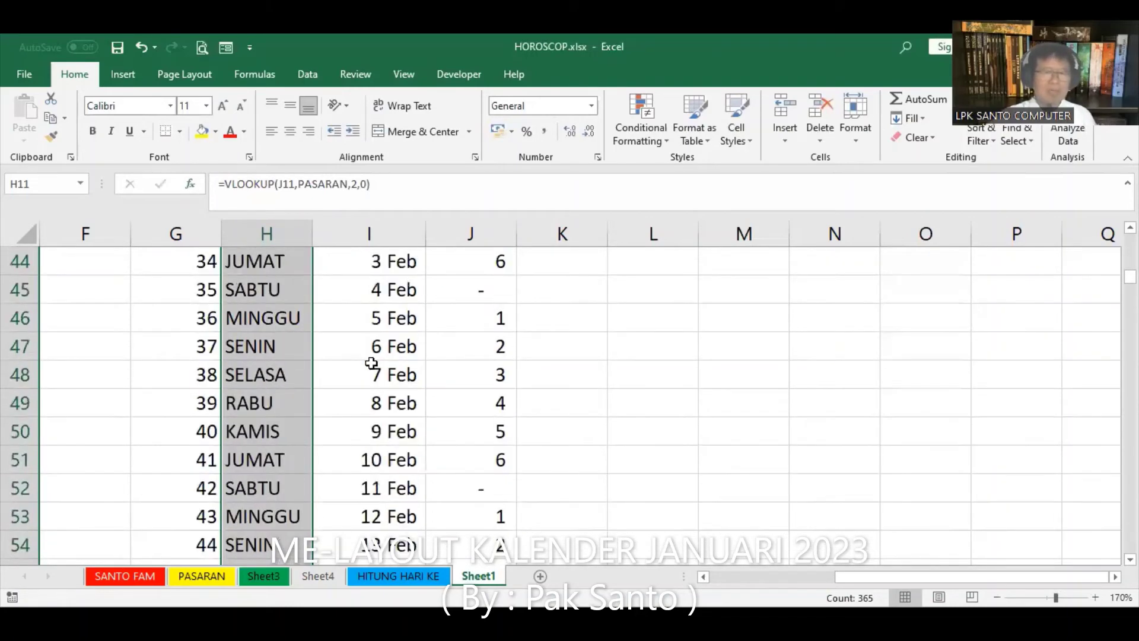
pyautogui.scroll(-6, 371, 363)
pyautogui.scroll(6, 371, 363)
pyautogui.scroll(6, 371, 363)
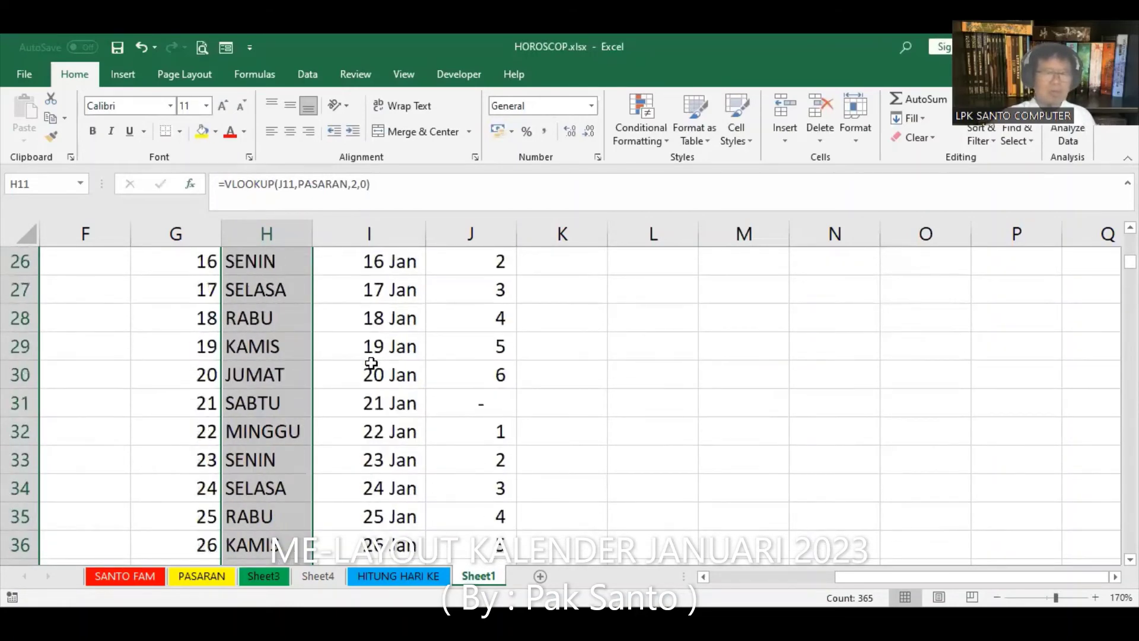
pyautogui.scroll(5, 371, 363)
pyautogui.scroll(1, 371, 363)
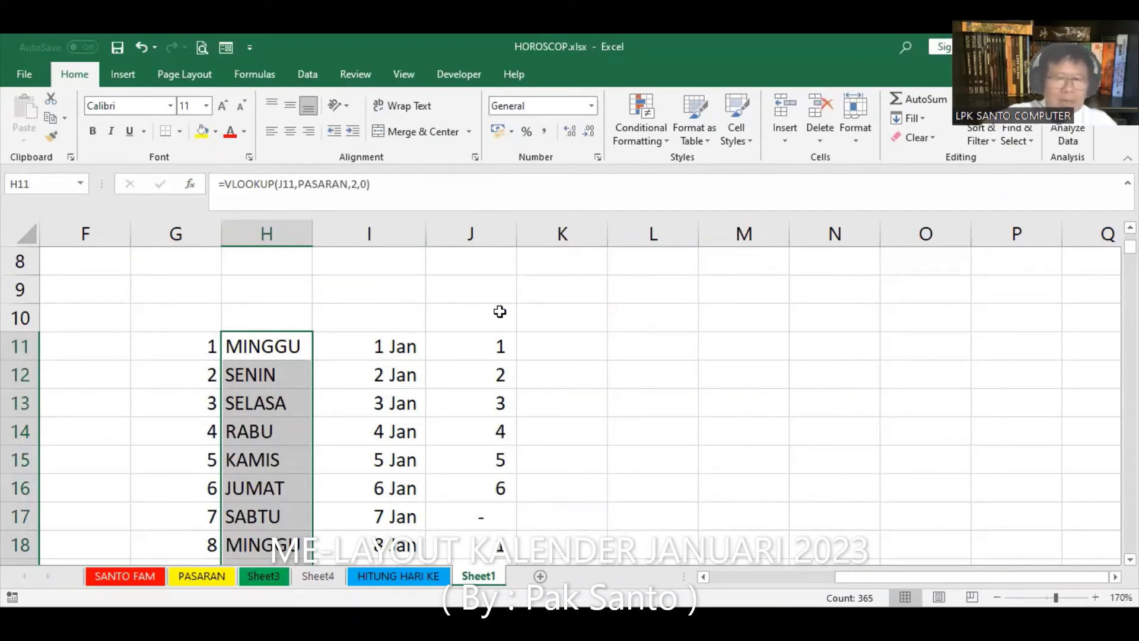
# - Insert three sets of blank columns at J:P, right of the dates in column I
pyautogui.click(473, 231)
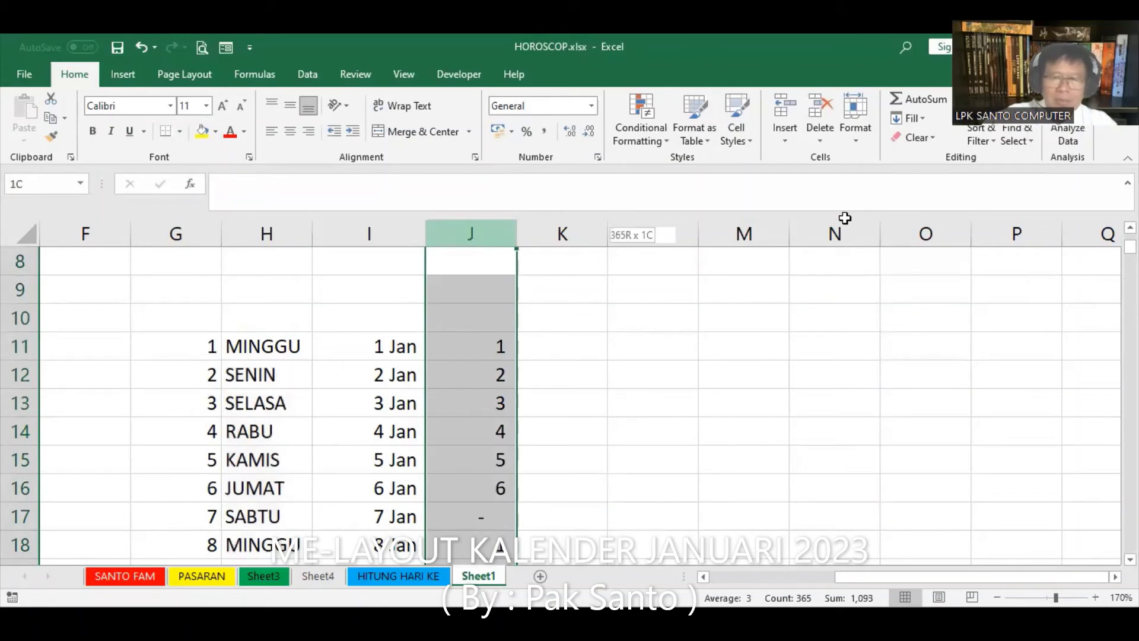
pyautogui.moveTo(844, 218); pyautogui.dragTo(992, 226)
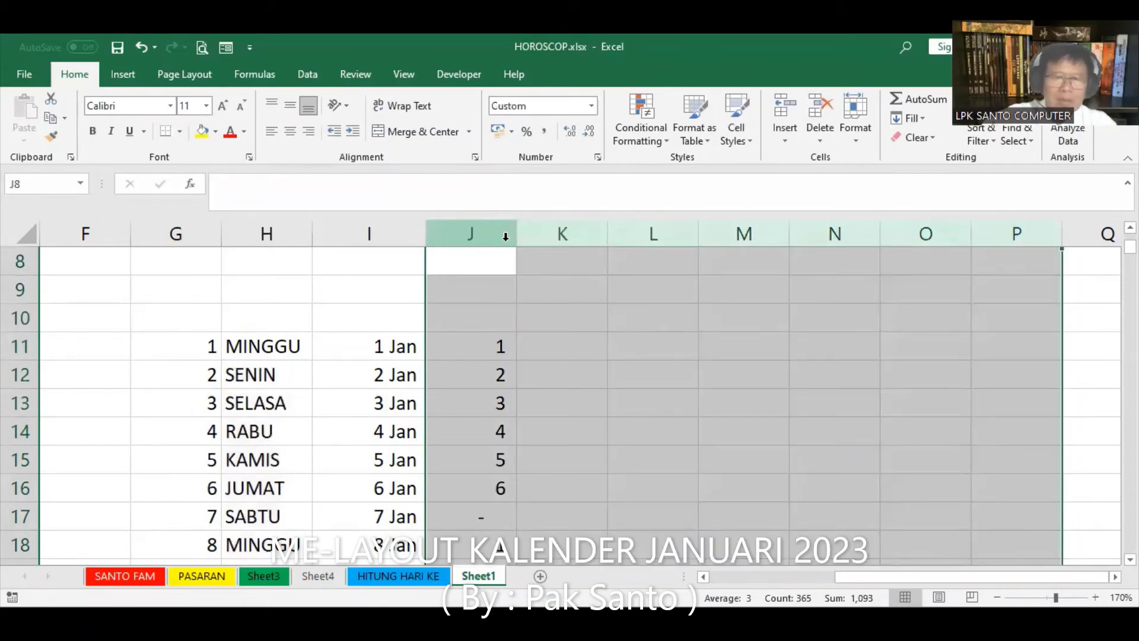
pyautogui.rightClick(525, 311)
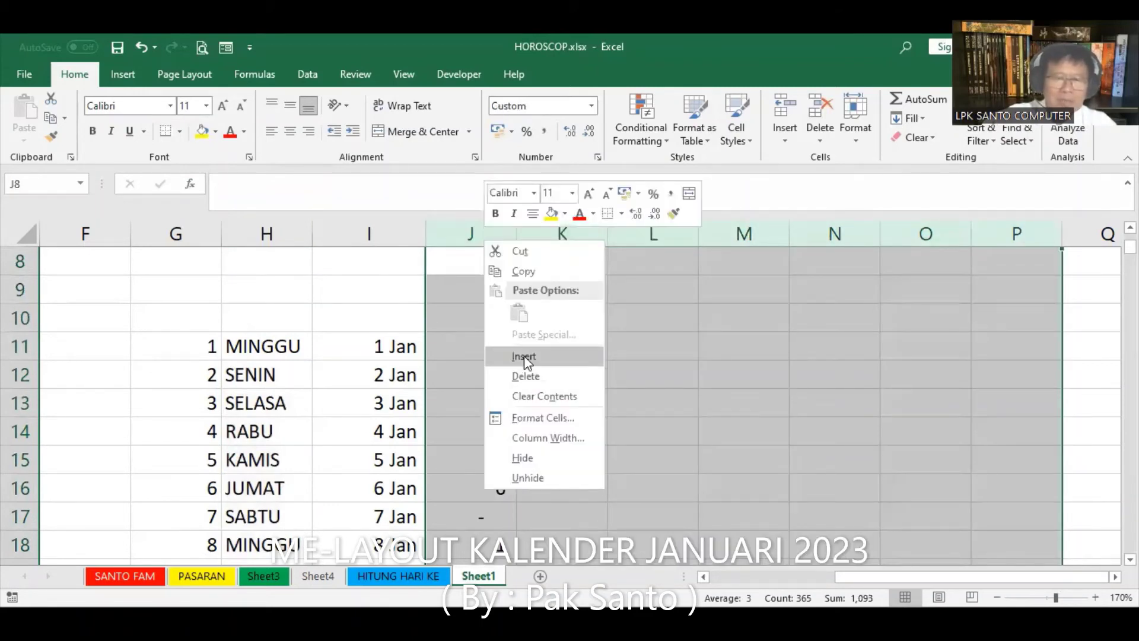
pyautogui.click(525, 355)
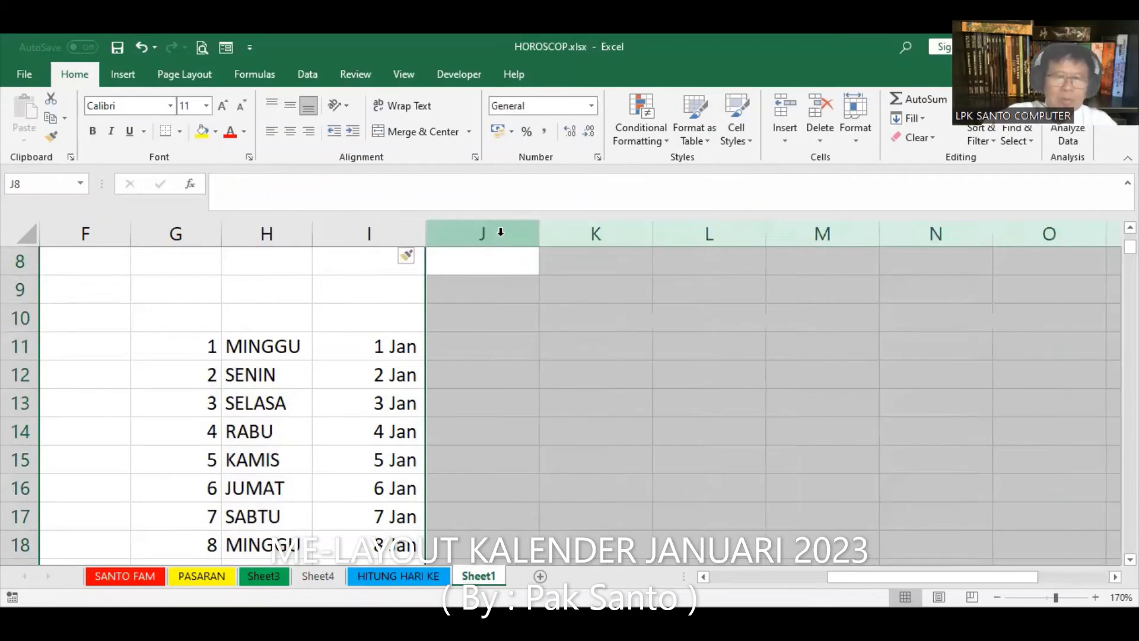
pyautogui.rightClick(549, 316)
pyautogui.click(543, 355)
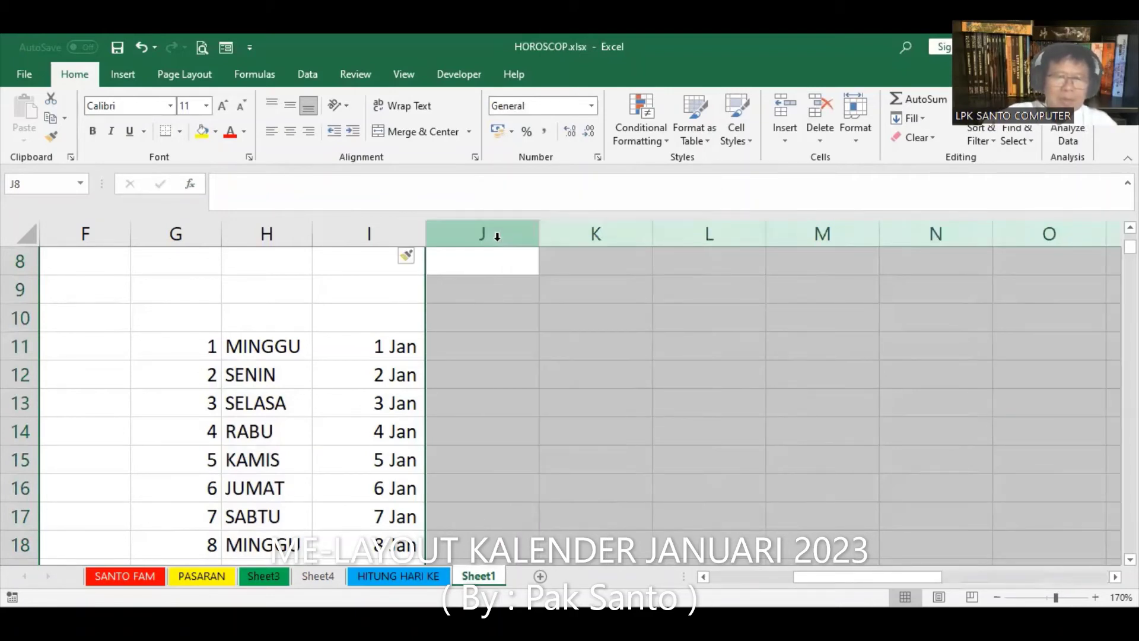
pyautogui.rightClick(550, 309)
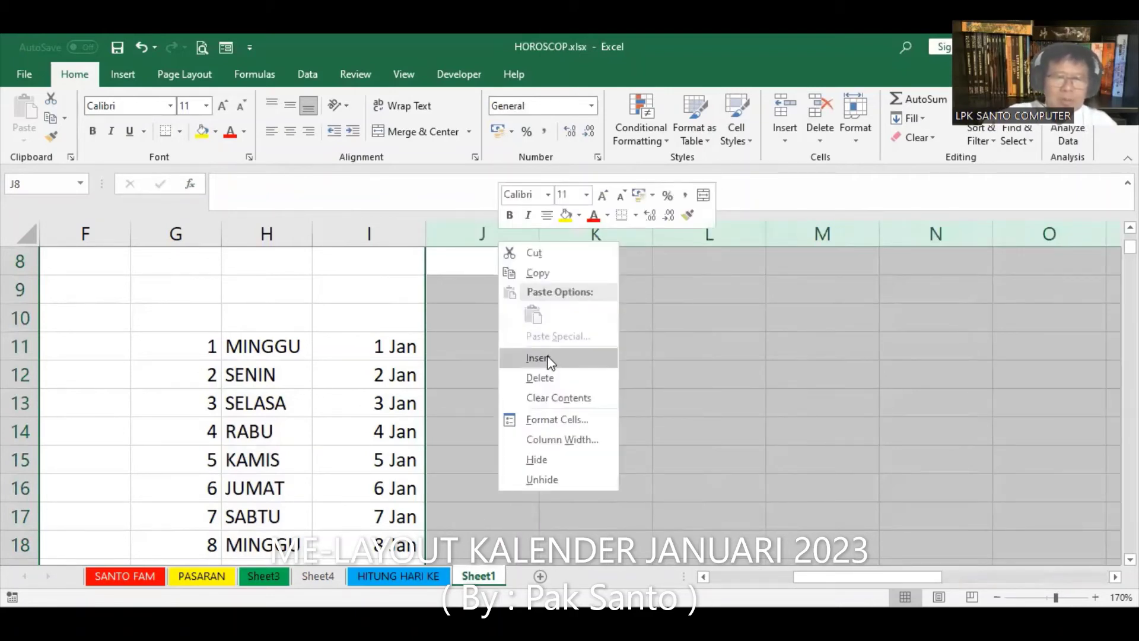
pyautogui.click(547, 358)
pyautogui.click(481, 350)
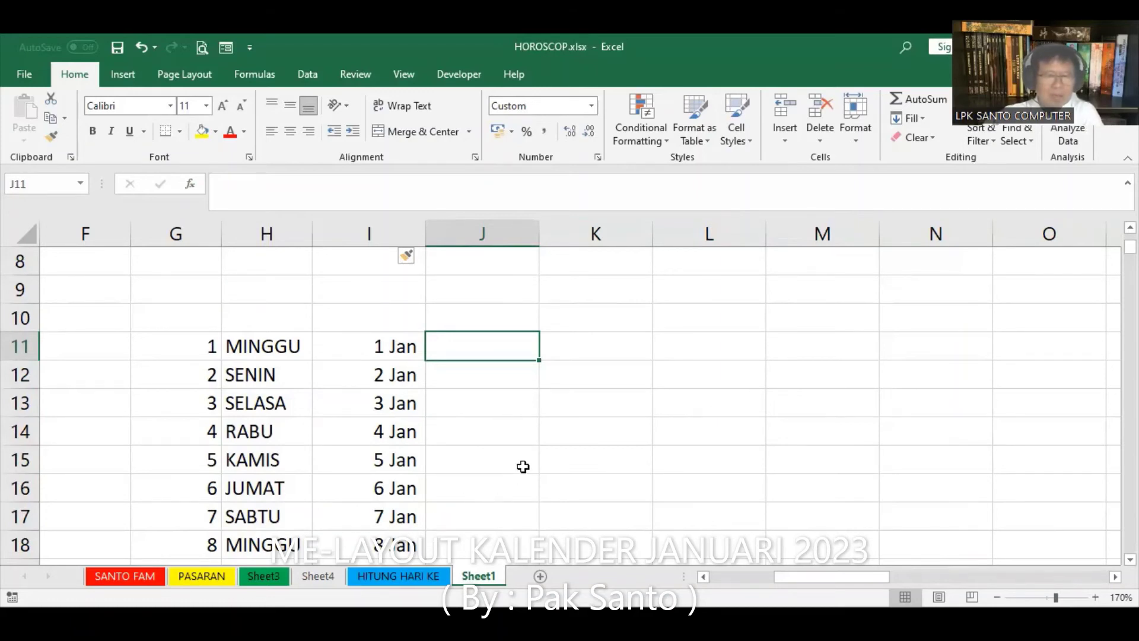
# - Move the 8–14 Jan dates from I18:I24 into J11:J17
pyautogui.scroll(-1, 528, 456)
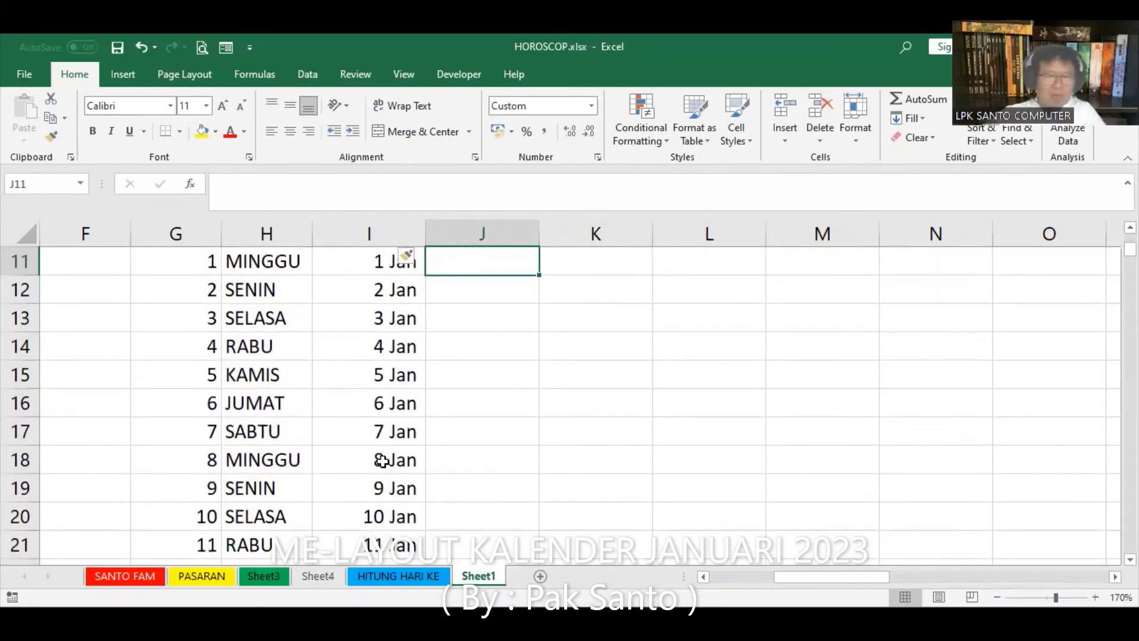
pyautogui.click(387, 466)
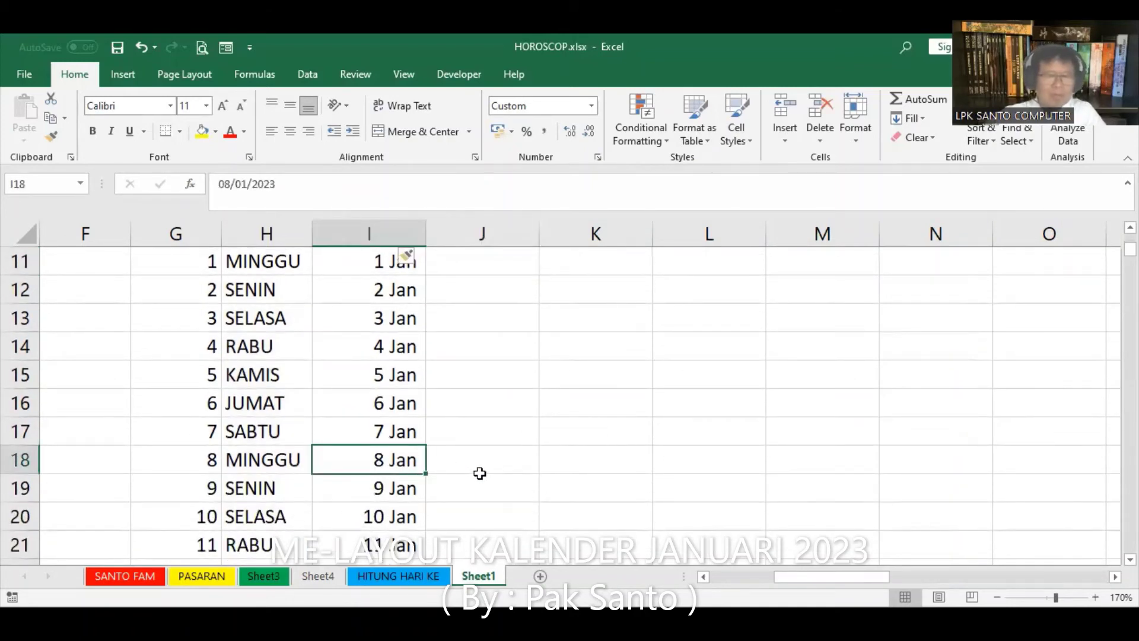
pyautogui.scroll(-2, 479, 472)
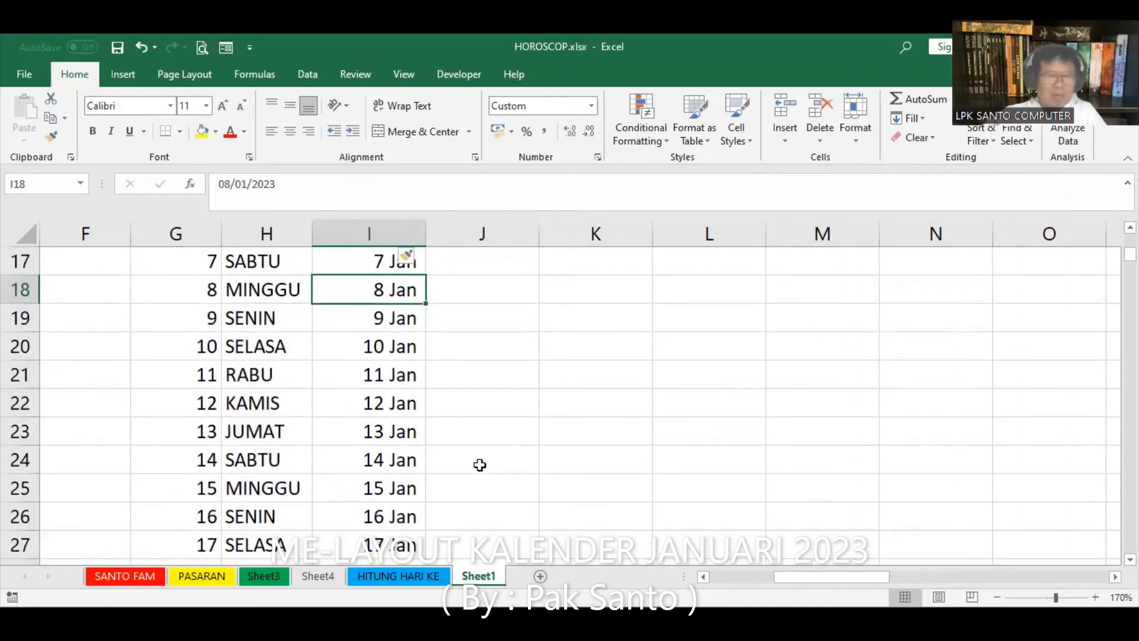
pyautogui.scroll(1, 480, 421)
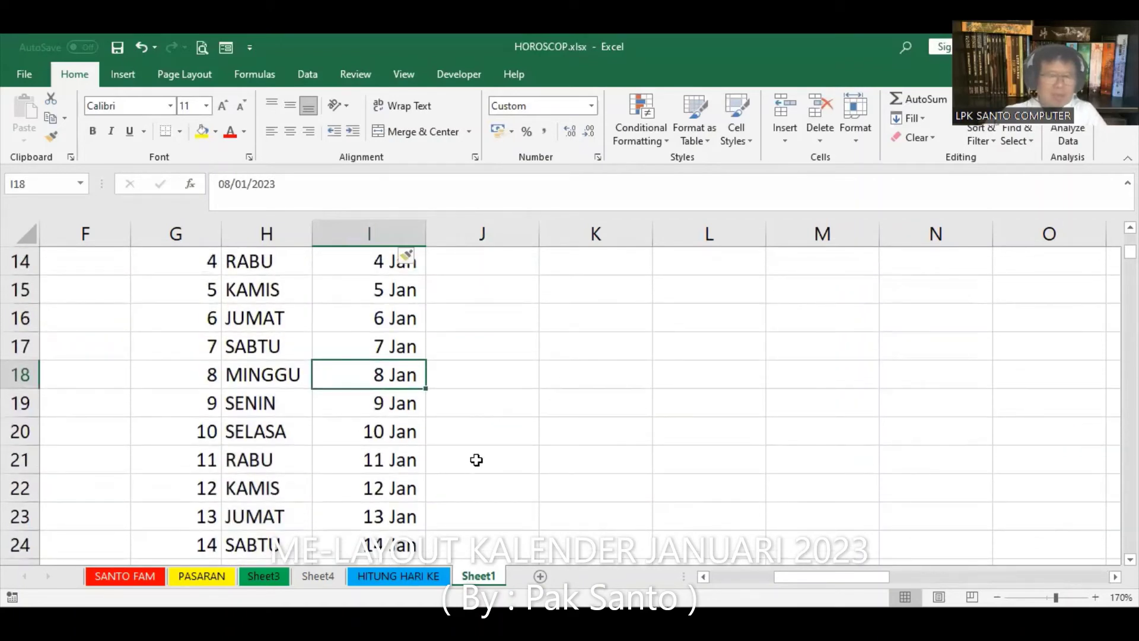
pyautogui.keyDown('shift'); pyautogui.click(386, 543); pyautogui.keyUp('shift')
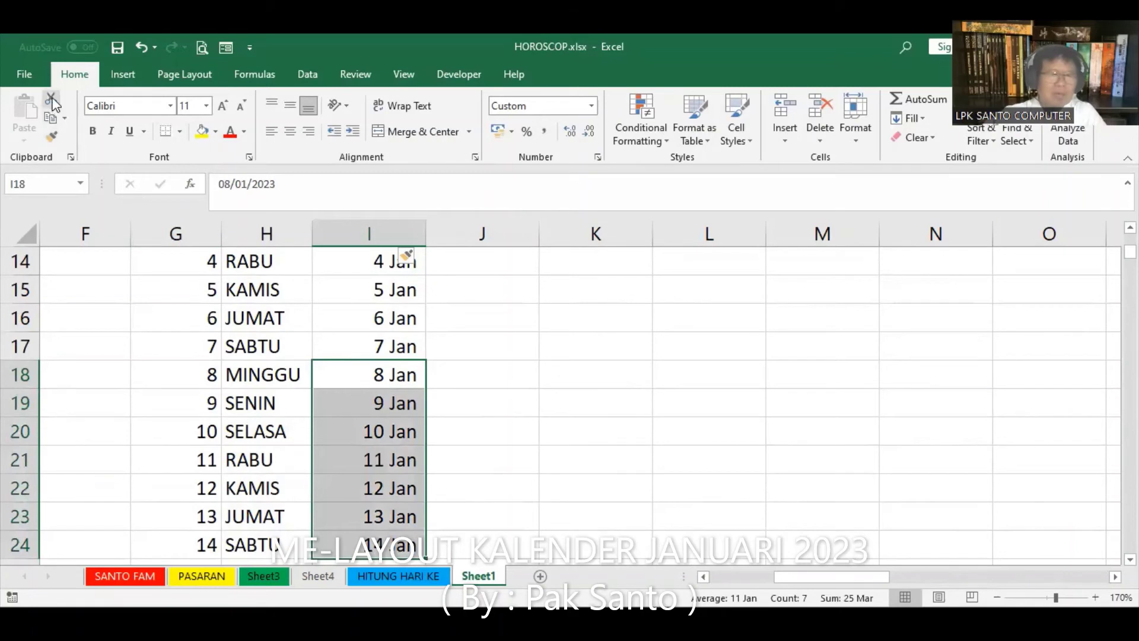
pyautogui.click(51, 117)
pyautogui.scroll(2, 451, 330)
pyautogui.click(452, 329)
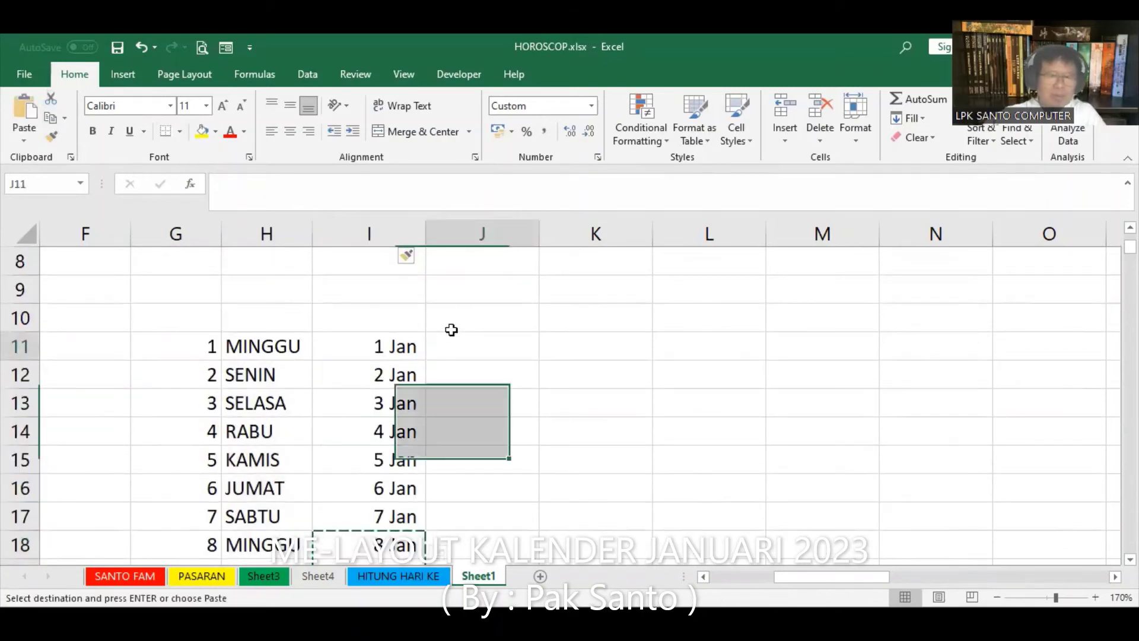
pyautogui.press('Return')
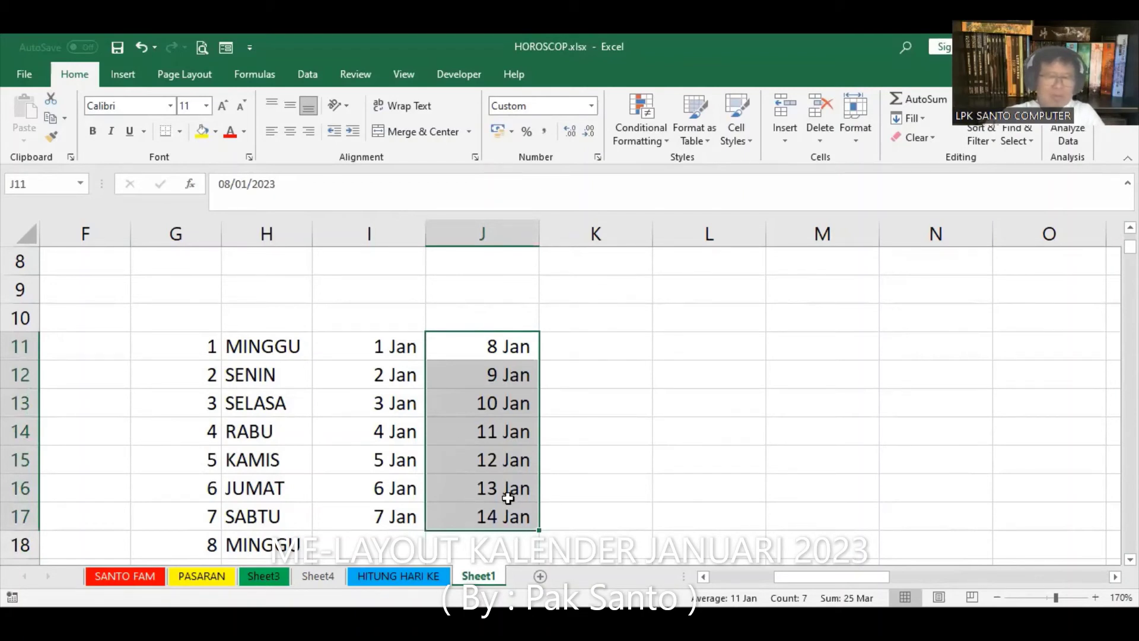
# - Move the 15–21 Jan dates into column K starting at K11
pyautogui.scroll(-1, 508, 499)
pyautogui.scroll(-2, 463, 498)
pyautogui.click(403, 489)
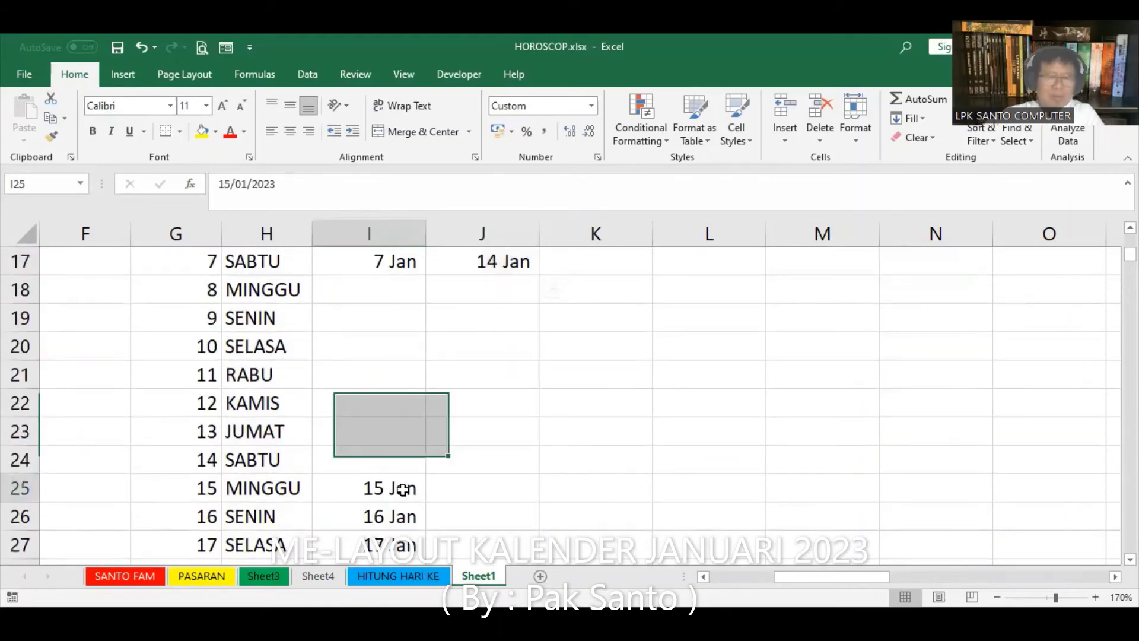
pyautogui.scroll(-2, 484, 496)
pyautogui.keyDown('shift'); pyautogui.click(377, 491); pyautogui.keyUp('shift')
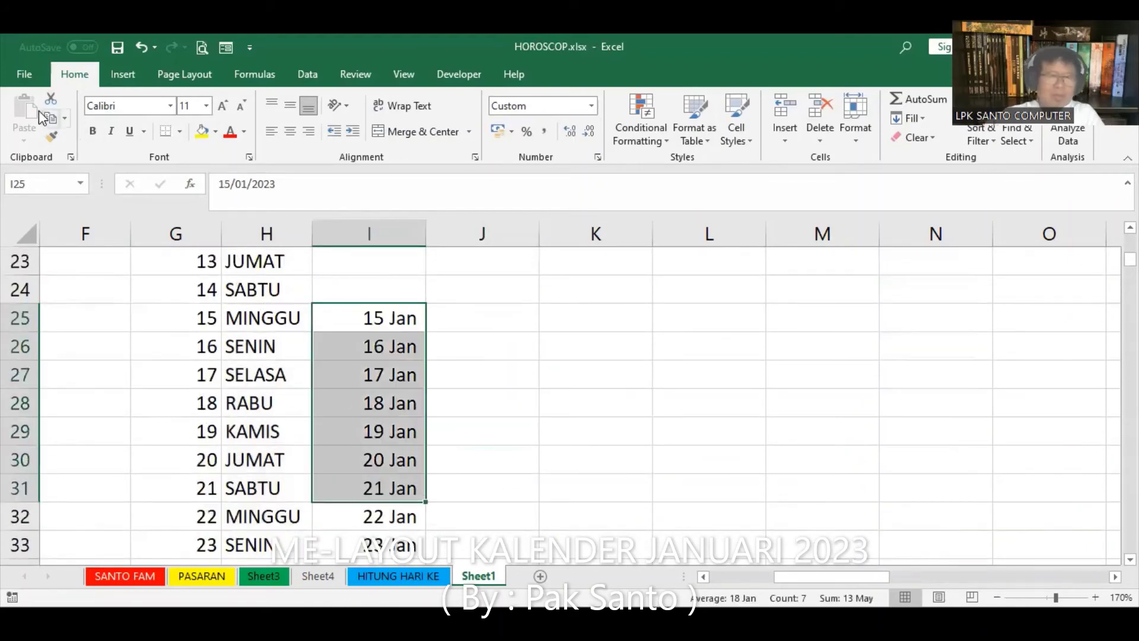
pyautogui.click(59, 99)
pyautogui.scroll(3, 550, 326)
pyautogui.scroll(1, 551, 327)
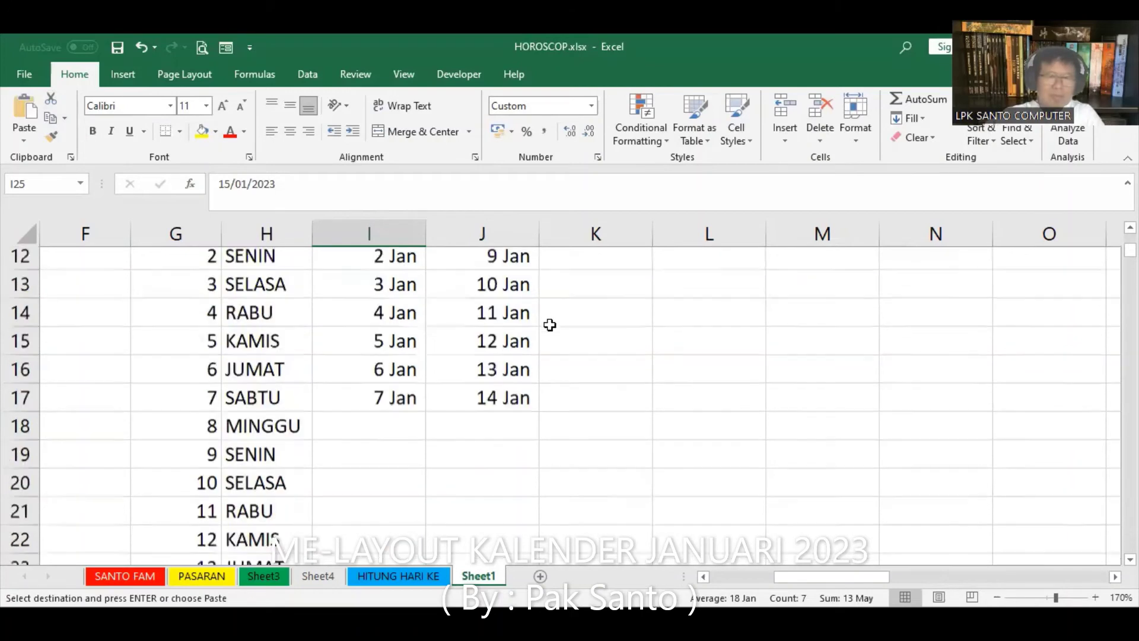
pyautogui.scroll(1, 563, 335)
pyautogui.click(563, 335)
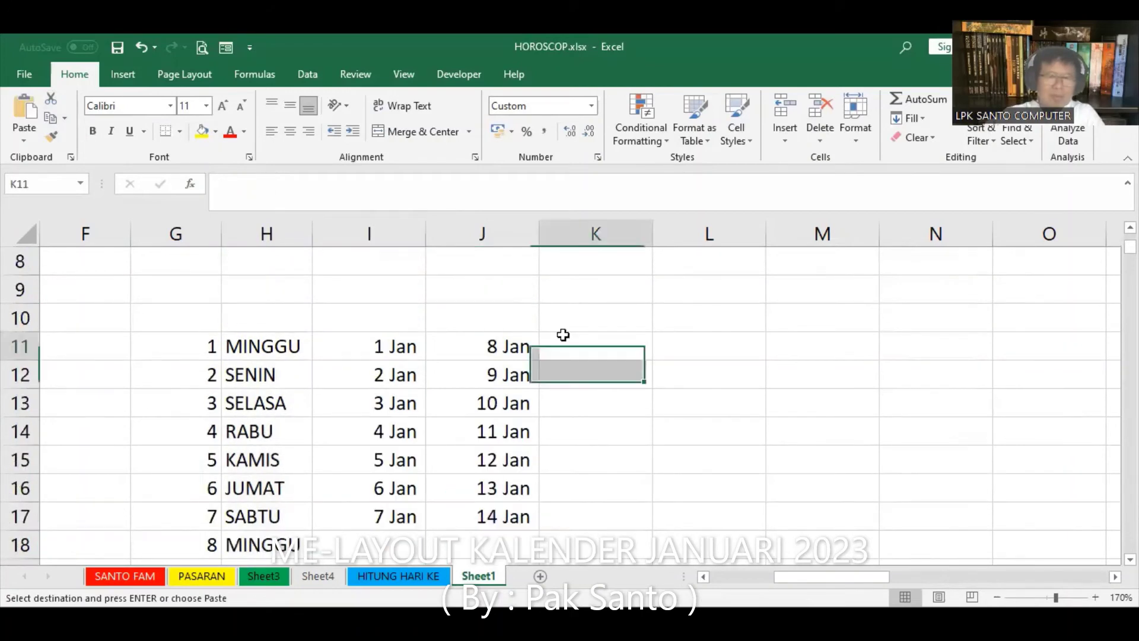
pyautogui.click(24, 113)
# - Move the 22–28 Jan dates from I32 onward into L11:L17
pyautogui.click(659, 333)
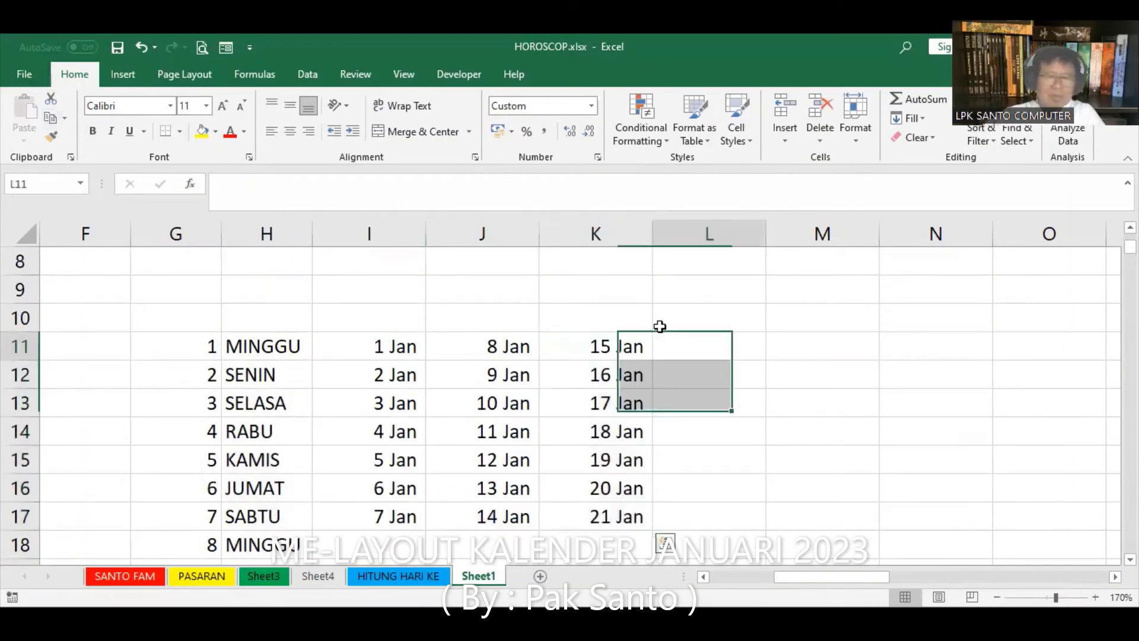
pyautogui.scroll(-4, 550, 441)
pyautogui.scroll(-3, 545, 443)
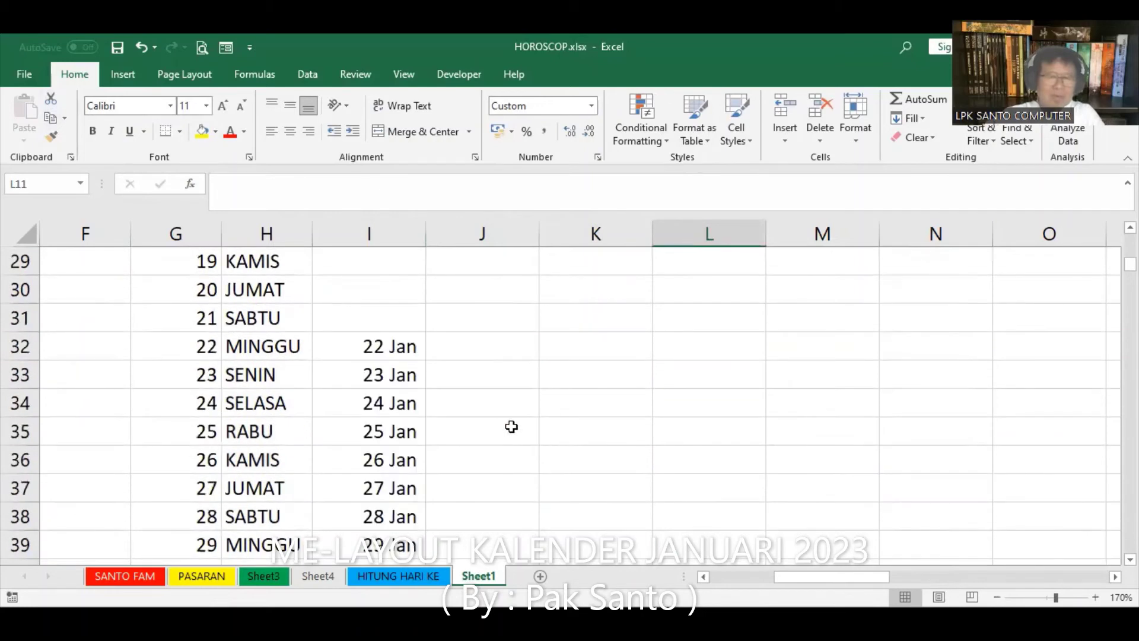
pyautogui.click(381, 343)
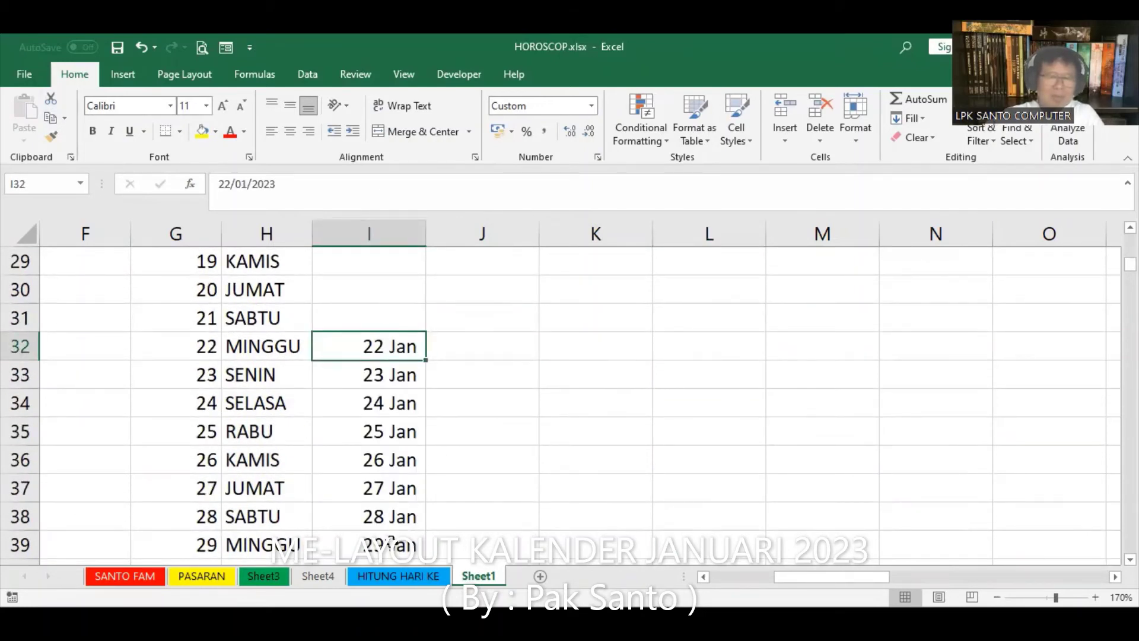
pyautogui.keyDown('shift'); pyautogui.click(396, 519); pyautogui.keyUp('shift')
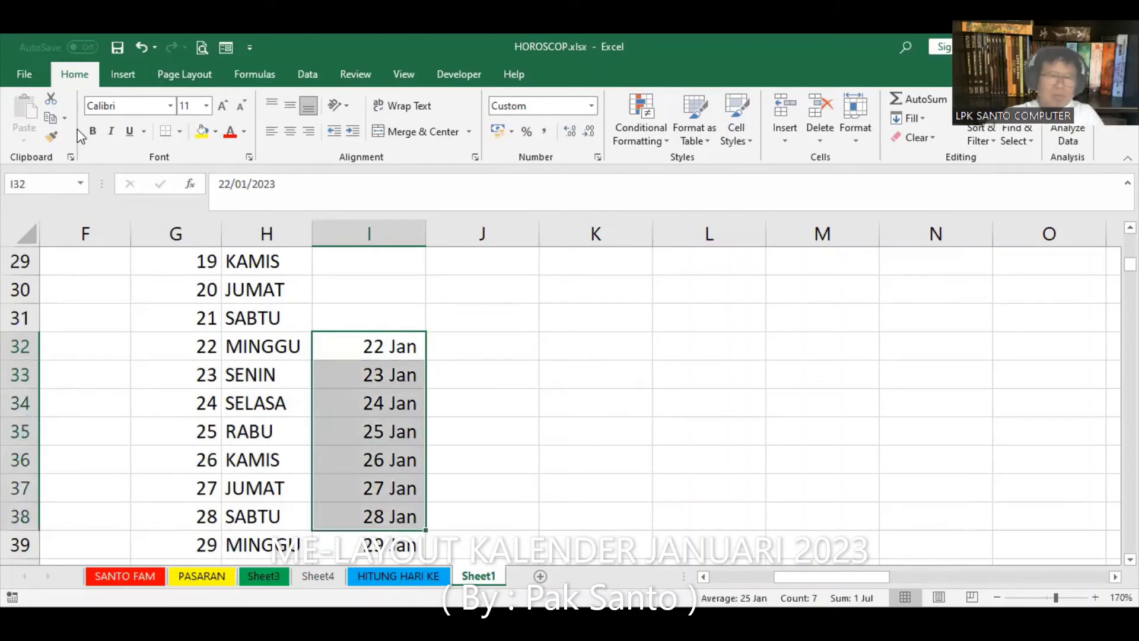
pyautogui.hotkey('ctrl', 'x')
pyautogui.scroll(4, 598, 297)
pyautogui.scroll(3, 597, 297)
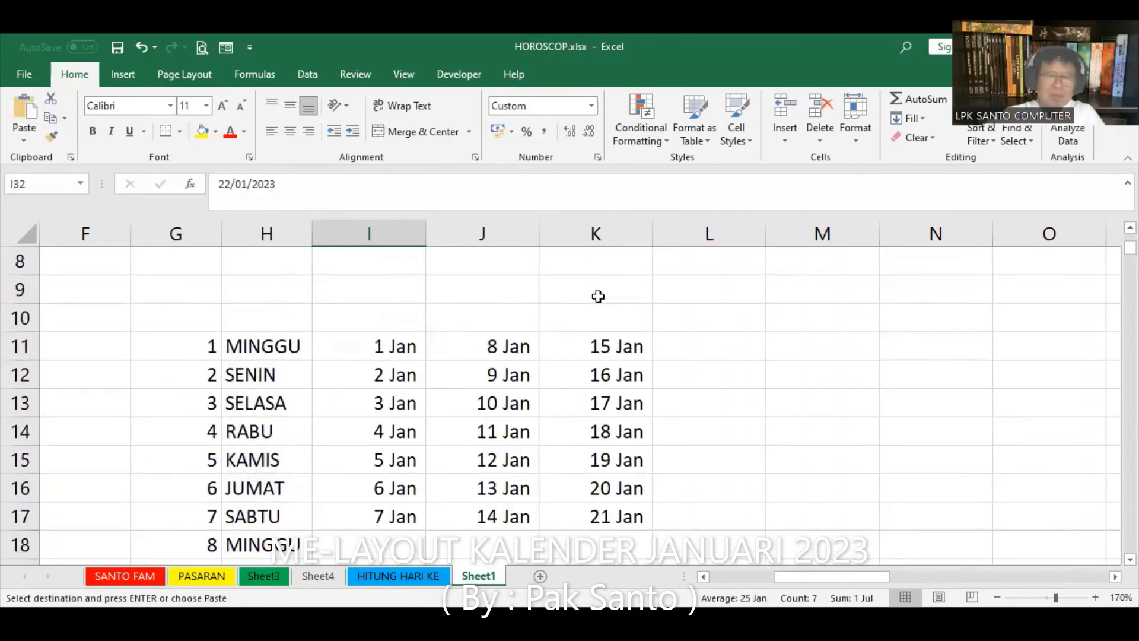
pyautogui.click(684, 335)
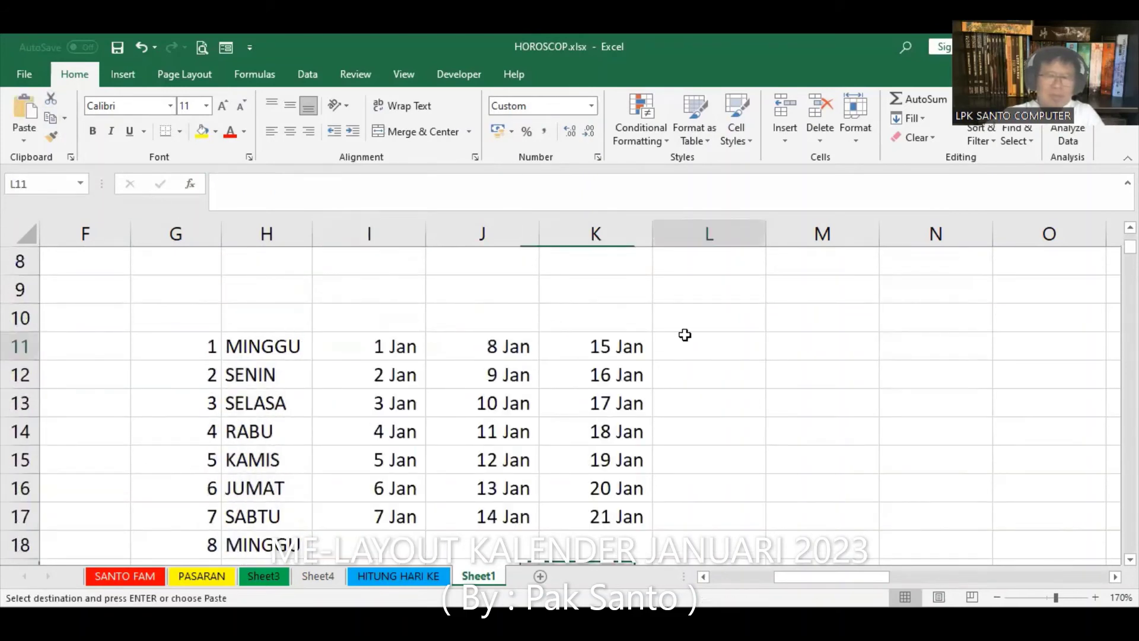
pyautogui.click(24, 109)
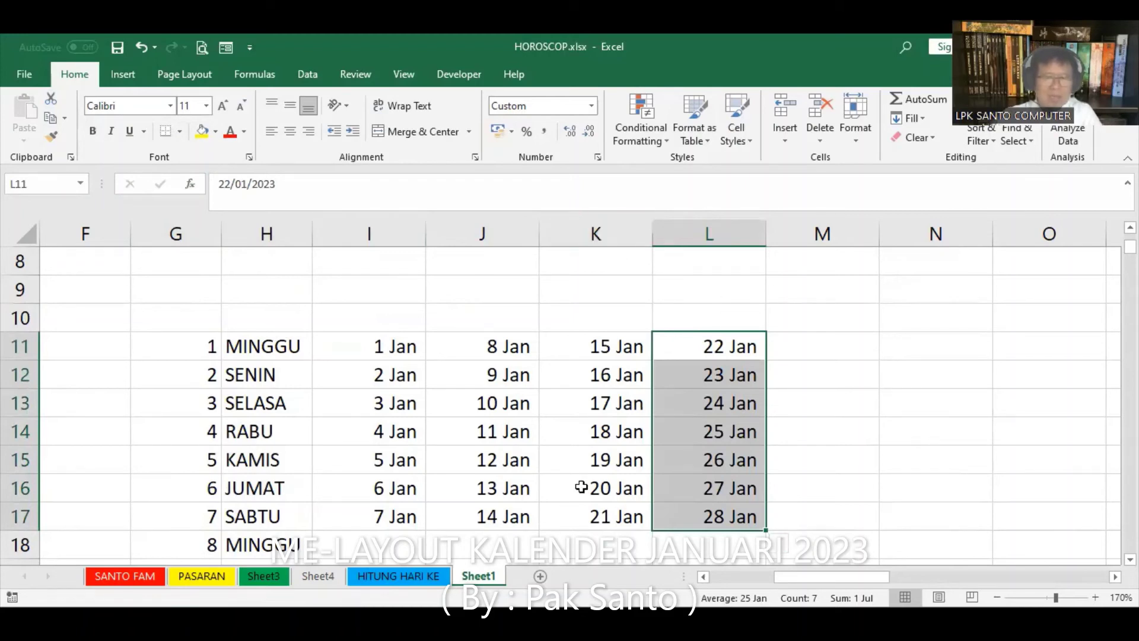
# - Copy the 29–31 Jan dates into M11:M13 as the fifth week
pyautogui.scroll(-7, 504, 463)
pyautogui.scroll(-1, 439, 463)
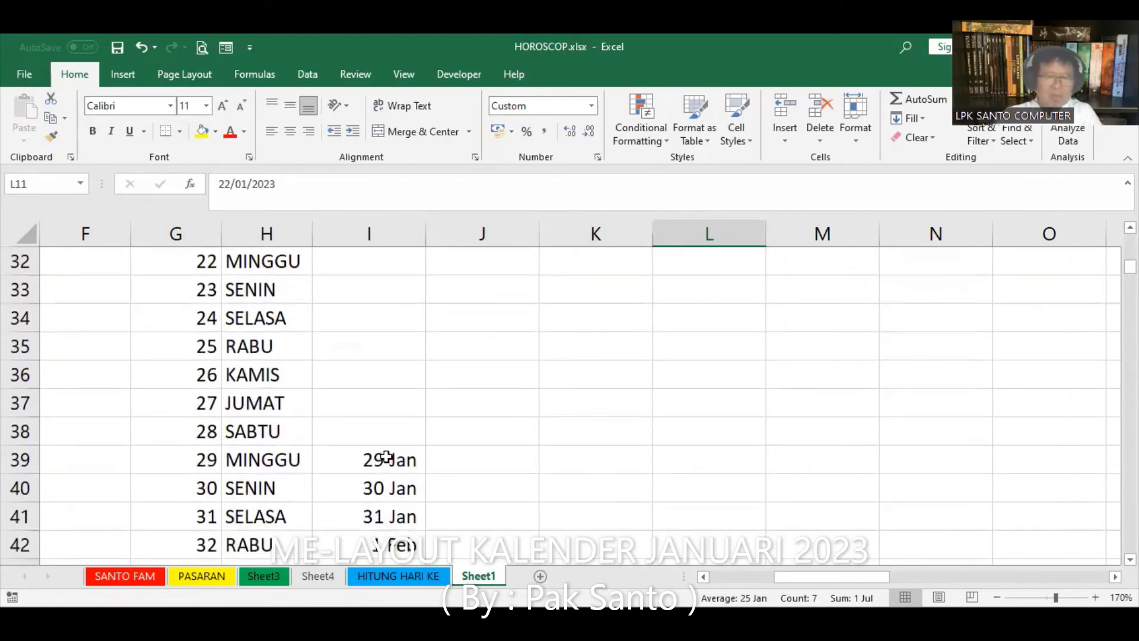
pyautogui.click(386, 456)
pyautogui.keyDown('shift'); pyautogui.click(395, 513); pyautogui.keyUp('shift')
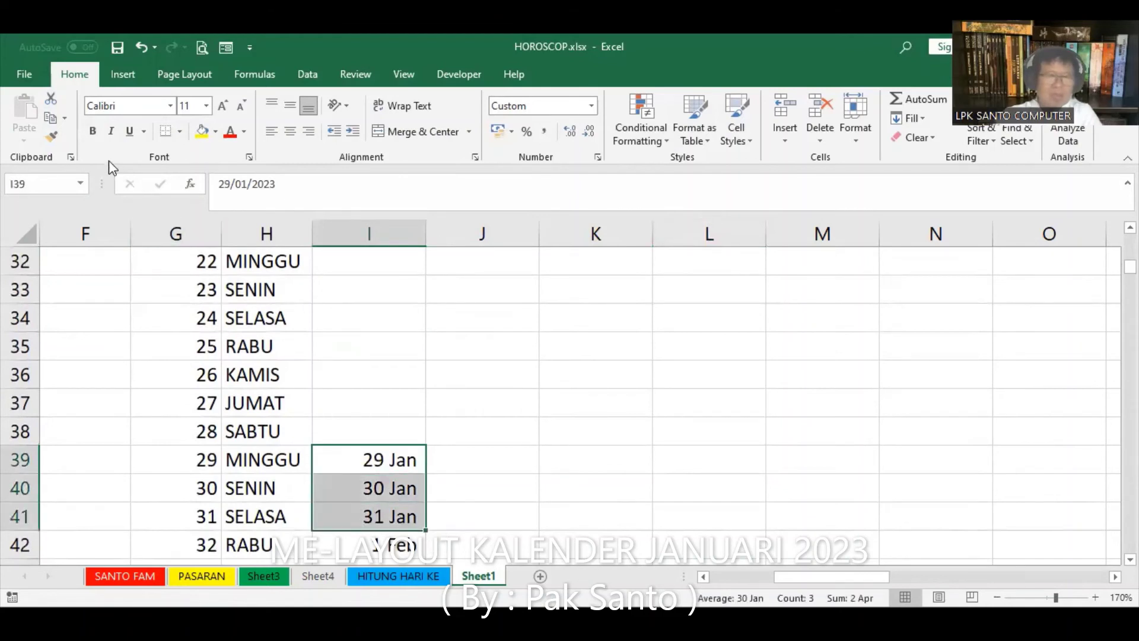
pyautogui.click(51, 100)
pyautogui.scroll(4, 559, 287)
pyautogui.scroll(4, 558, 287)
pyautogui.click(767, 331)
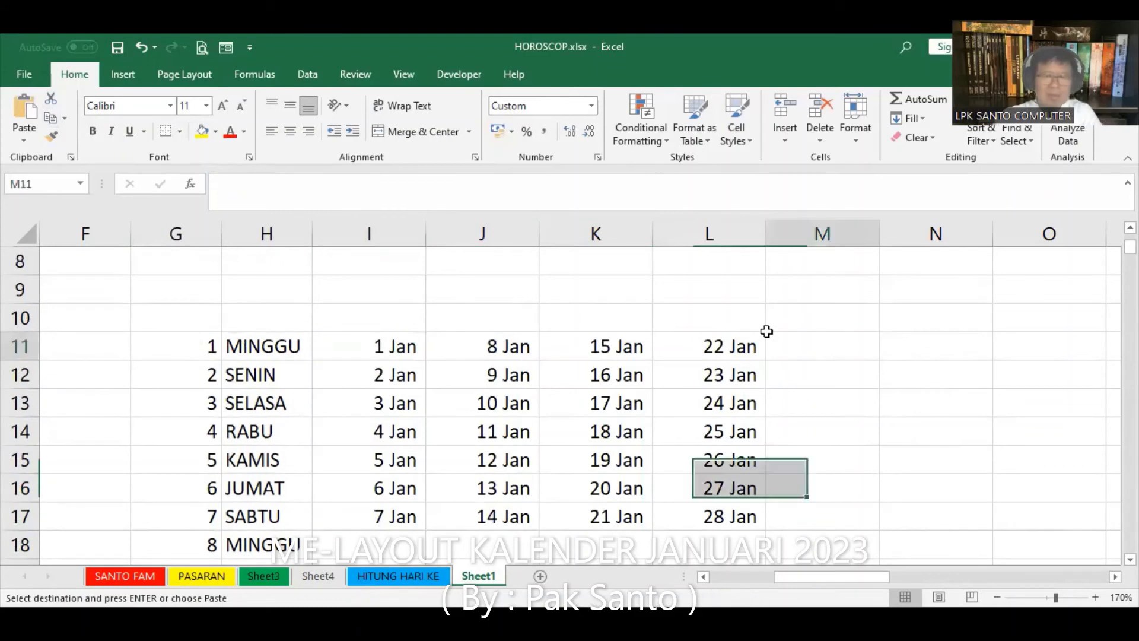
pyautogui.click(23, 107)
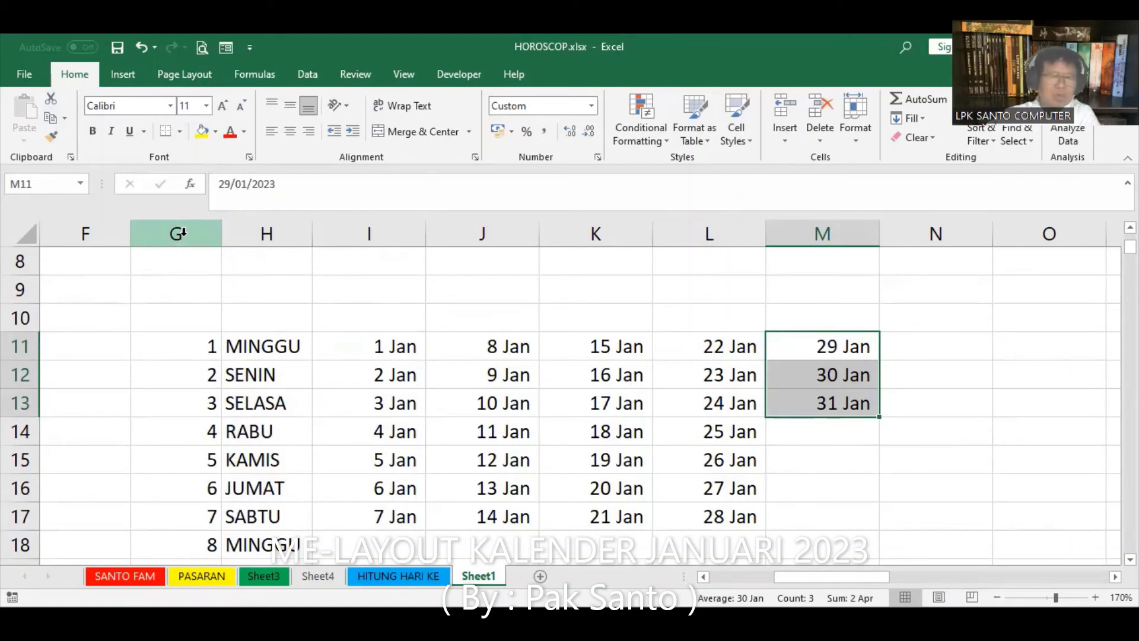
pyautogui.click(182, 233)
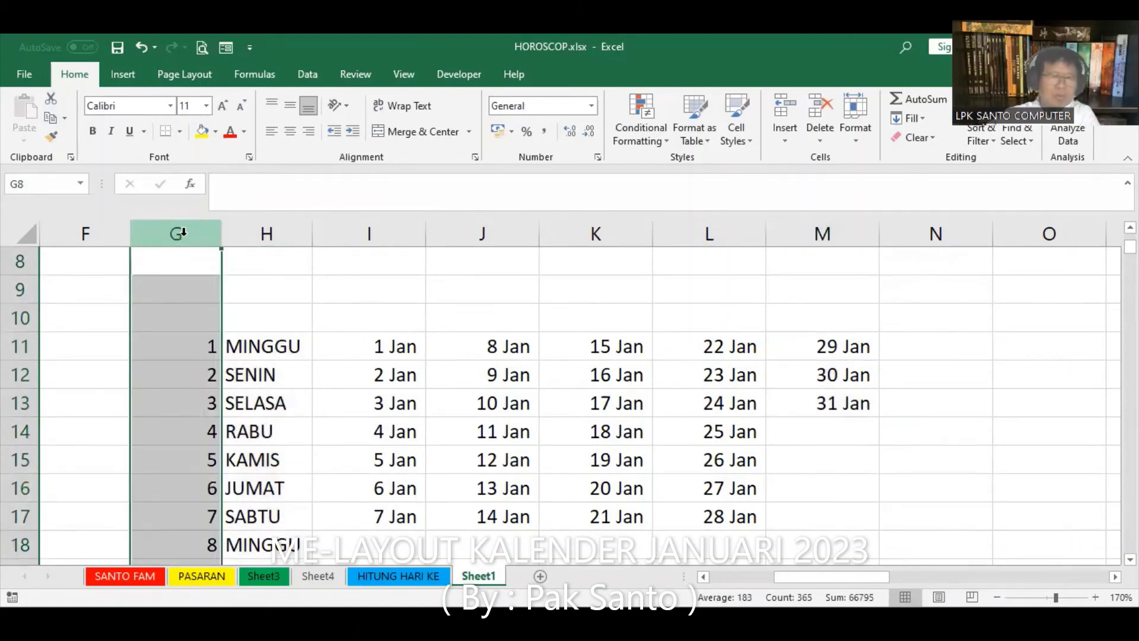
# - Clear the helper numbers in column G and insert a blank row at row 18
pyautogui.press('Delete')
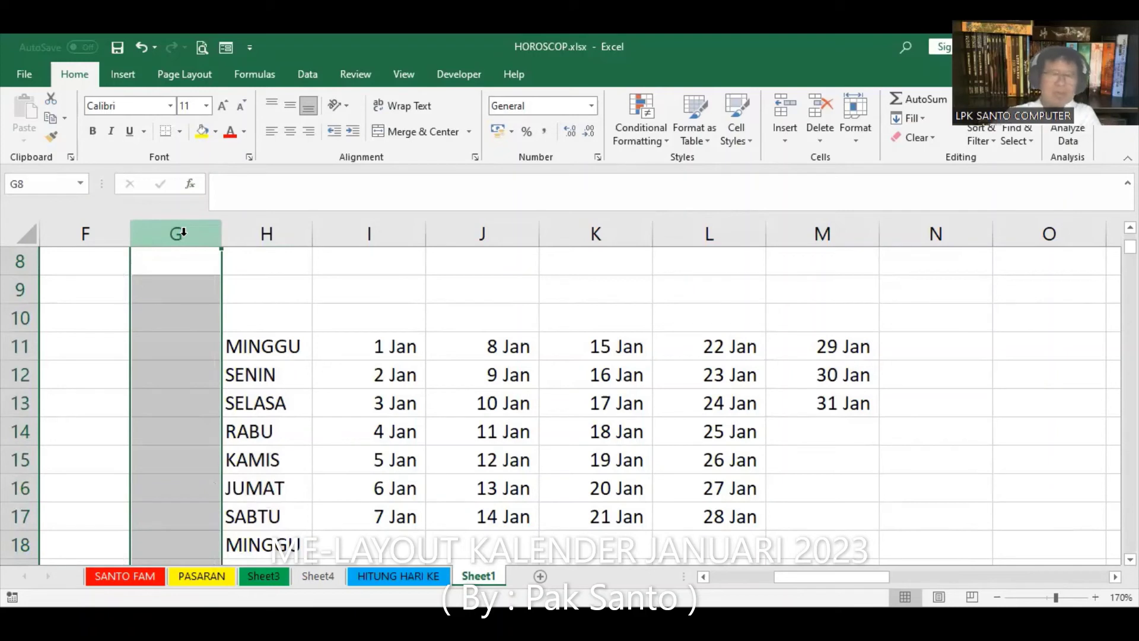
pyautogui.click(960, 496)
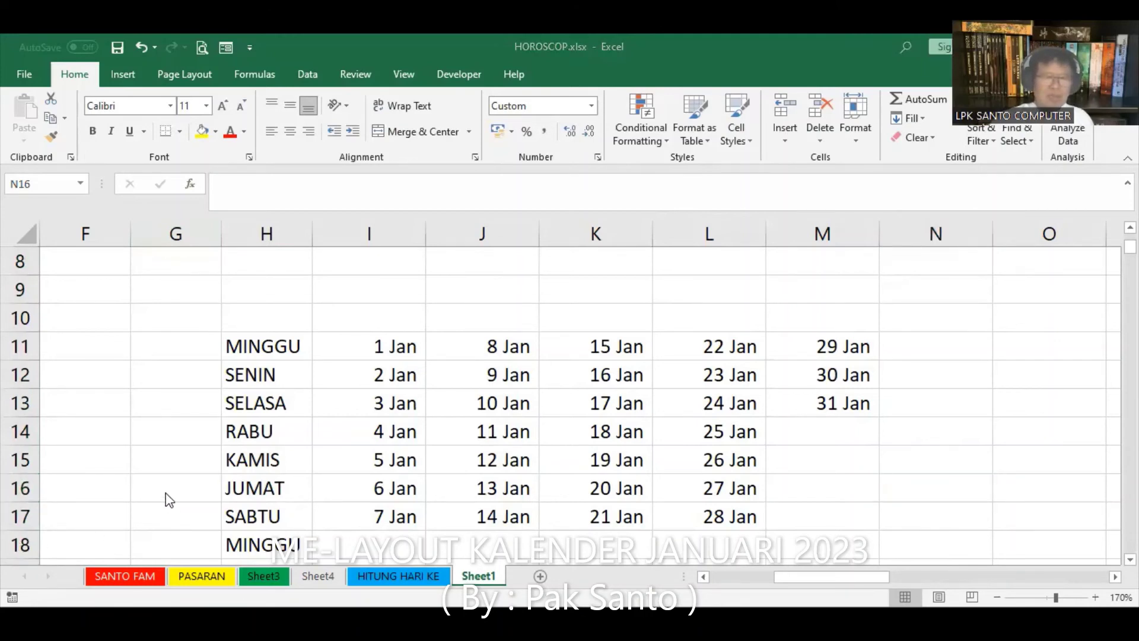
pyautogui.click(21, 544)
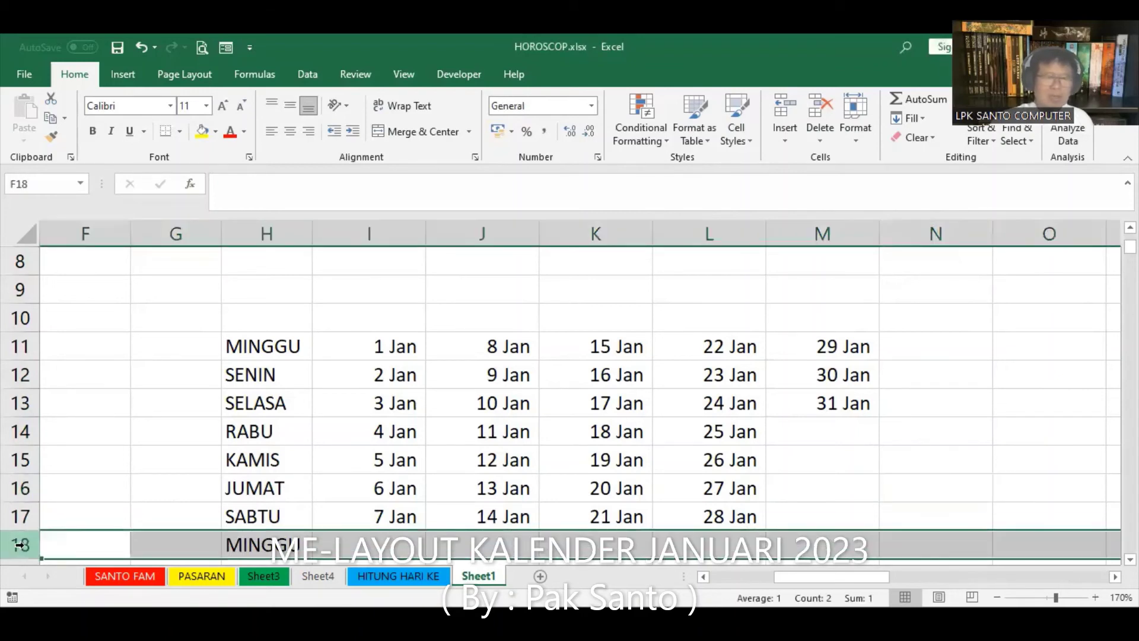
pyautogui.rightClick(19, 545)
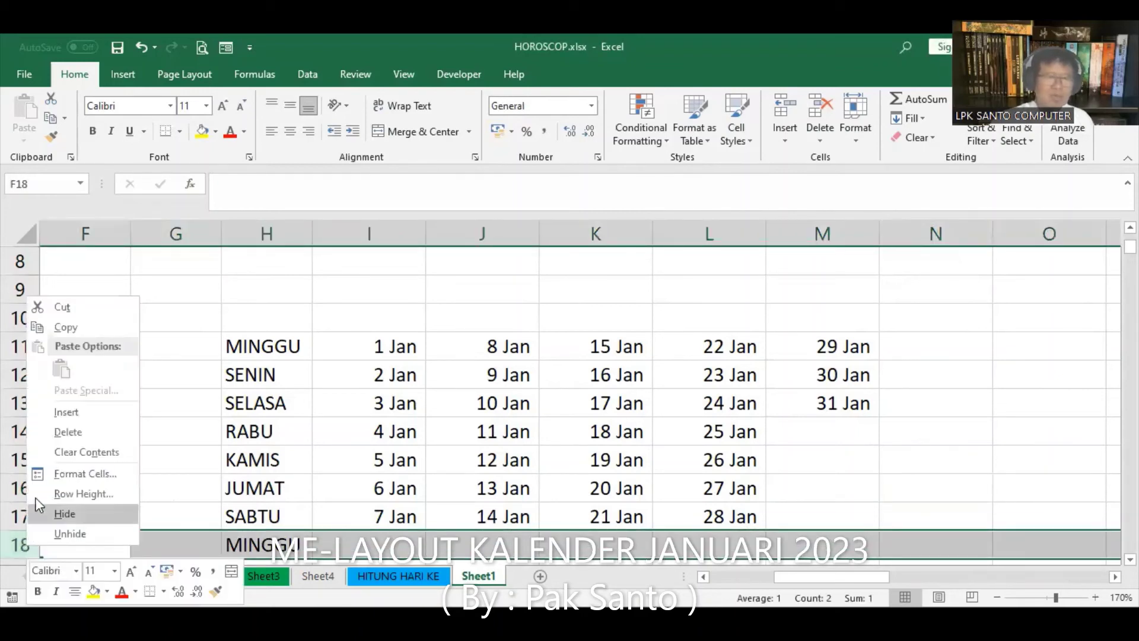
pyautogui.click(66, 413)
pyautogui.click(884, 463)
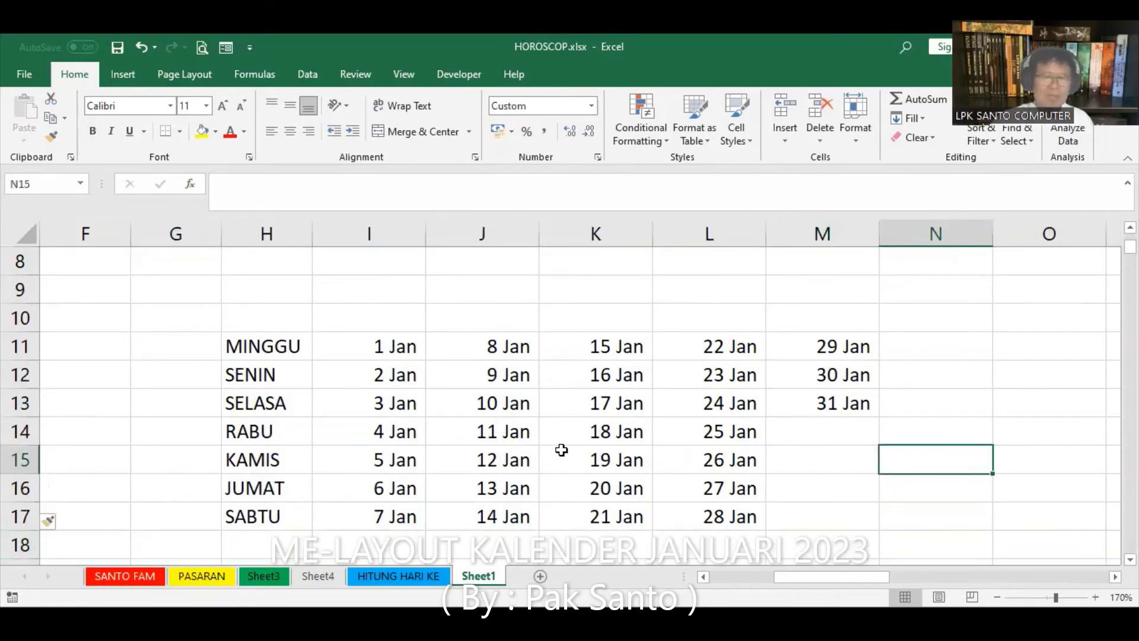
# - Apply All Borders to H11:M17, then select the date cells I11:M17
pyautogui.moveTo(243, 345); pyautogui.dragTo(813, 528)
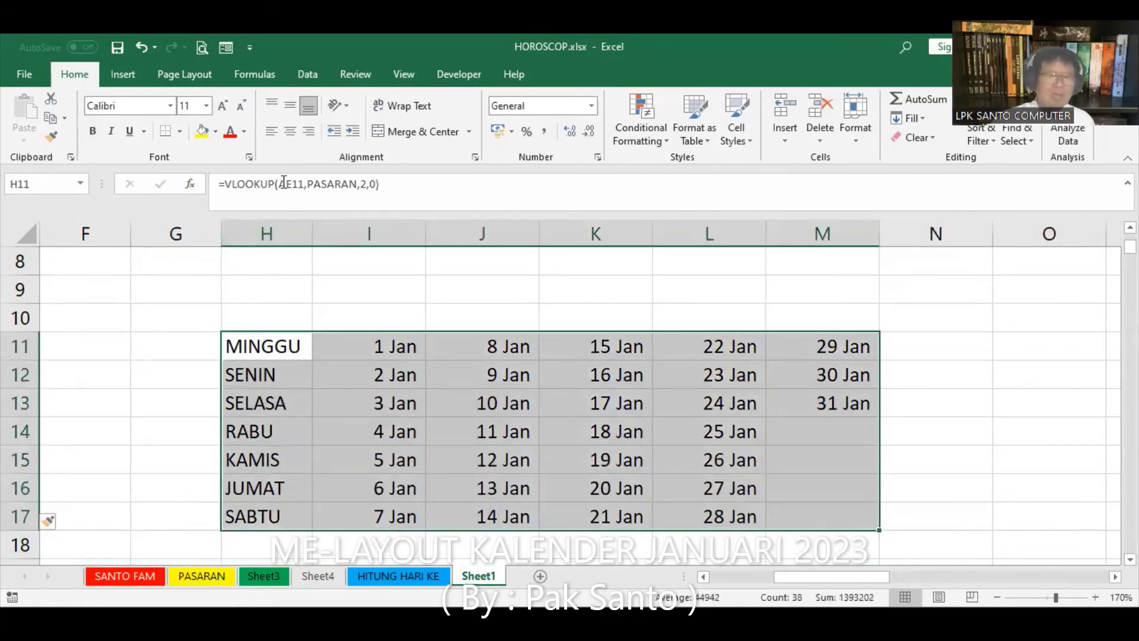
pyautogui.click(180, 131)
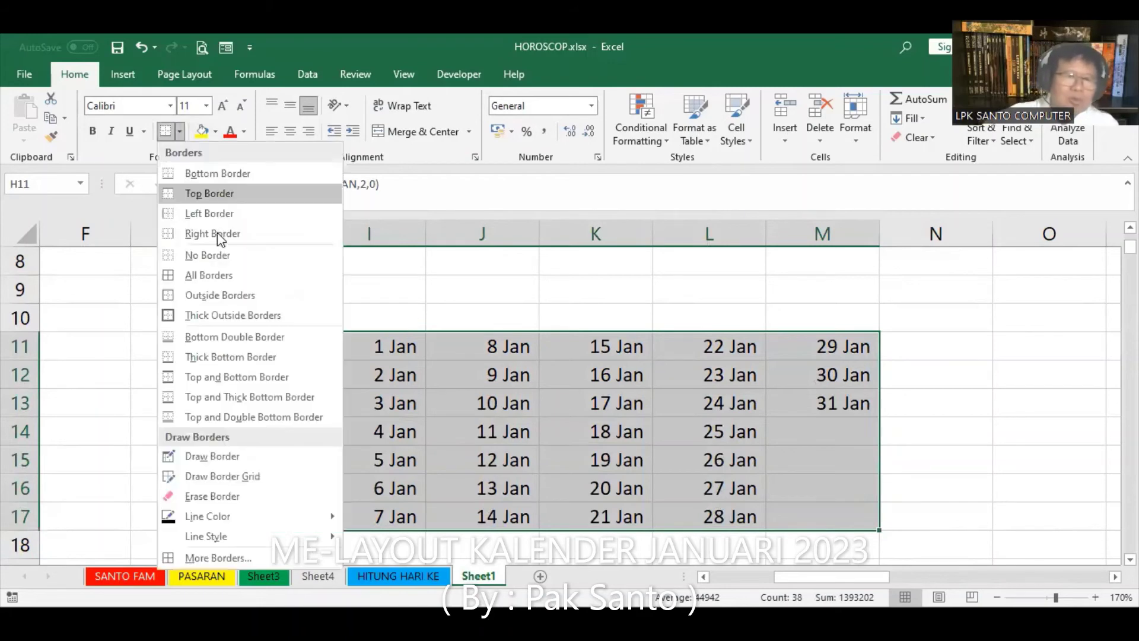
pyautogui.click(217, 275)
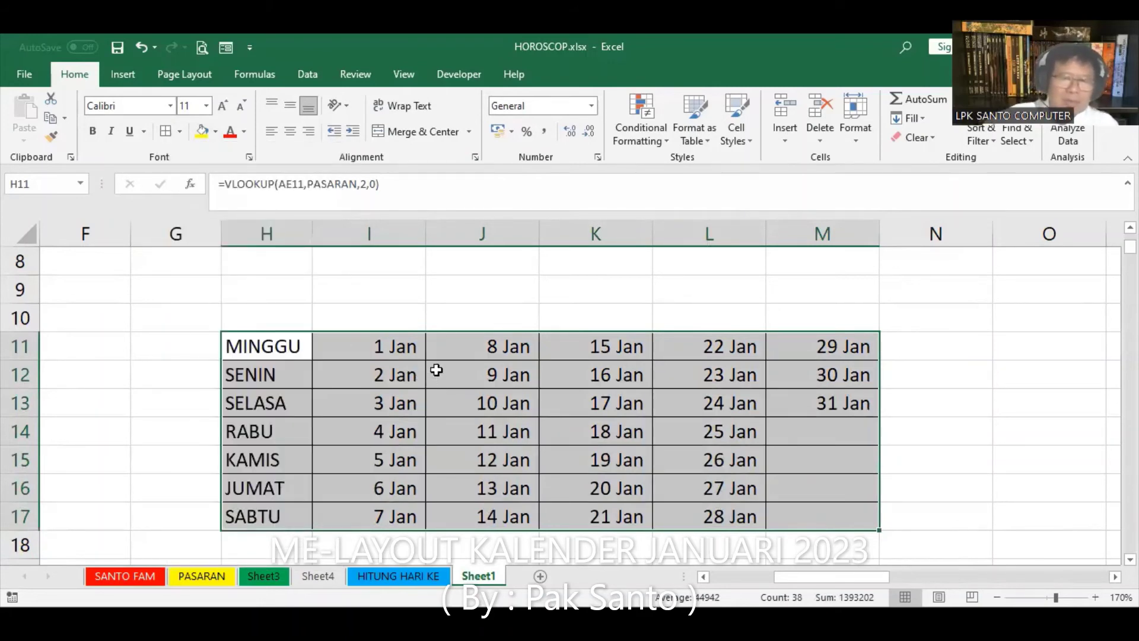
pyautogui.click(394, 348)
pyautogui.moveTo(395, 369); pyautogui.dragTo(785, 495)
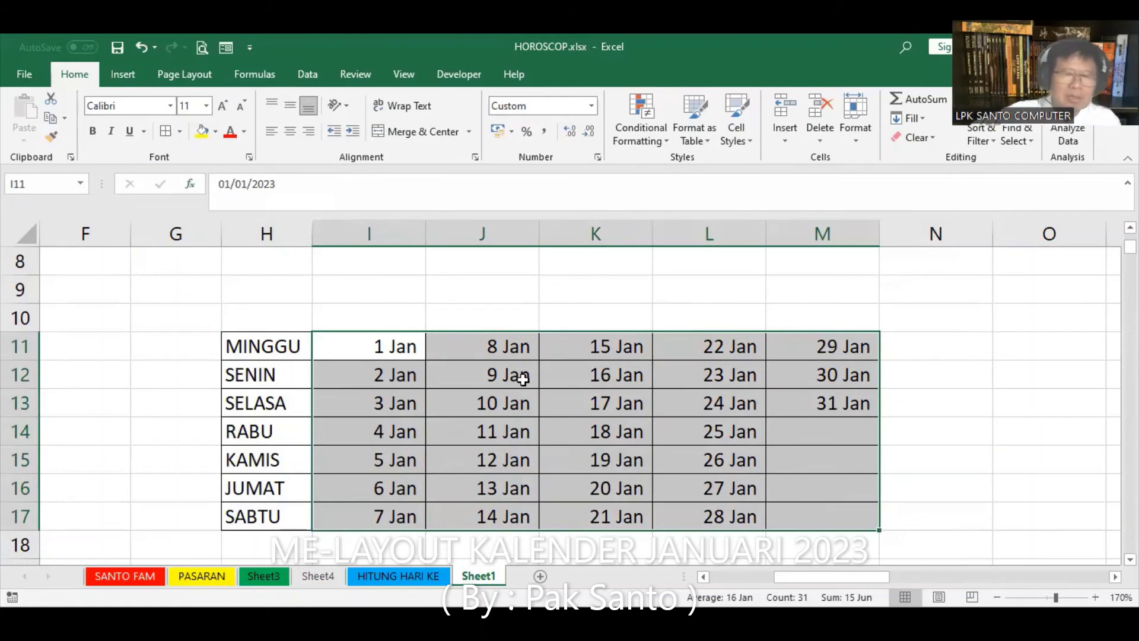
# - Drop mmm from the custom date format so I11:M17 show only days 1–31
pyautogui.rightClick(523, 380)
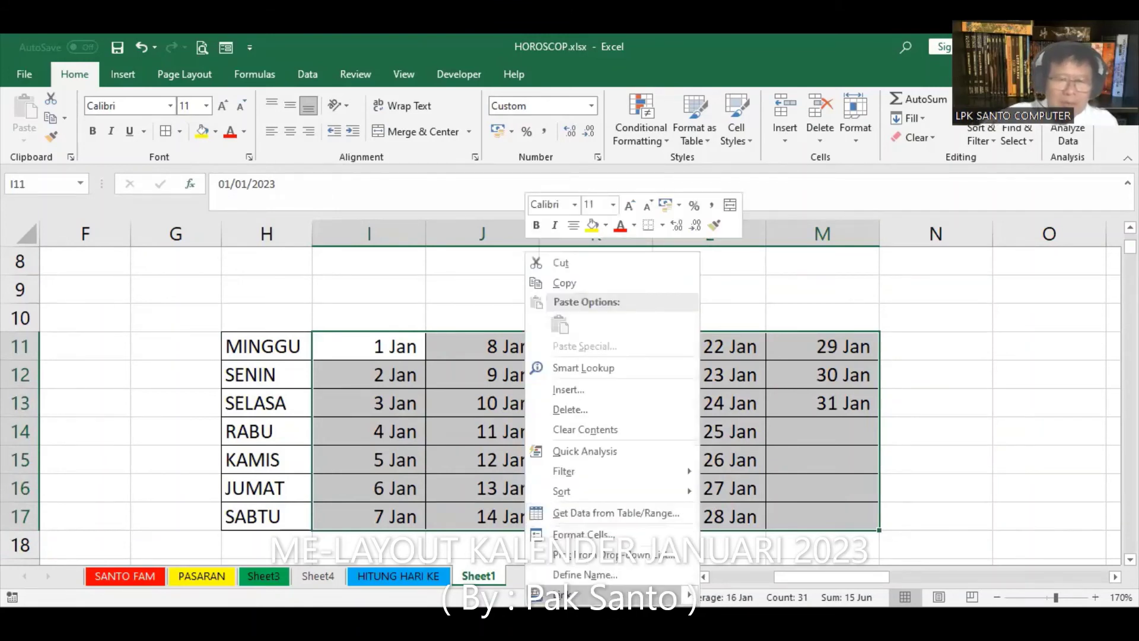
pyautogui.click(606, 535)
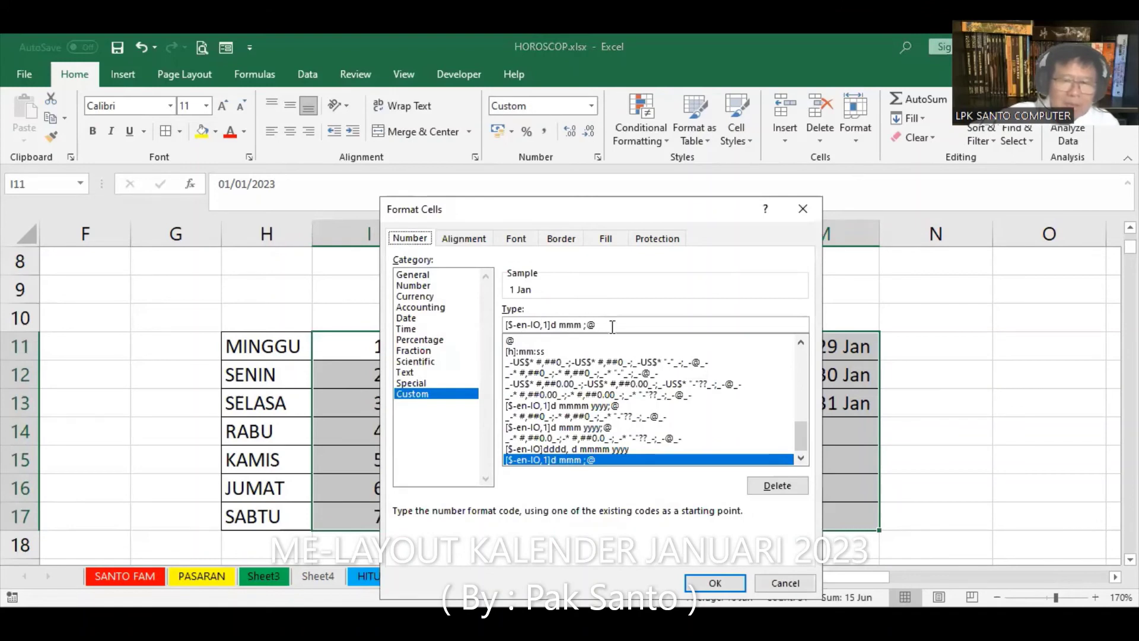
pyautogui.doubleClick(576, 325)
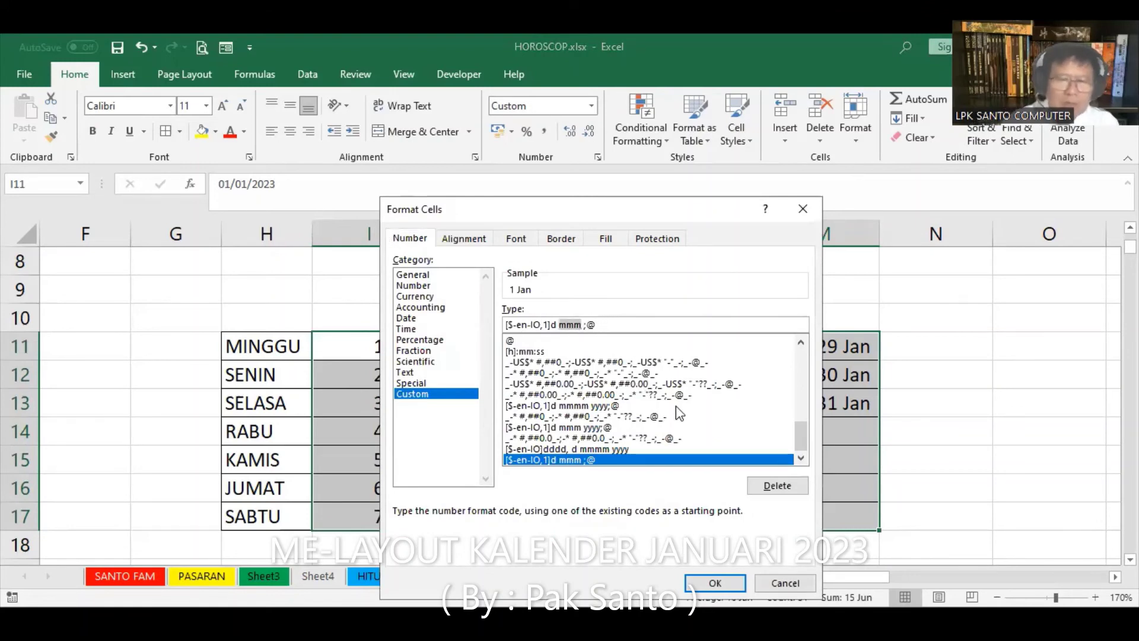
pyautogui.press('Delete')
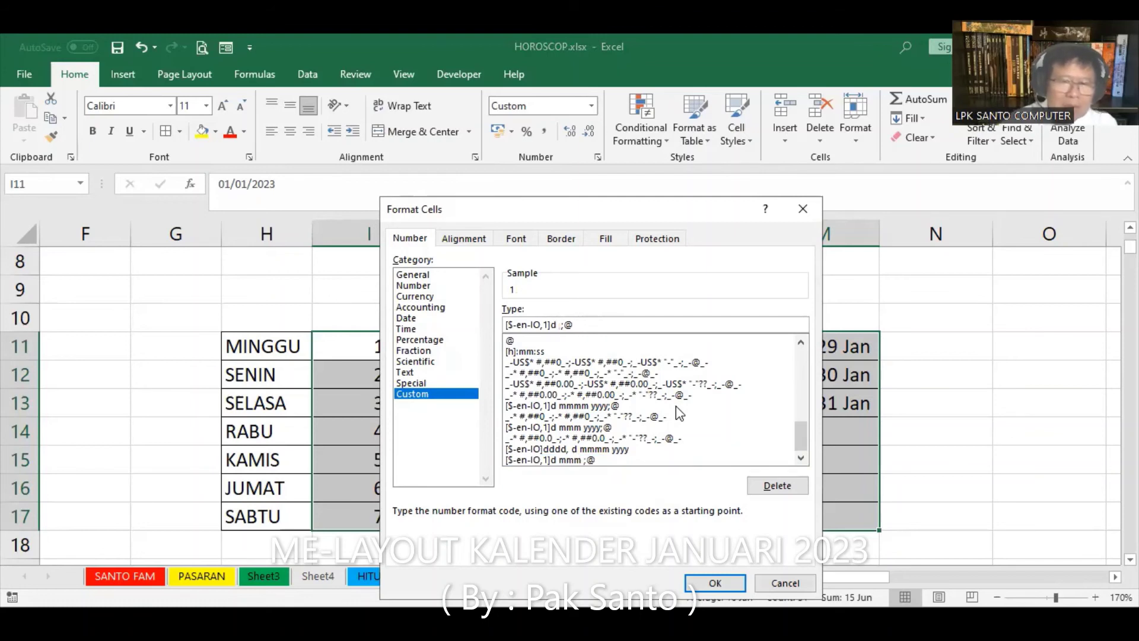
pyautogui.press('Return')
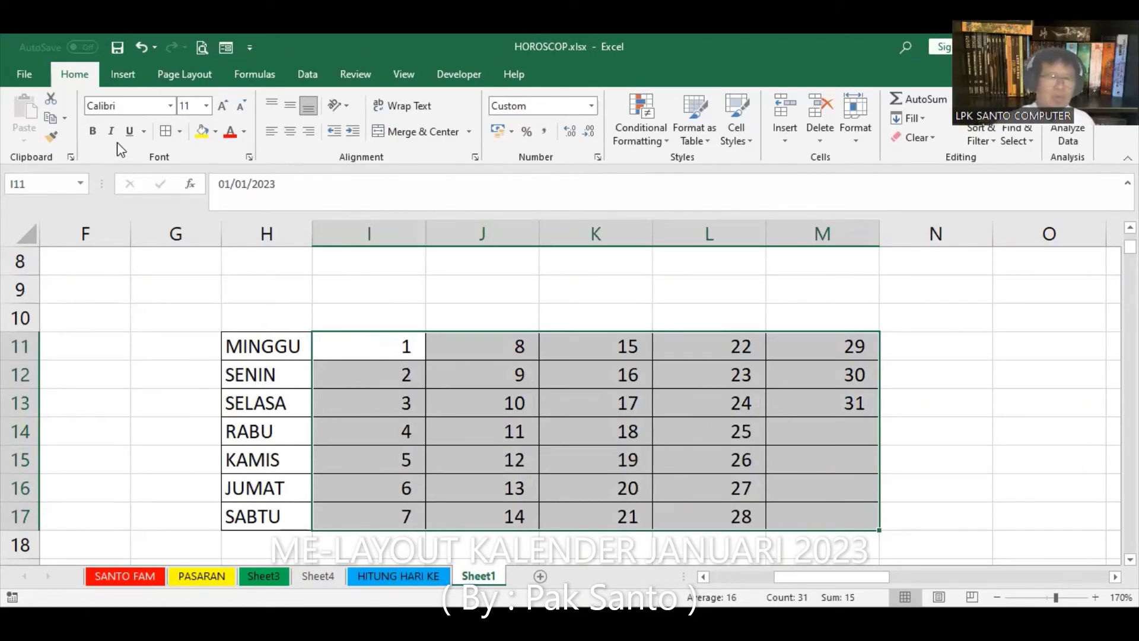
# - Make the day numbers in I11:M17 bold at font size 20
pyautogui.click(94, 127)
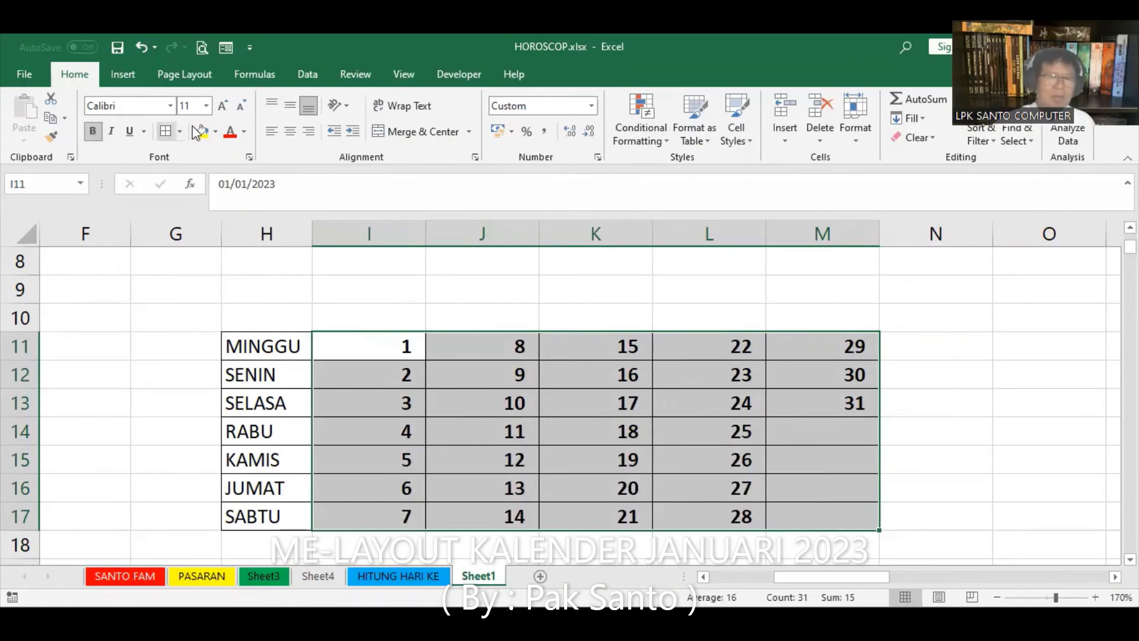
pyautogui.click(205, 106)
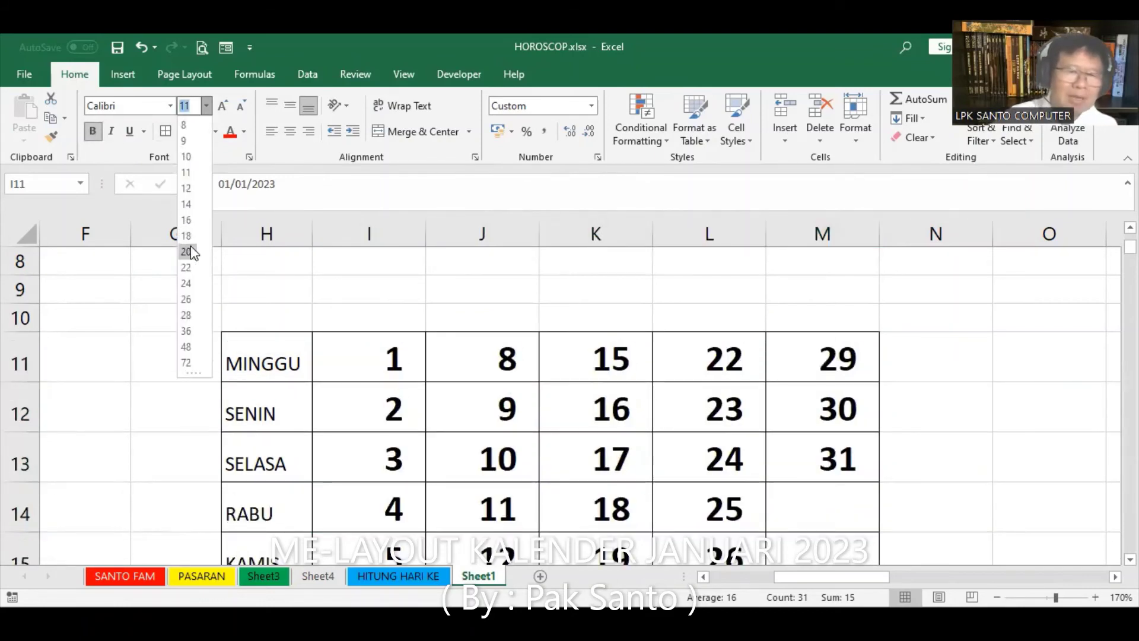
pyautogui.click(187, 251)
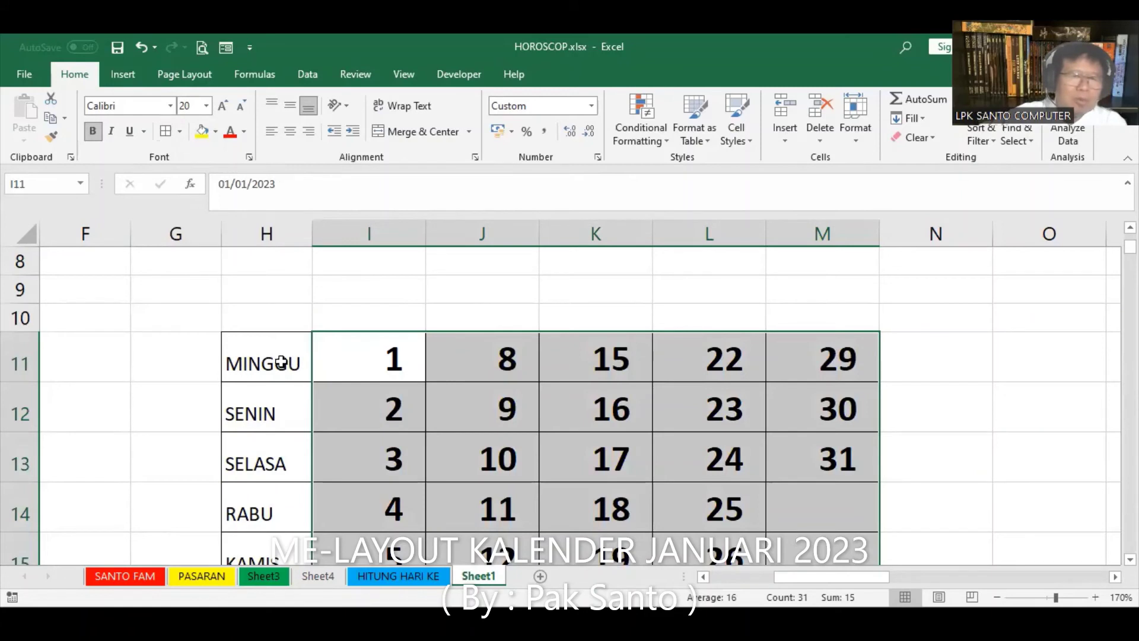
# - Make the weekday names in H11:H17 size 20 and bold
pyautogui.click(286, 362)
pyautogui.scroll(-3, 282, 364)
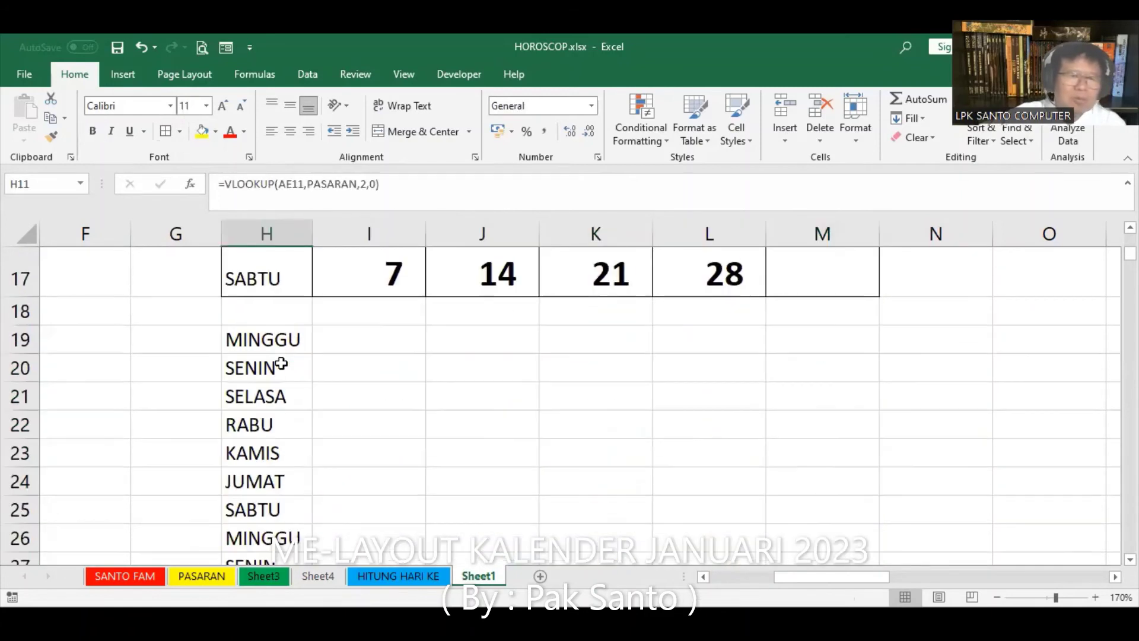
pyautogui.keyDown('shift'); pyautogui.click(279, 279); pyautogui.keyUp('shift')
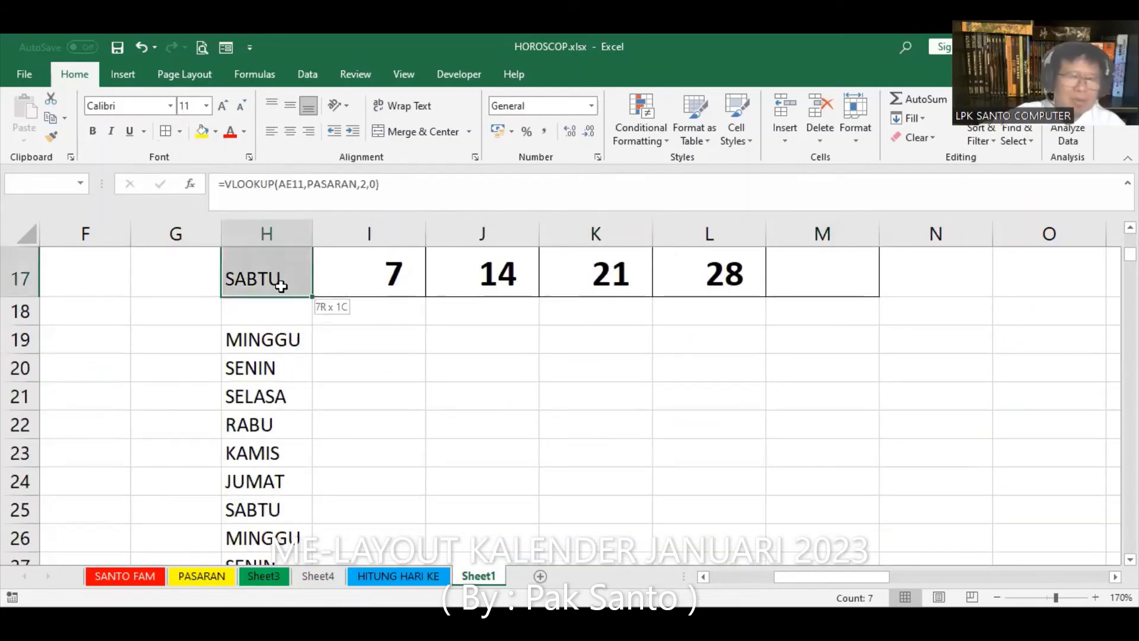
pyautogui.click(207, 107)
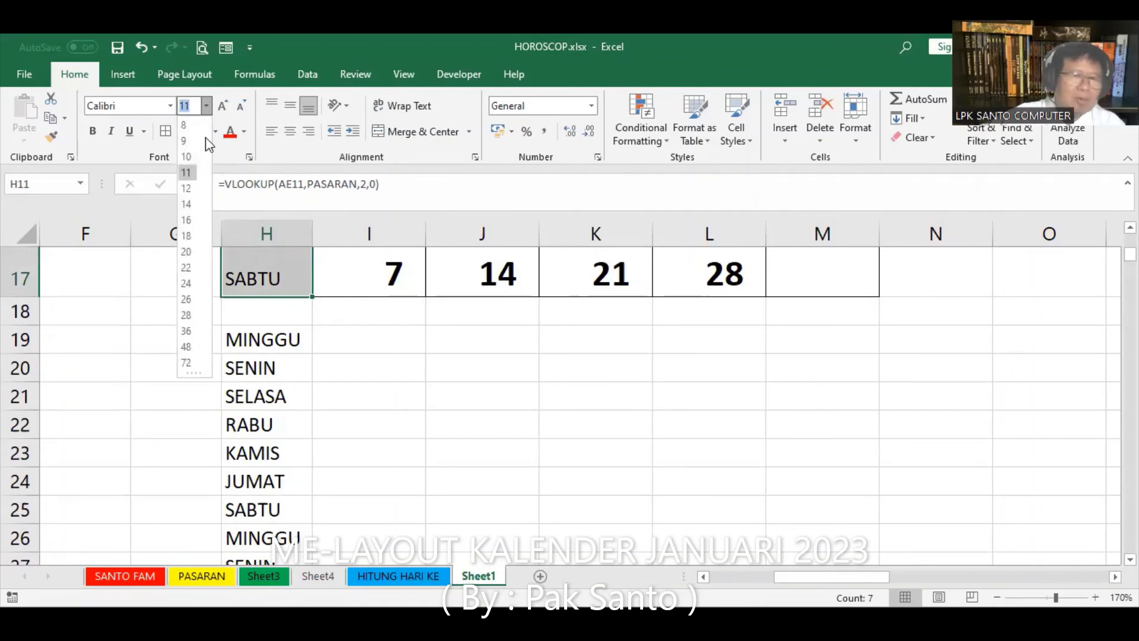
pyautogui.click(189, 252)
pyautogui.click(94, 131)
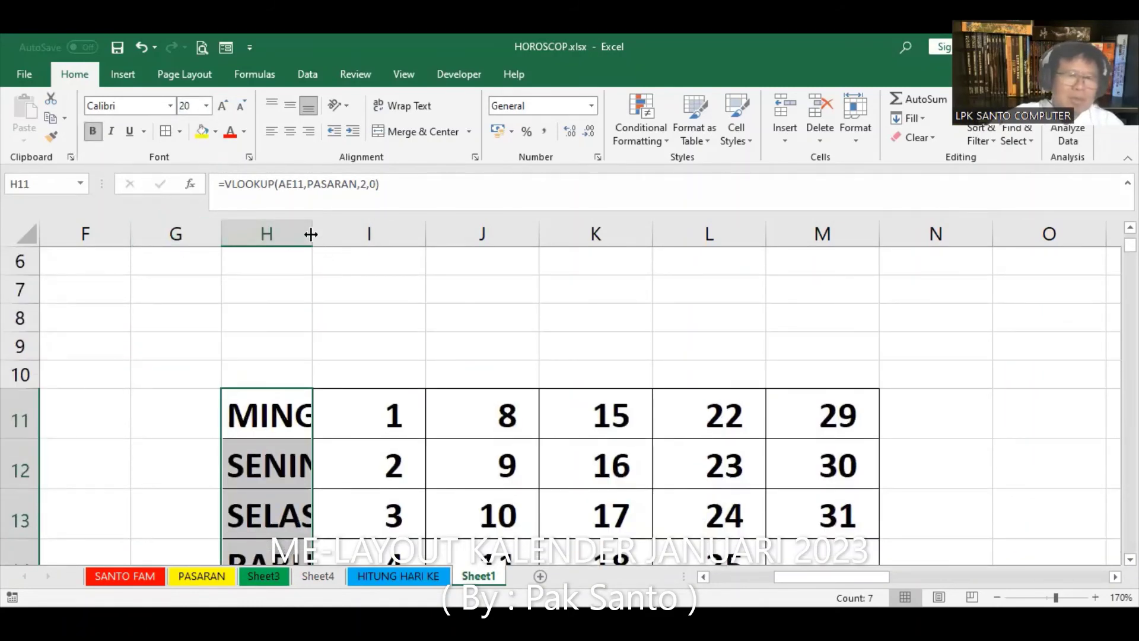
# - Autofit column H, colour the MINGGU row H11:M11 red, and select H10:M10
pyautogui.doubleClick(310, 233)
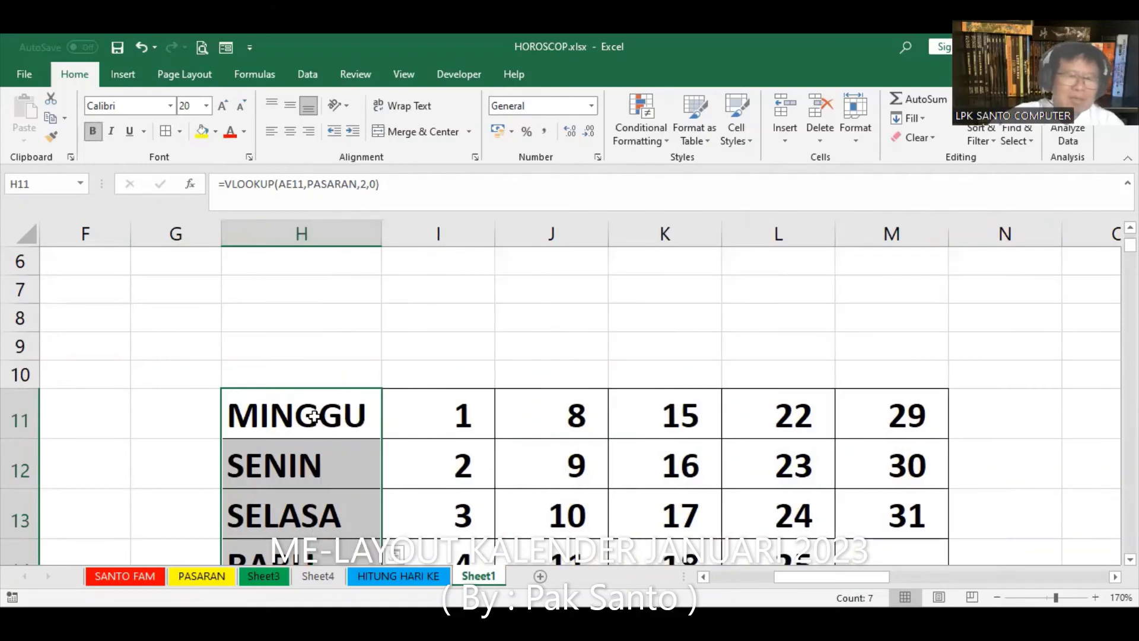
pyautogui.moveTo(310, 414); pyautogui.dragTo(860, 417)
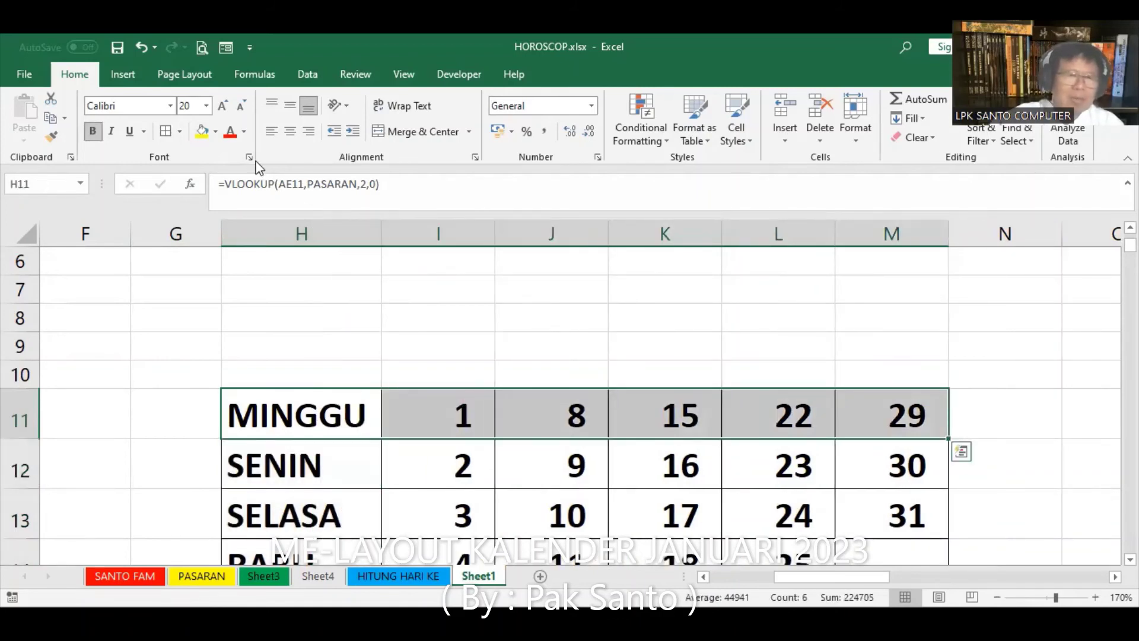
pyautogui.click(230, 132)
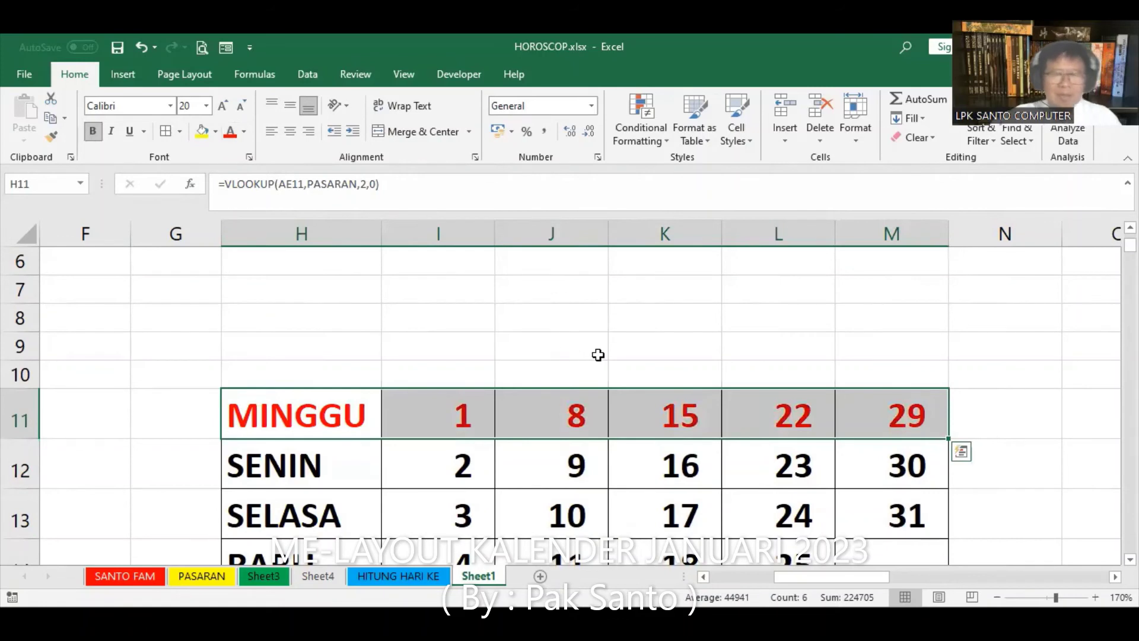
pyautogui.click(319, 371)
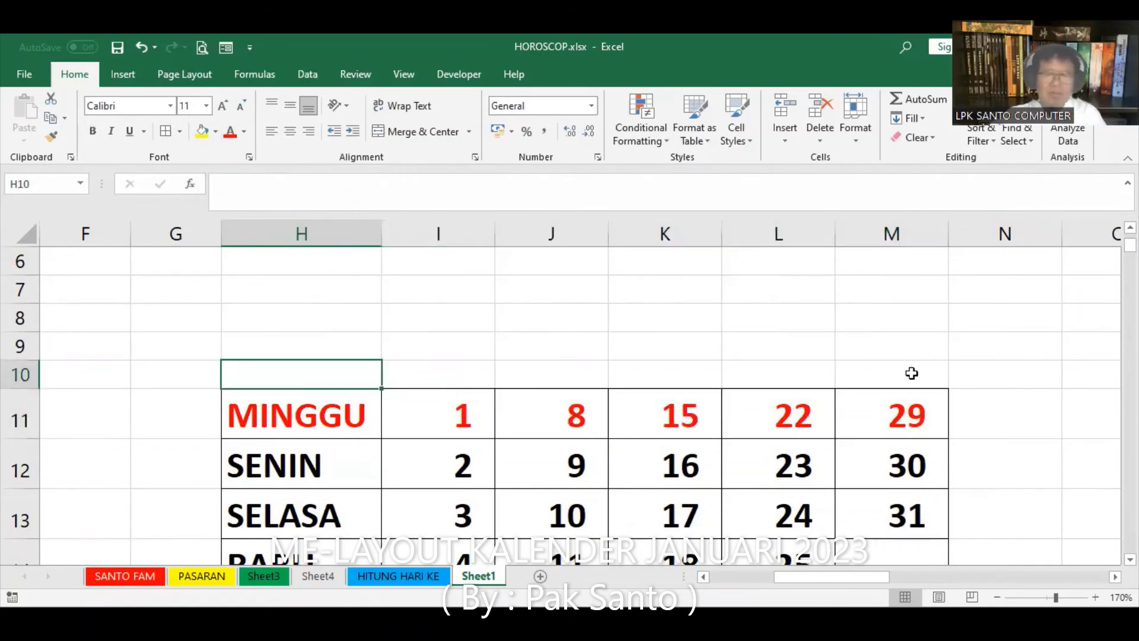
pyautogui.moveTo(911, 372); pyautogui.dragTo(926, 380)
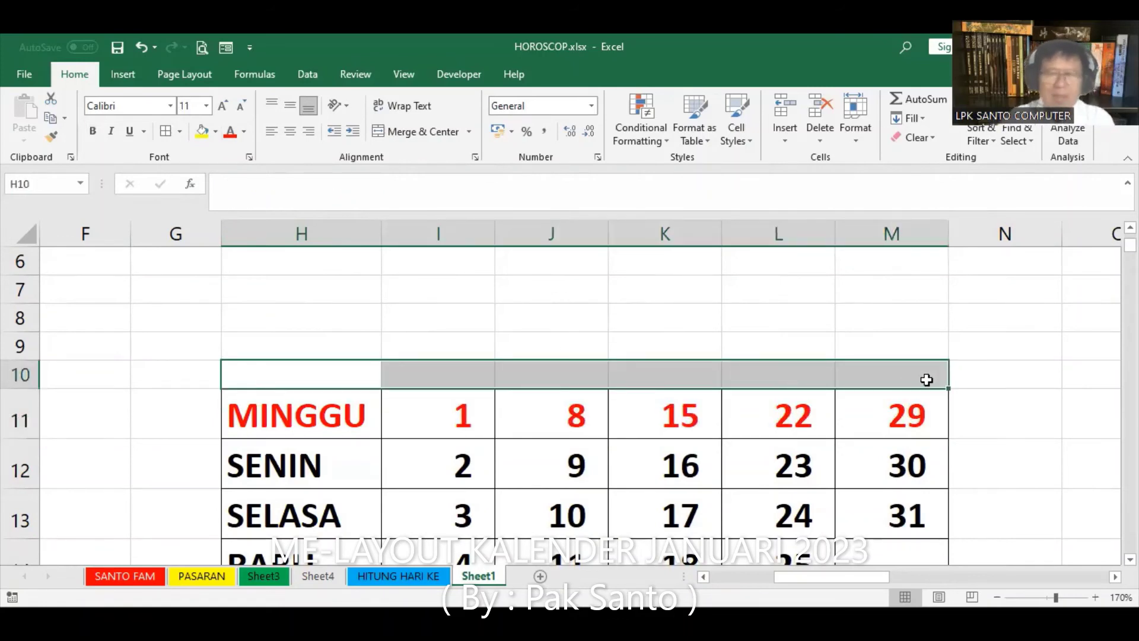
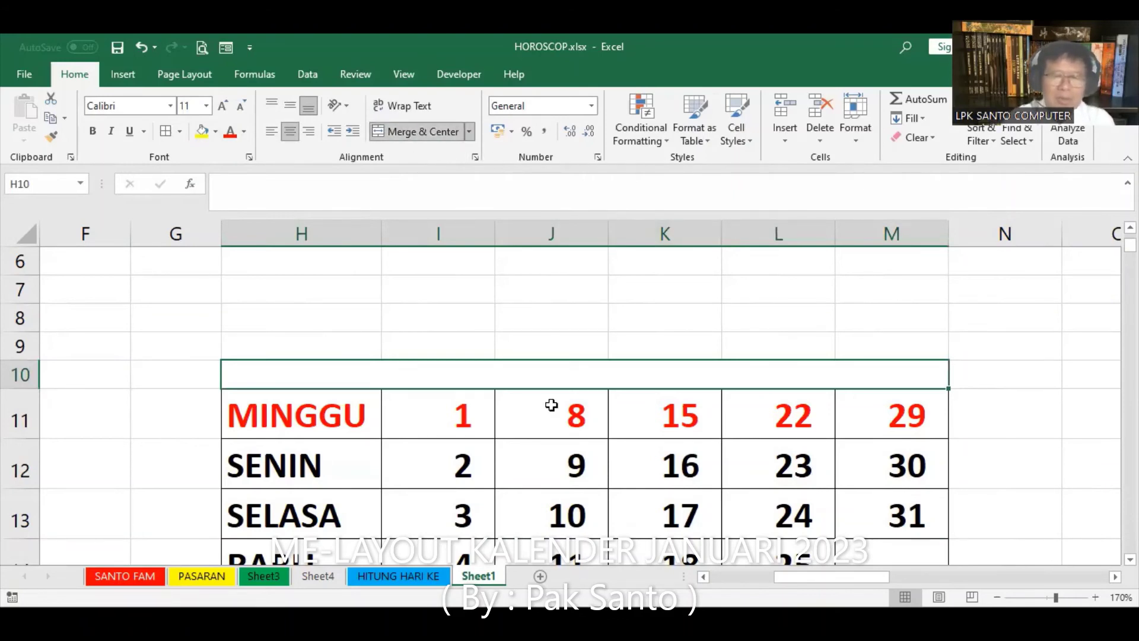
# - Enter 'JANUARI 2023' in merged cell H10, rejecting the JUMAT AutoComplete suggestion
pyautogui.write('j')
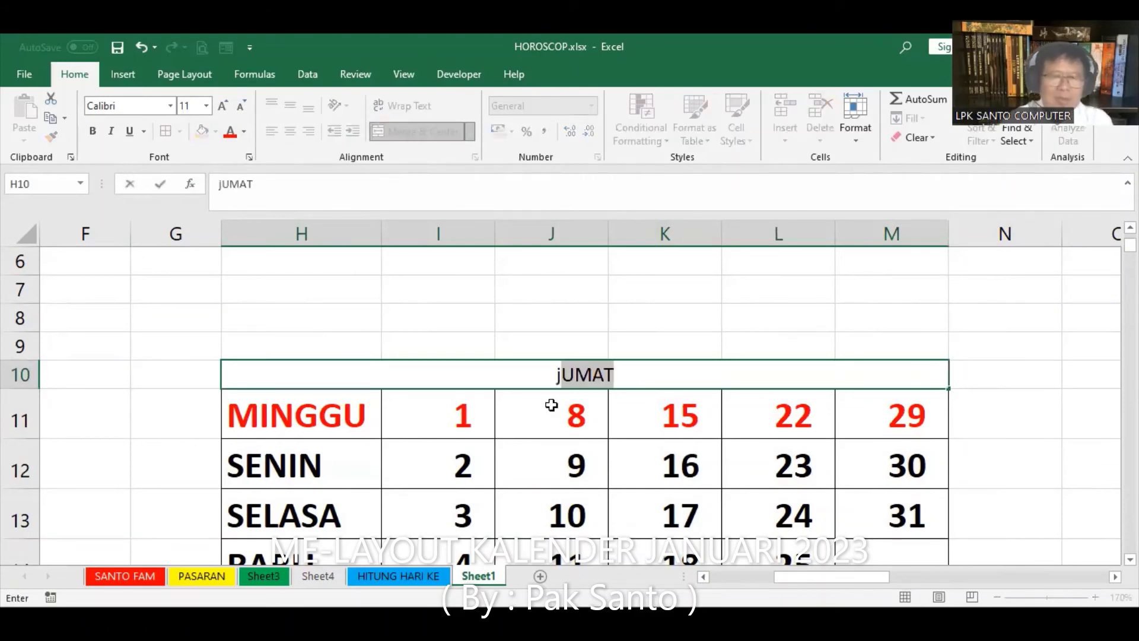
pyautogui.press('BackSpace')
pyautogui.write('JANU')
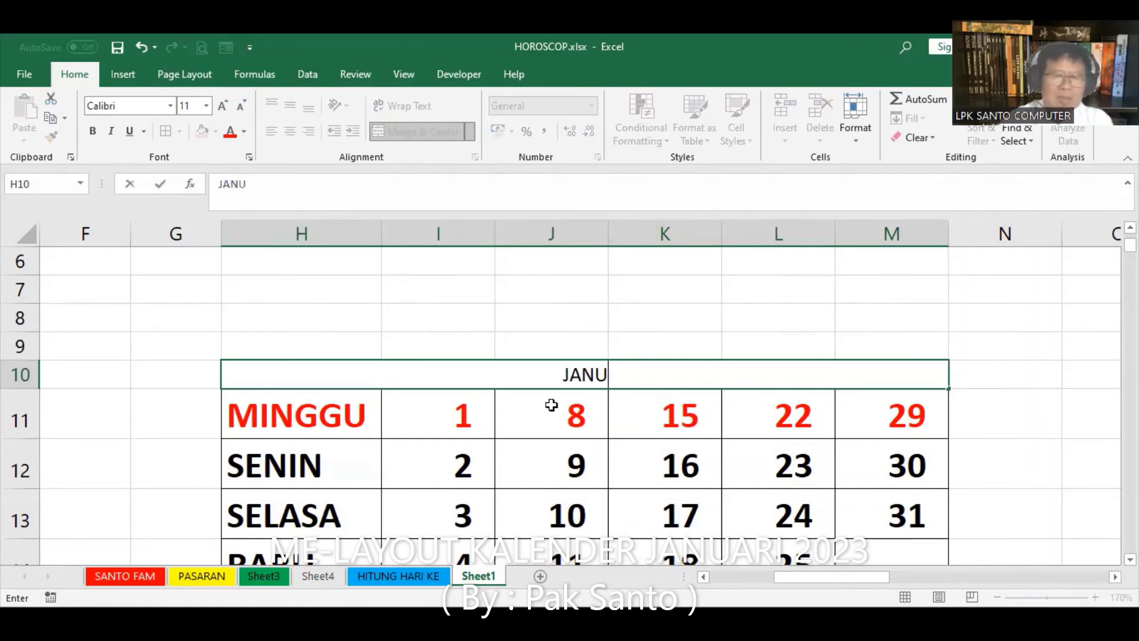
pyautogui.write('ARI 20')
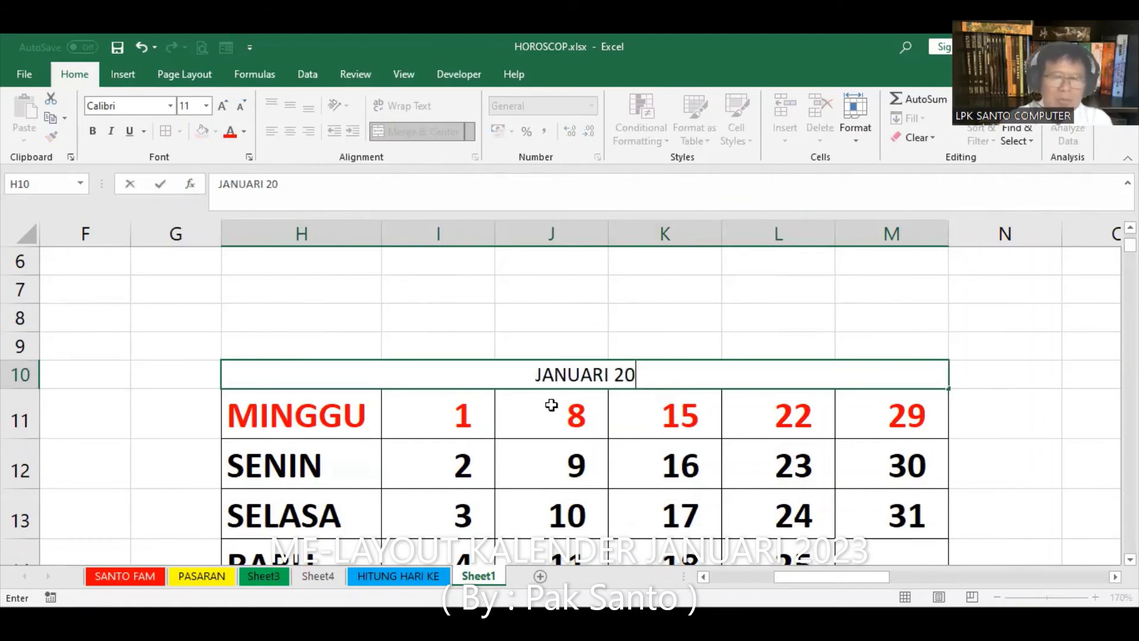
pyautogui.write('23')
pyautogui.press('Return')
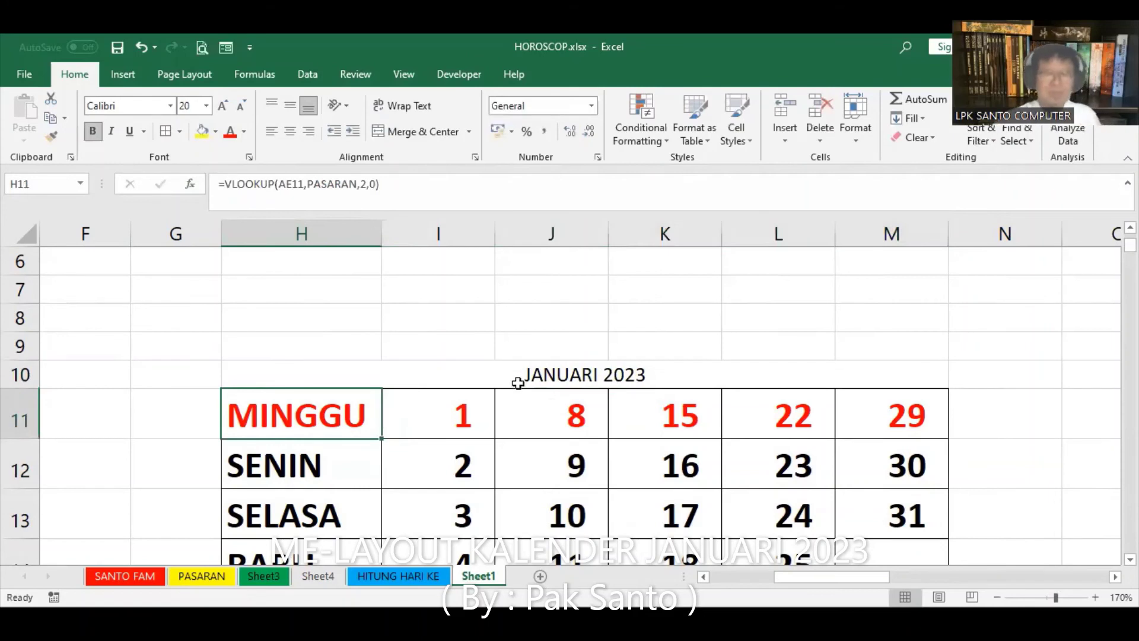
# - Apply Thick Outside Borders to the merged JANUARI 2023 title cell H10
pyautogui.click(567, 375)
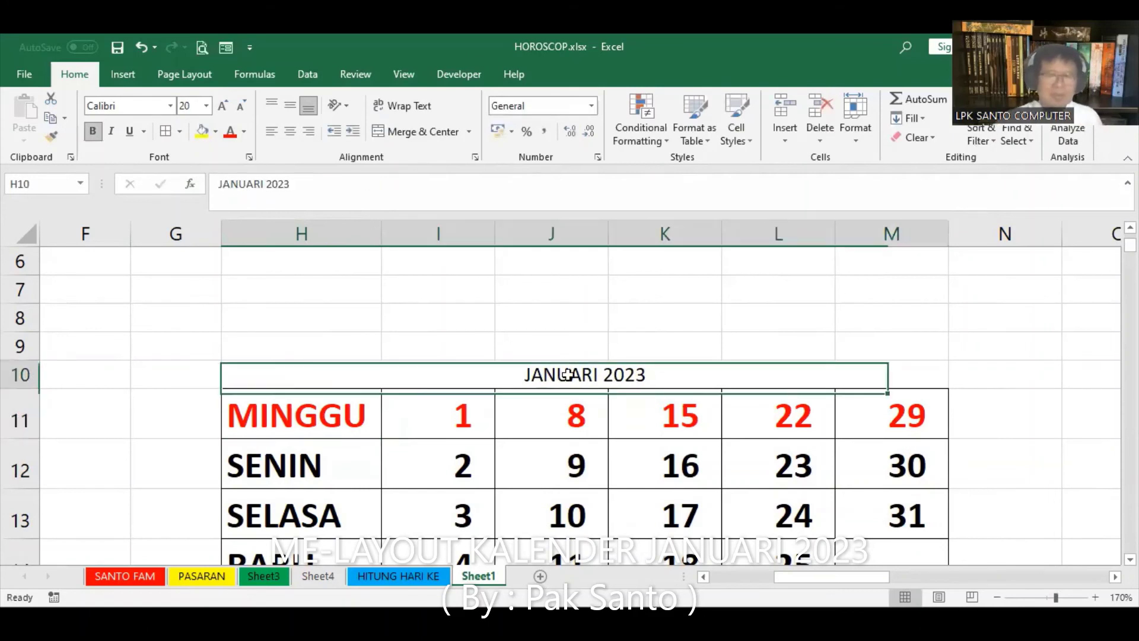
pyautogui.click(180, 132)
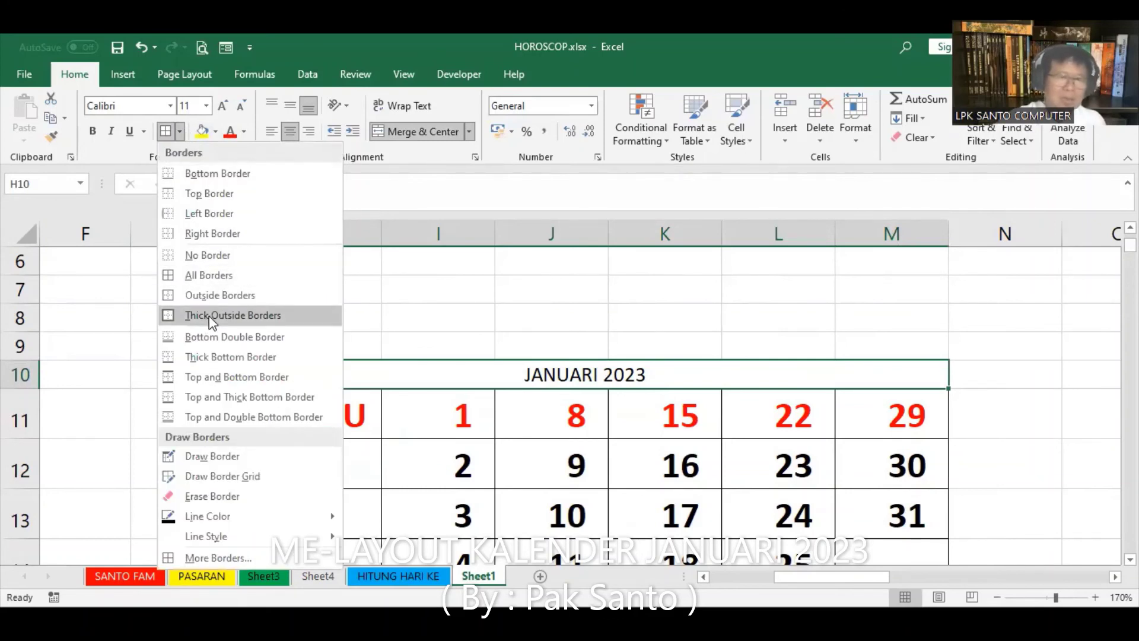
pyautogui.click(209, 315)
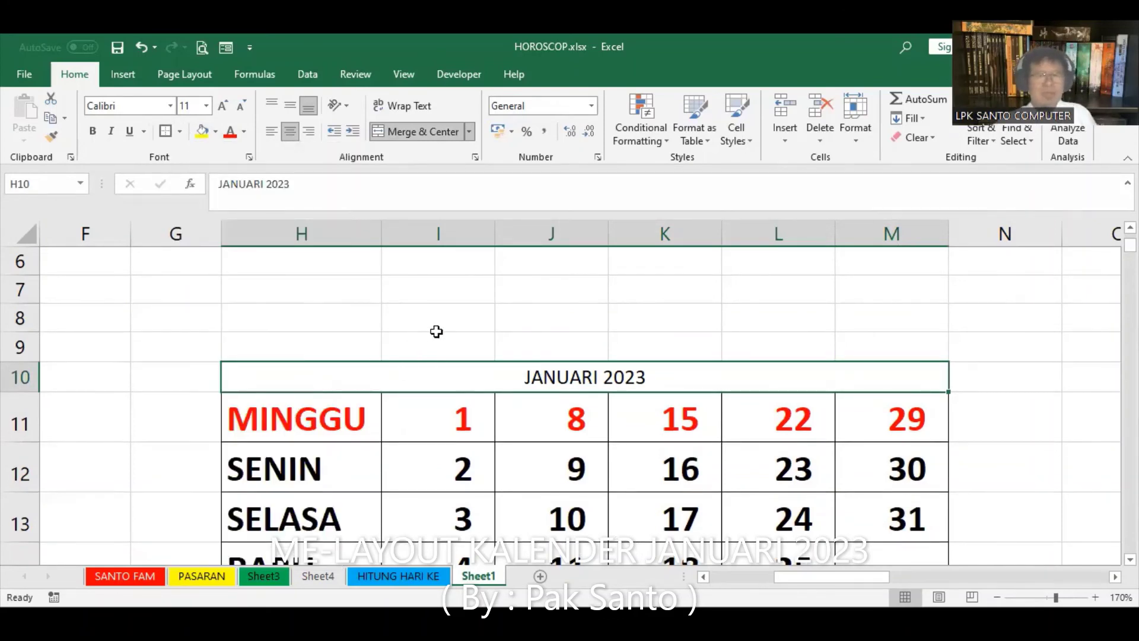
# - Give the title bar a light blue fill and red title text
pyautogui.click(216, 133)
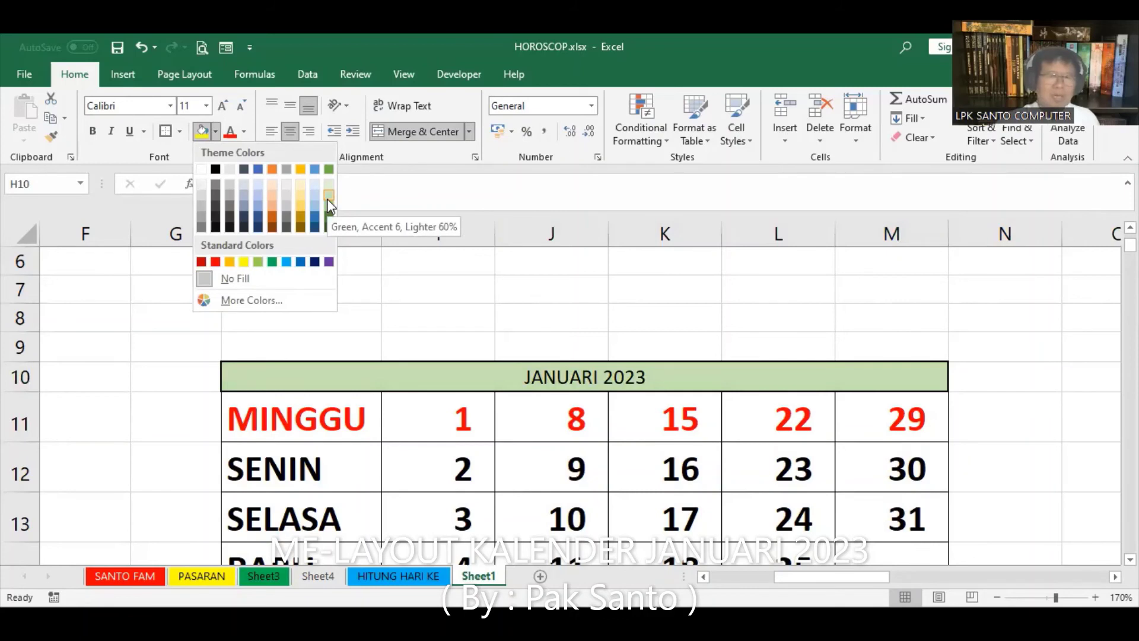
pyautogui.click(312, 190)
pyautogui.click(223, 131)
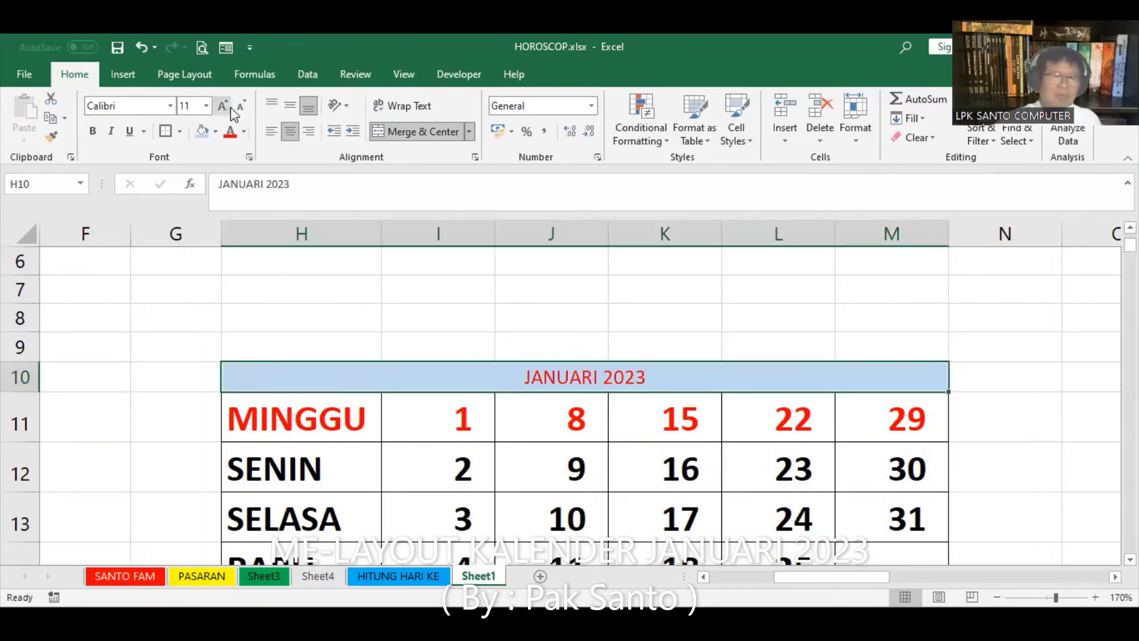
pyautogui.click(207, 106)
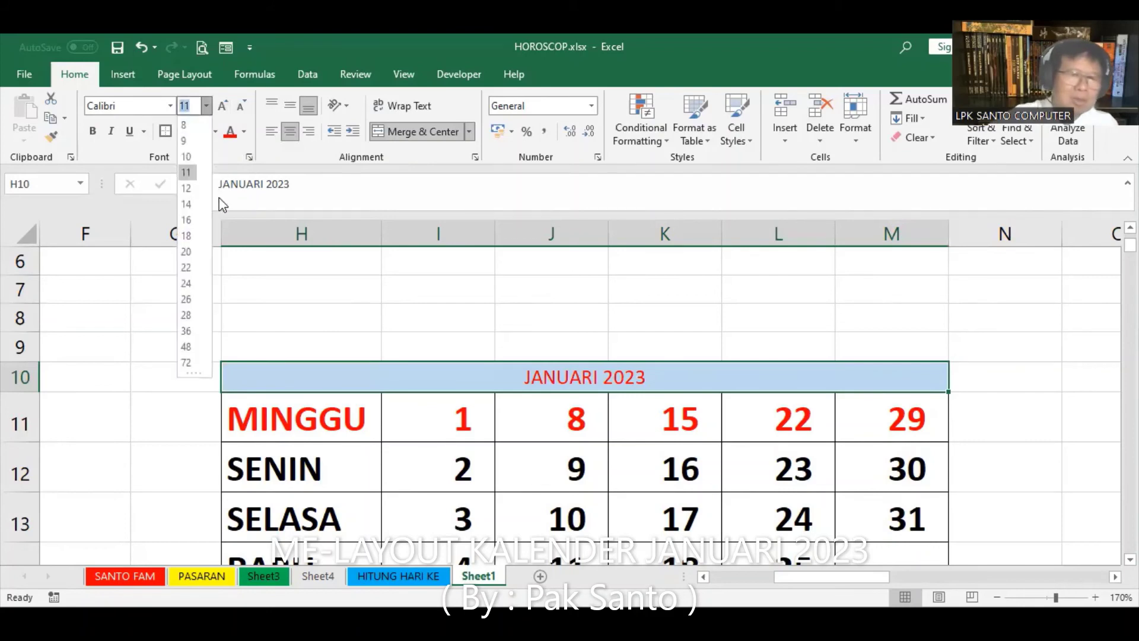
# - Set the title font size to 22 and its text colour to black, replacing a trial blue
pyautogui.click(188, 268)
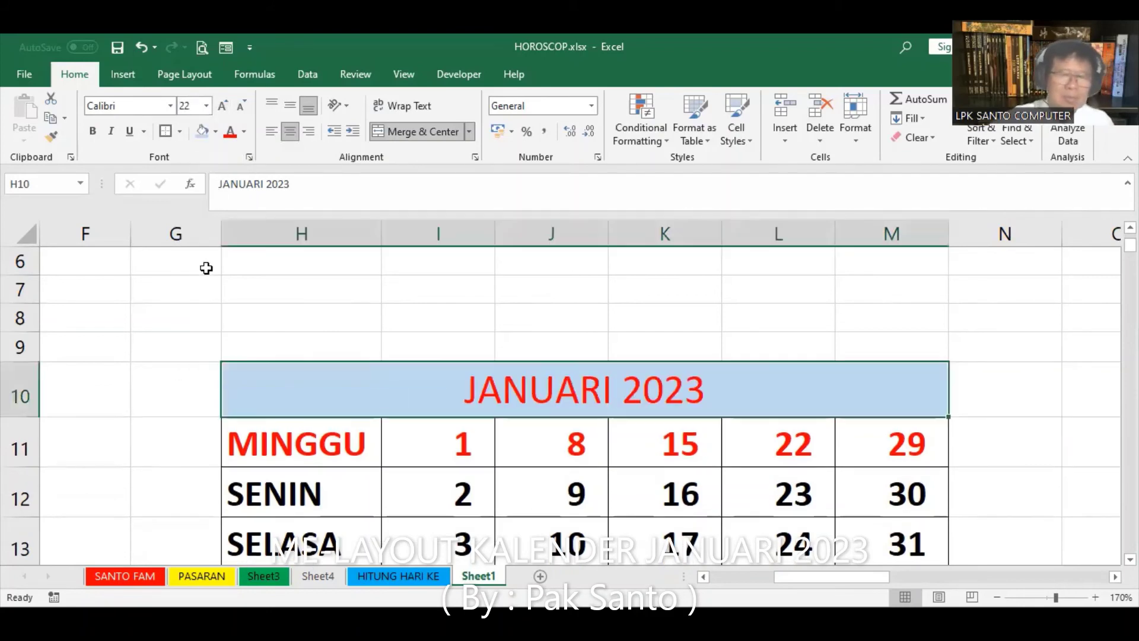
pyautogui.click(244, 132)
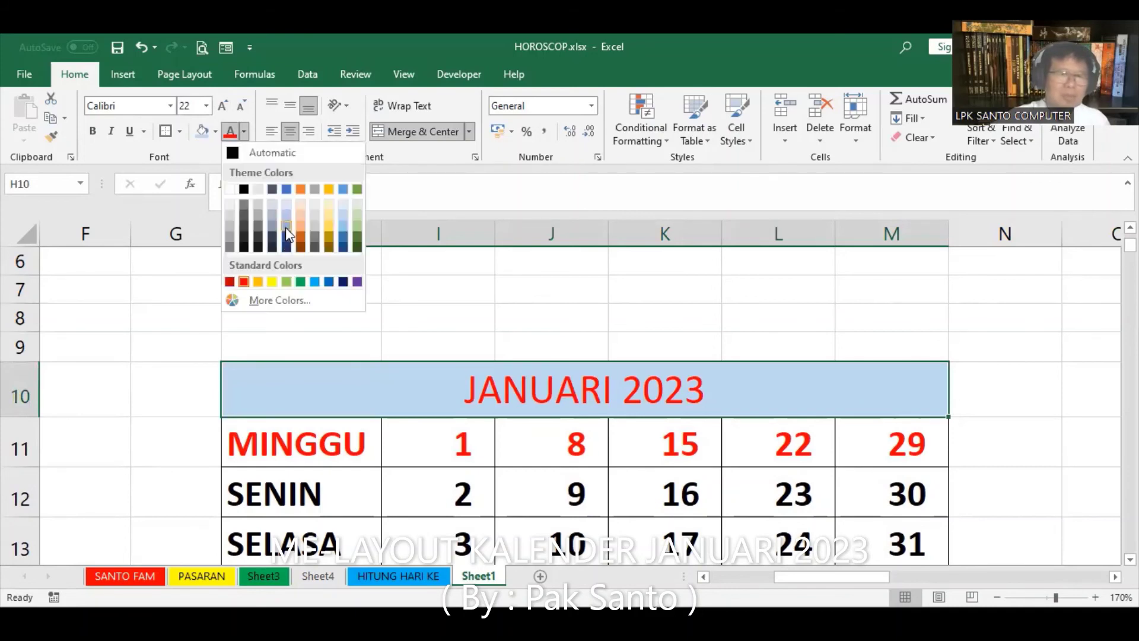
pyautogui.click(315, 281)
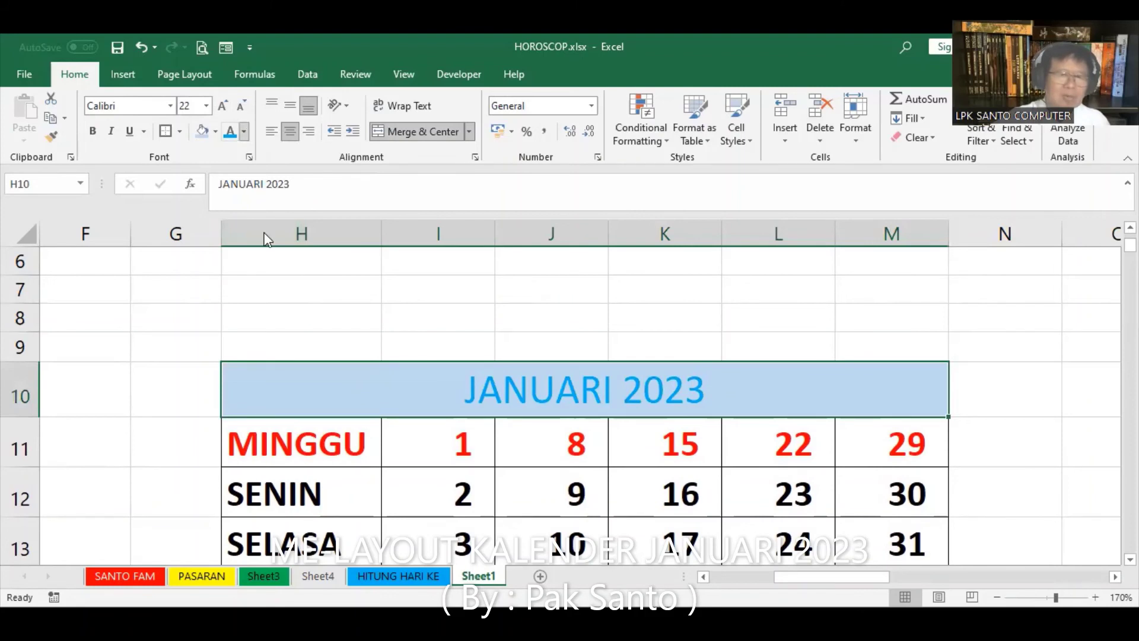
pyautogui.click(244, 131)
pyautogui.click(244, 185)
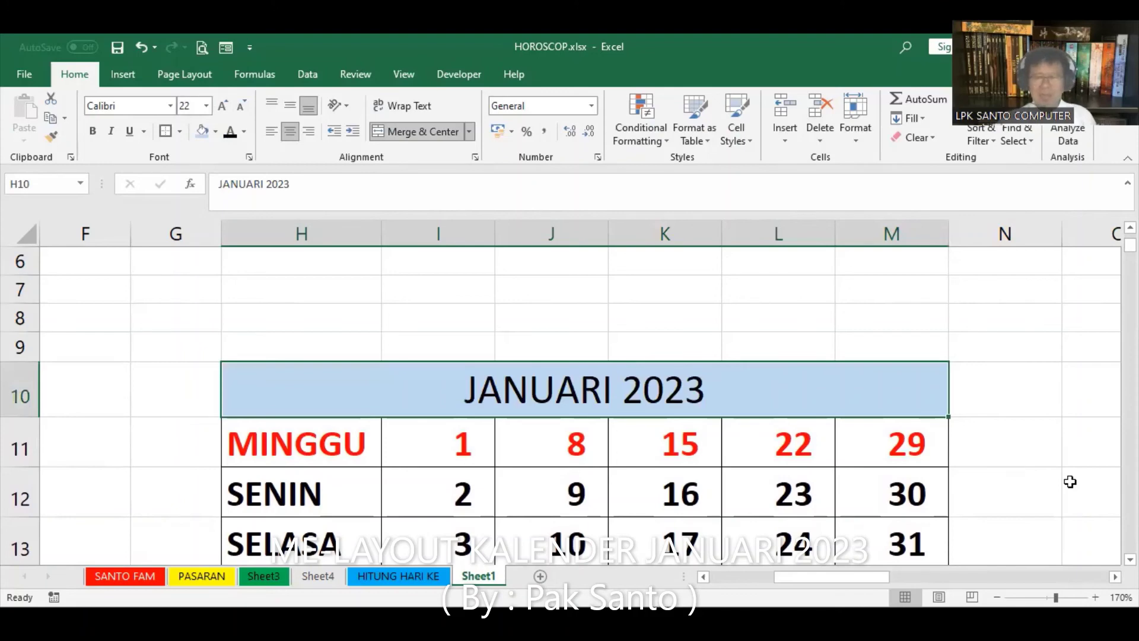
pyautogui.scroll(-1, 1069, 481)
pyautogui.scroll(-2, 1069, 481)
pyautogui.scroll(-1, 1070, 481)
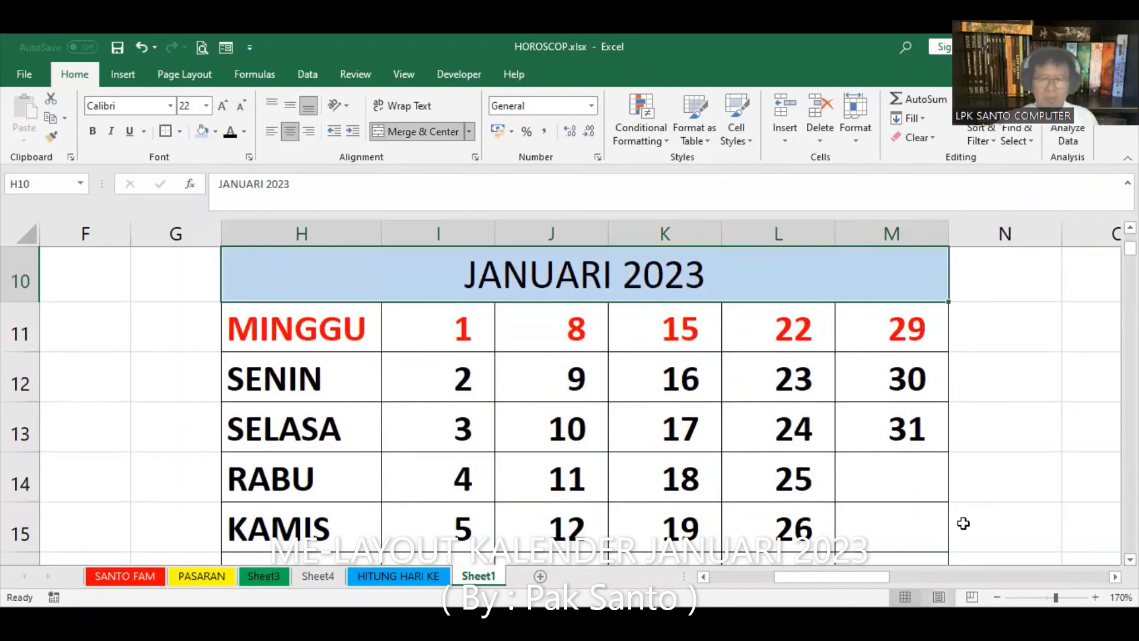
pyautogui.keyDown('ctrl'); pyautogui.scroll(-1, 962, 522); pyautogui.keyUp('ctrl')
pyautogui.keyDown('ctrl'); pyautogui.scroll(-1, 963, 523); pyautogui.keyUp('ctrl')
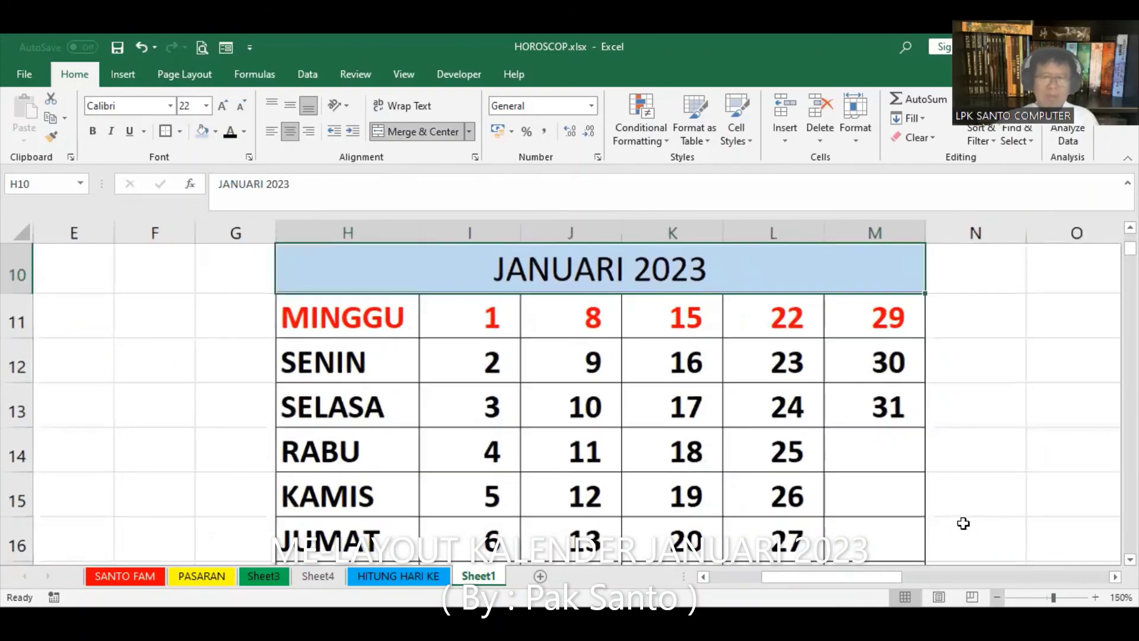
pyautogui.keyDown('ctrl'); pyautogui.scroll(-1, 962, 522); pyautogui.keyUp('ctrl')
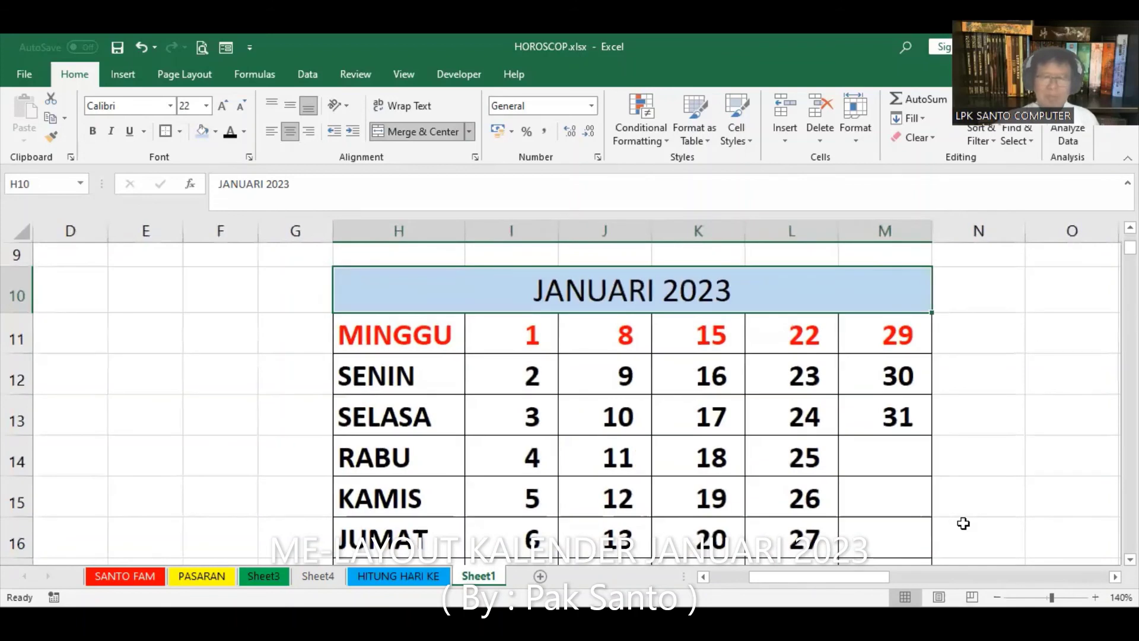
pyautogui.scroll(-1, 962, 523)
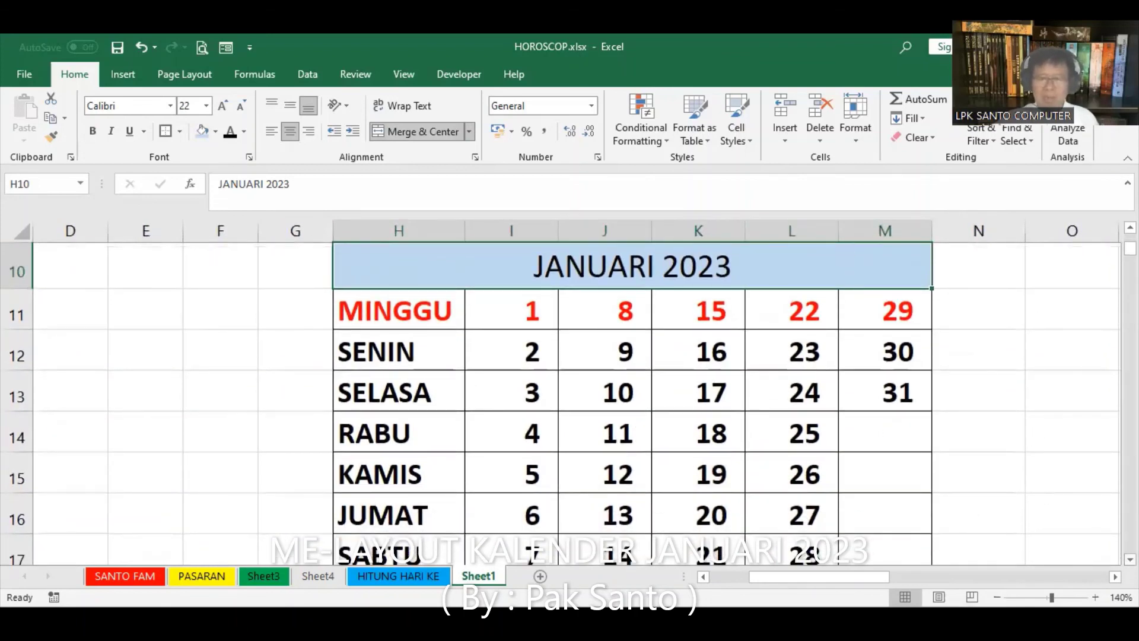
pyautogui.hscroll(1, 540, 356)
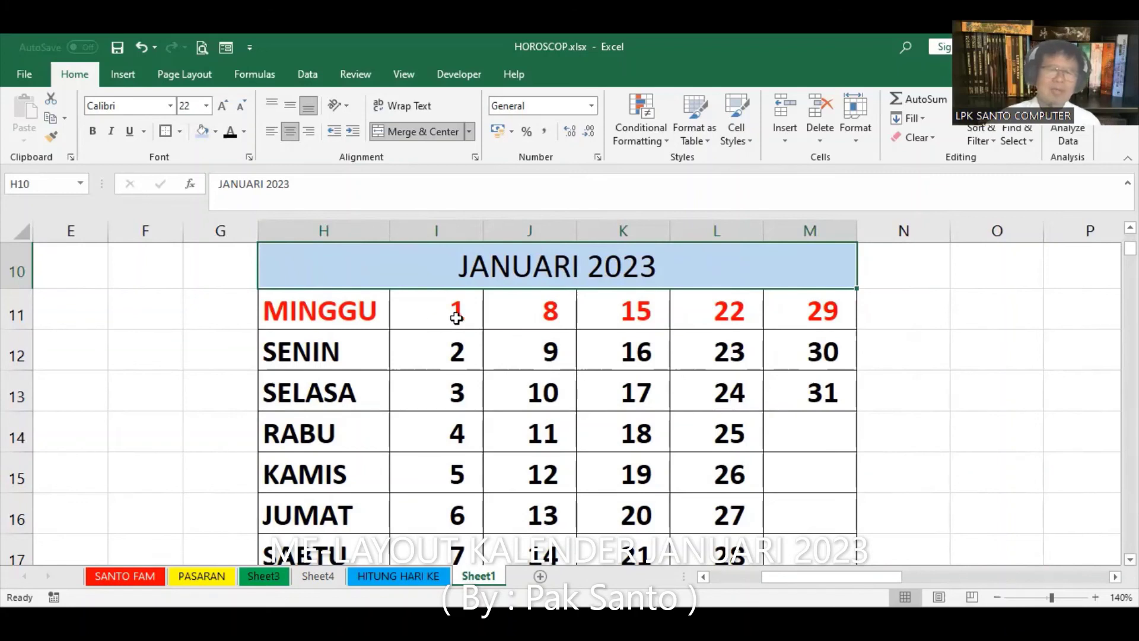
# - Apply Center and Middle Align to the date cells I11:M17
pyautogui.moveTo(456, 318); pyautogui.dragTo(780, 532)
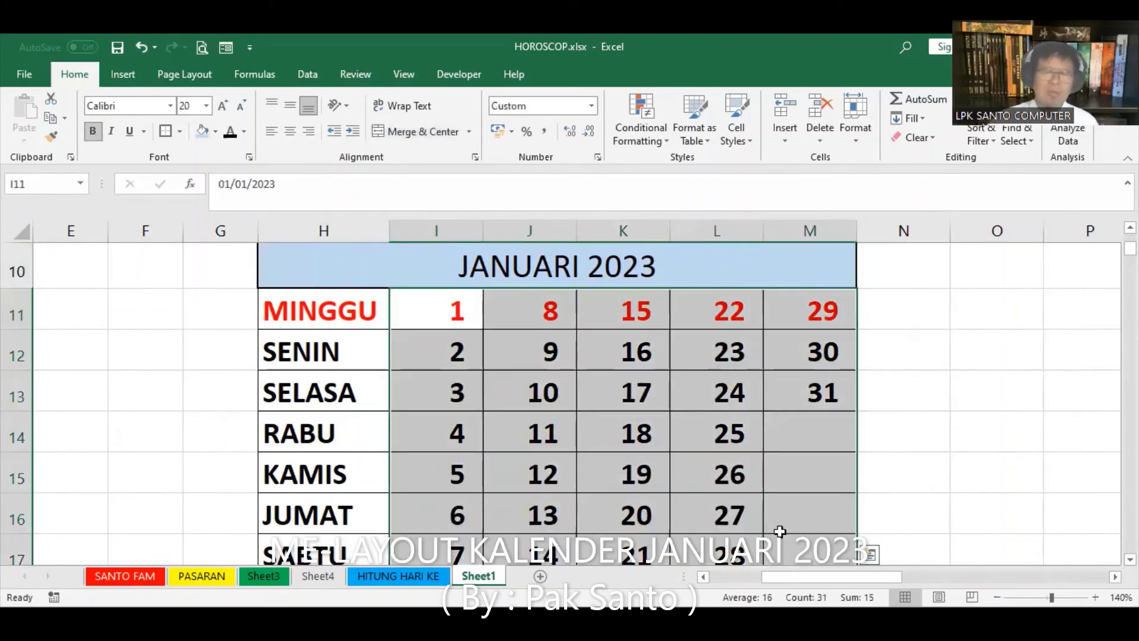
pyautogui.click(290, 132)
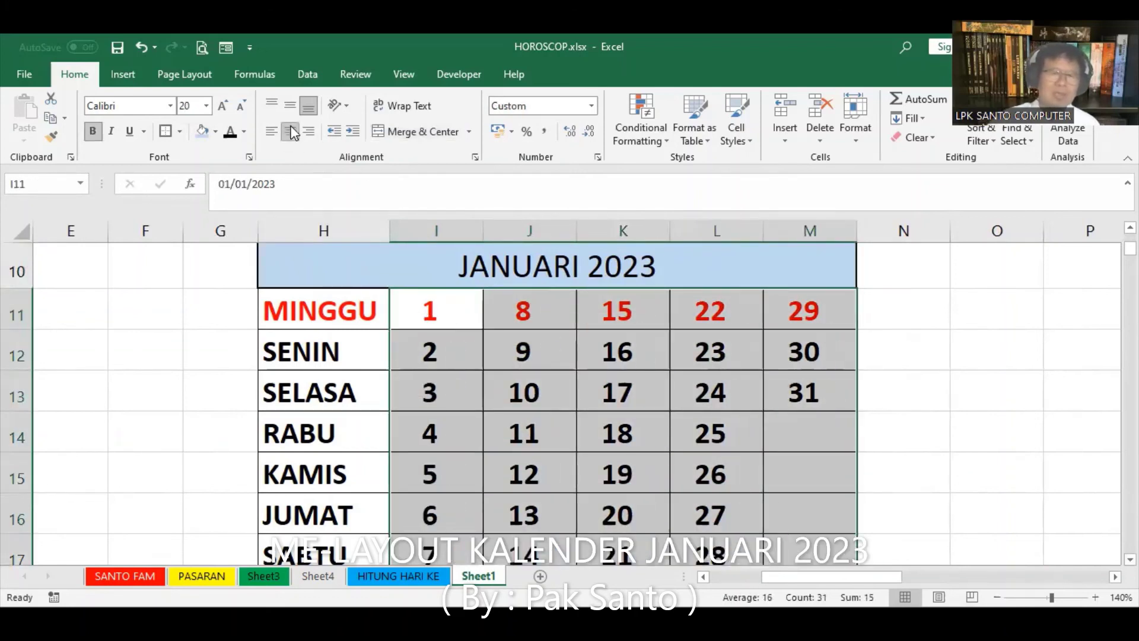
pyautogui.click(287, 105)
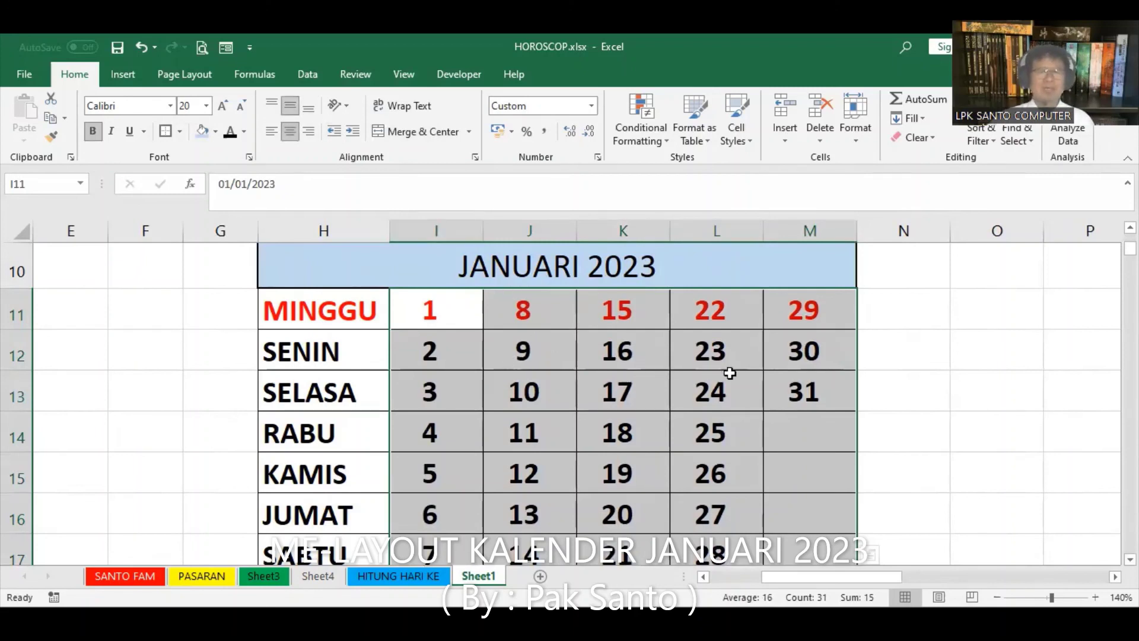
pyautogui.click(850, 460)
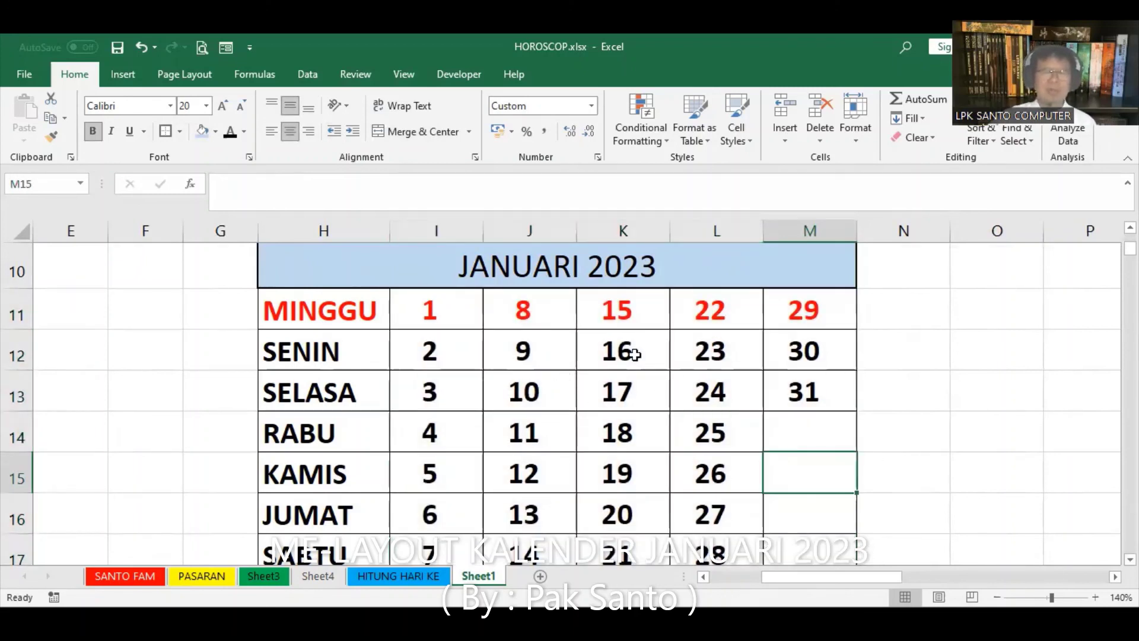